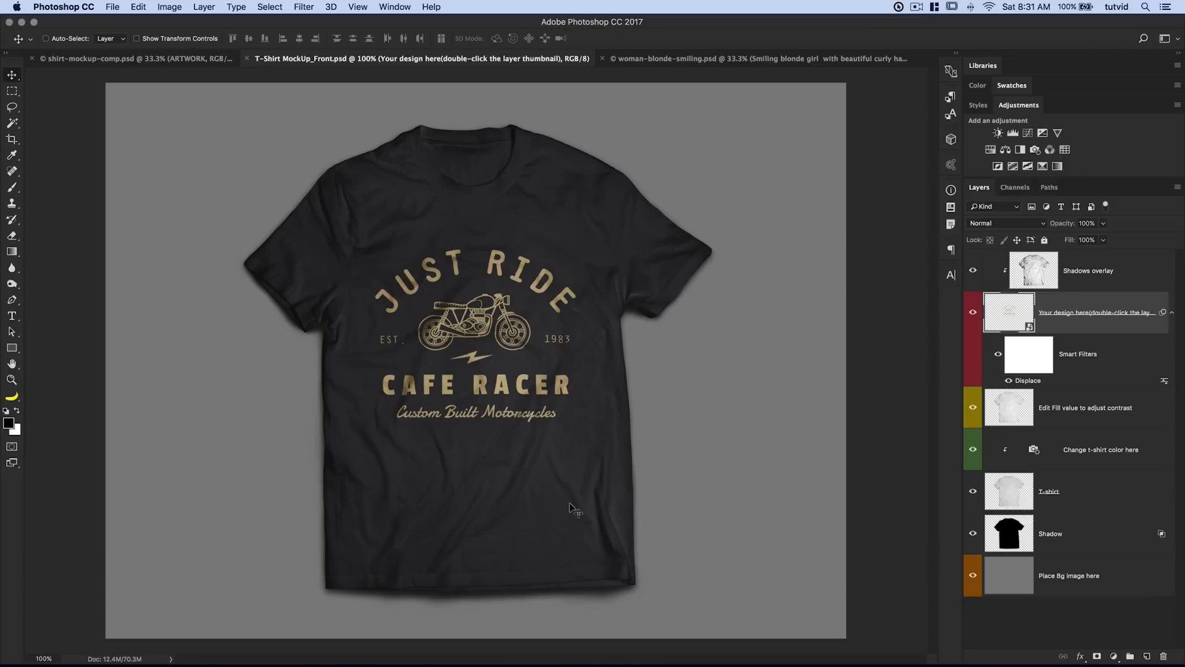
Return to T-Shirt MockUp_Front.psd and add an empty Layer 1 above the design layer.
click(183, 62)
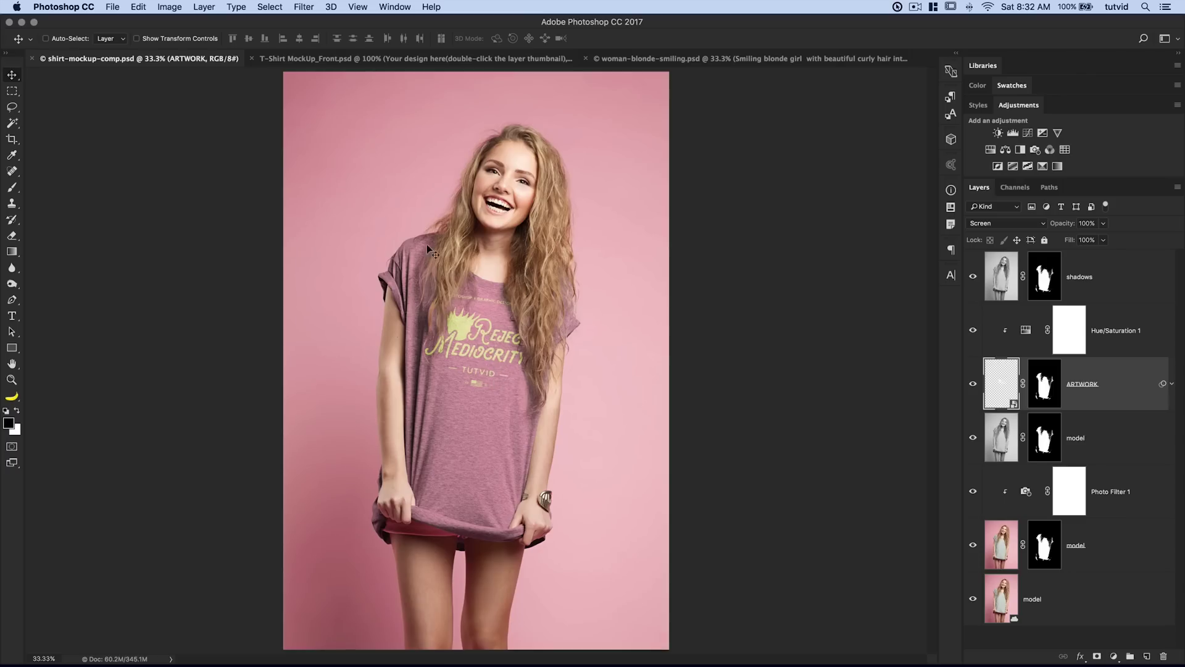
click(414, 58)
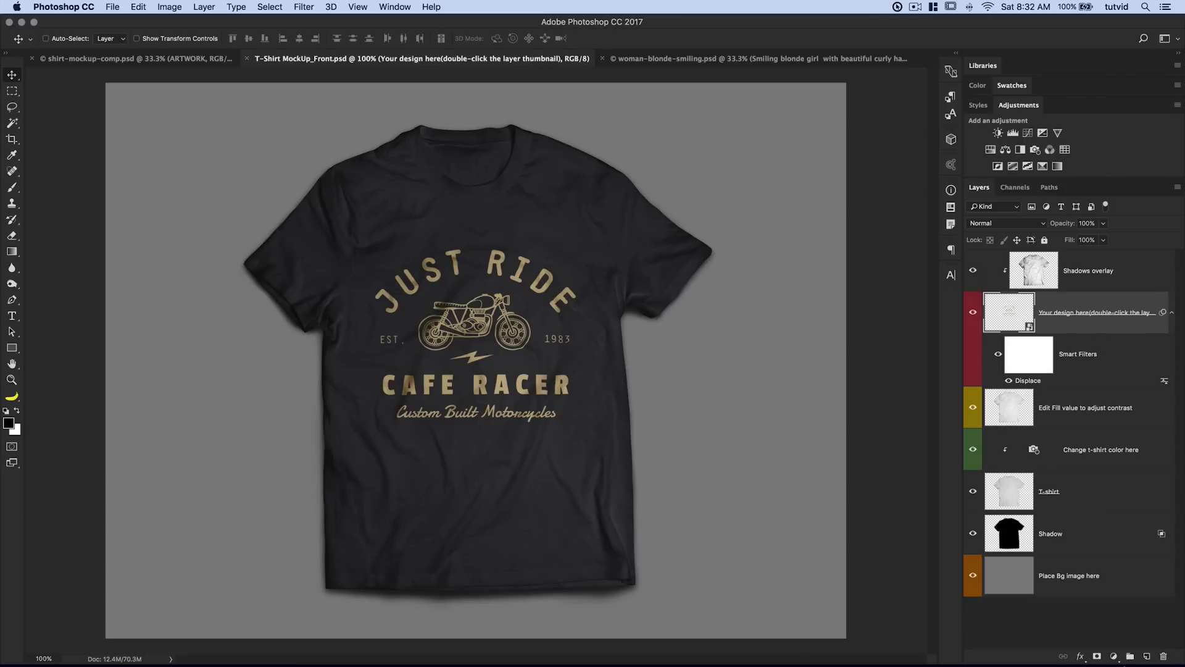
click(1147, 656)
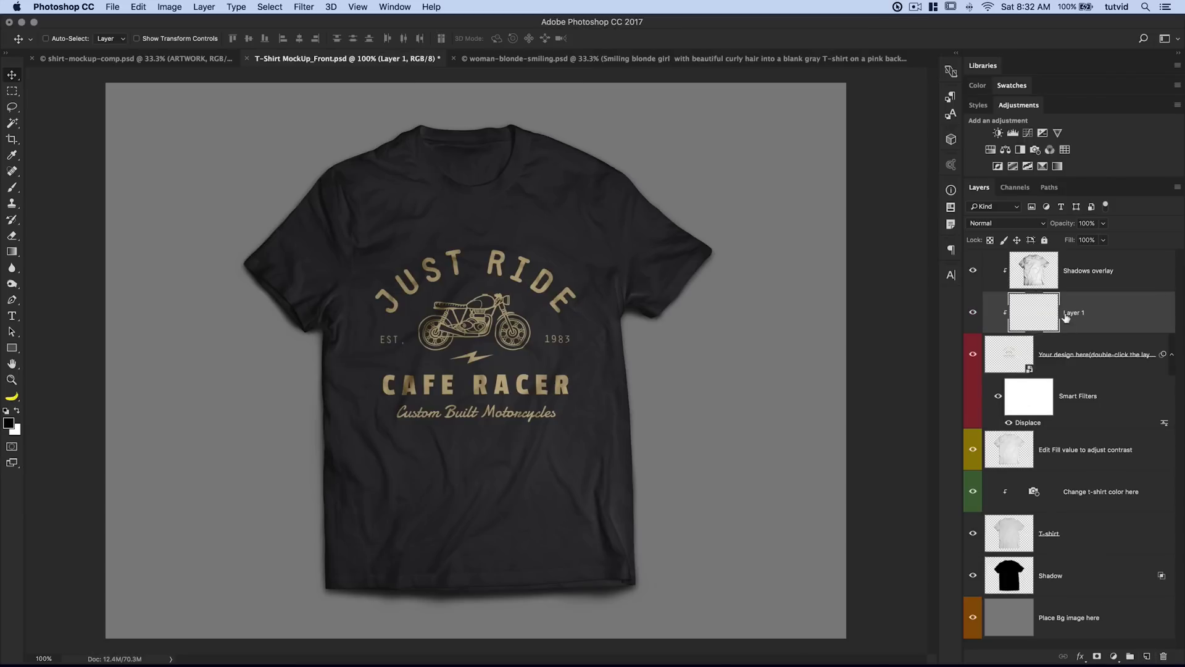
Release the new layer from its clipping and rename it Artwork-MINE.
key(super+alt+g)
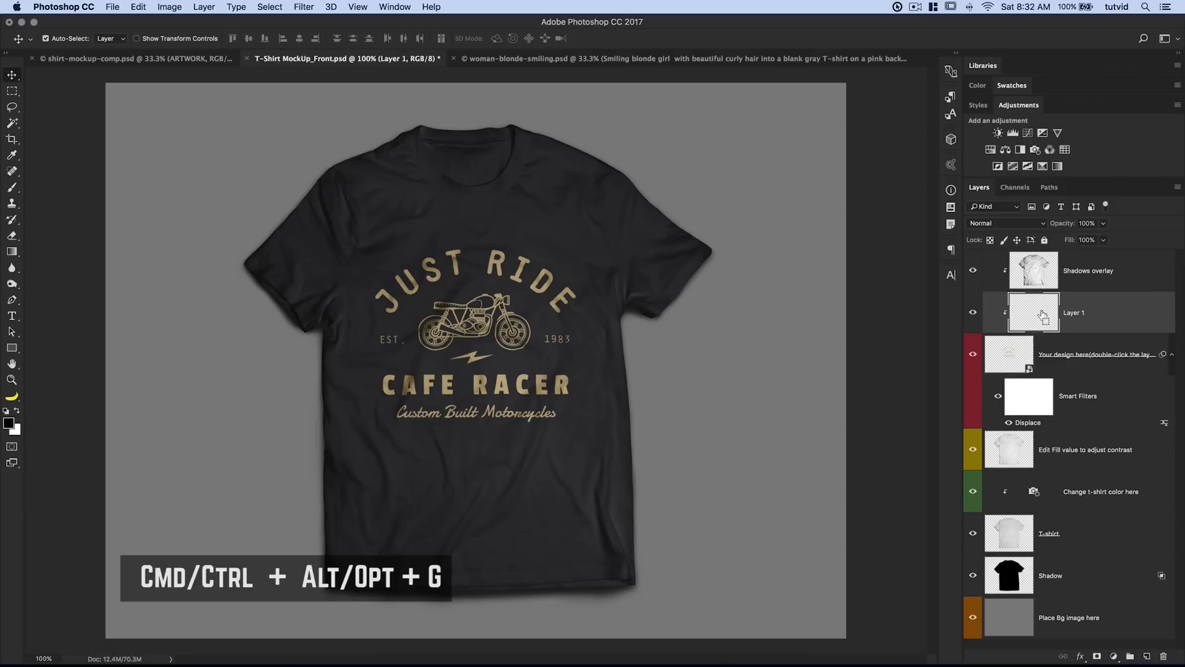
key(super+alt+g)
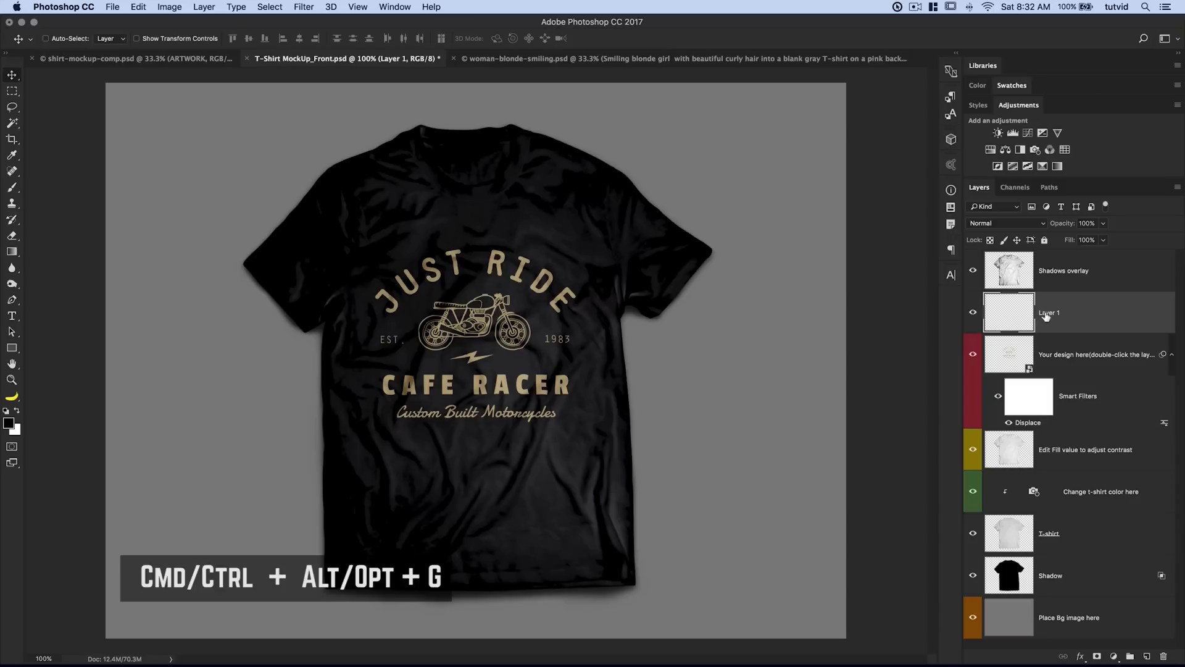
double_click(1046, 313)
text(Artwork-MINE)
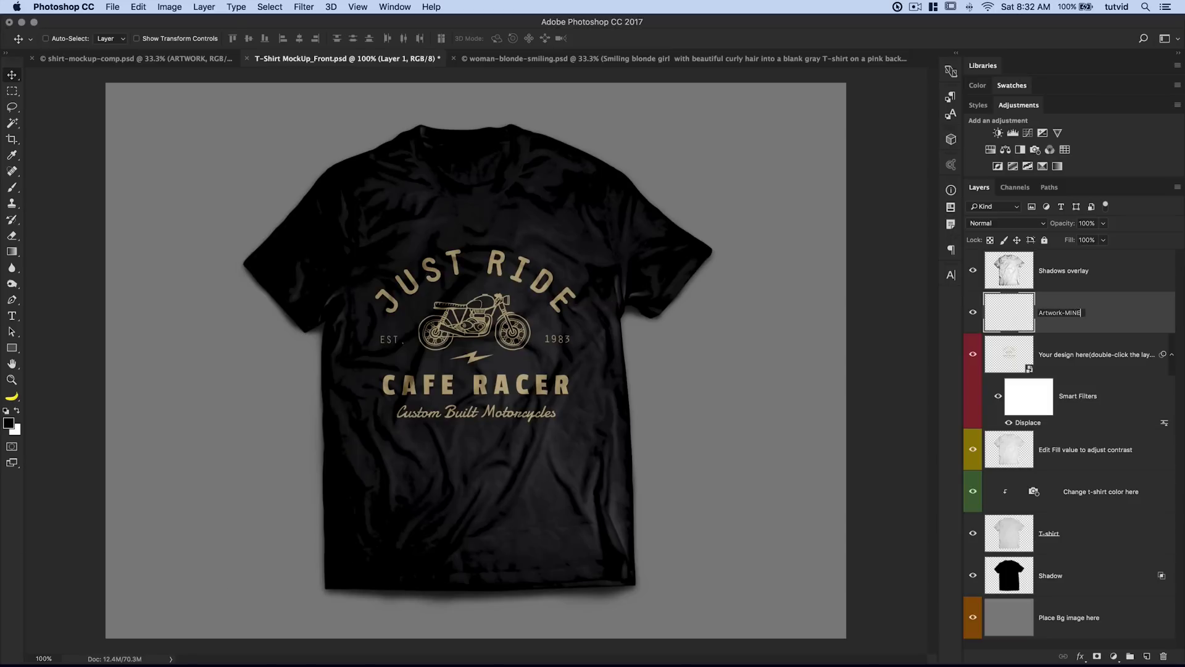
key(Return)
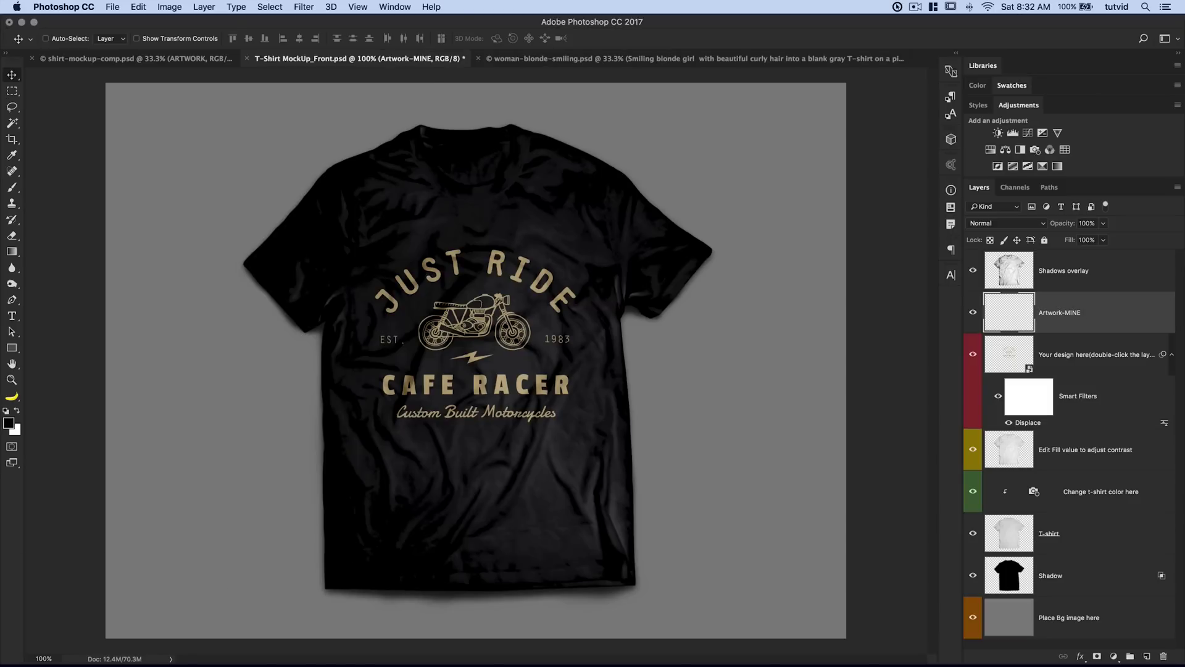
Hide the Just Ride Cafe Racer design and re-clip the Shadows overlay onto the layer below.
click(974, 355)
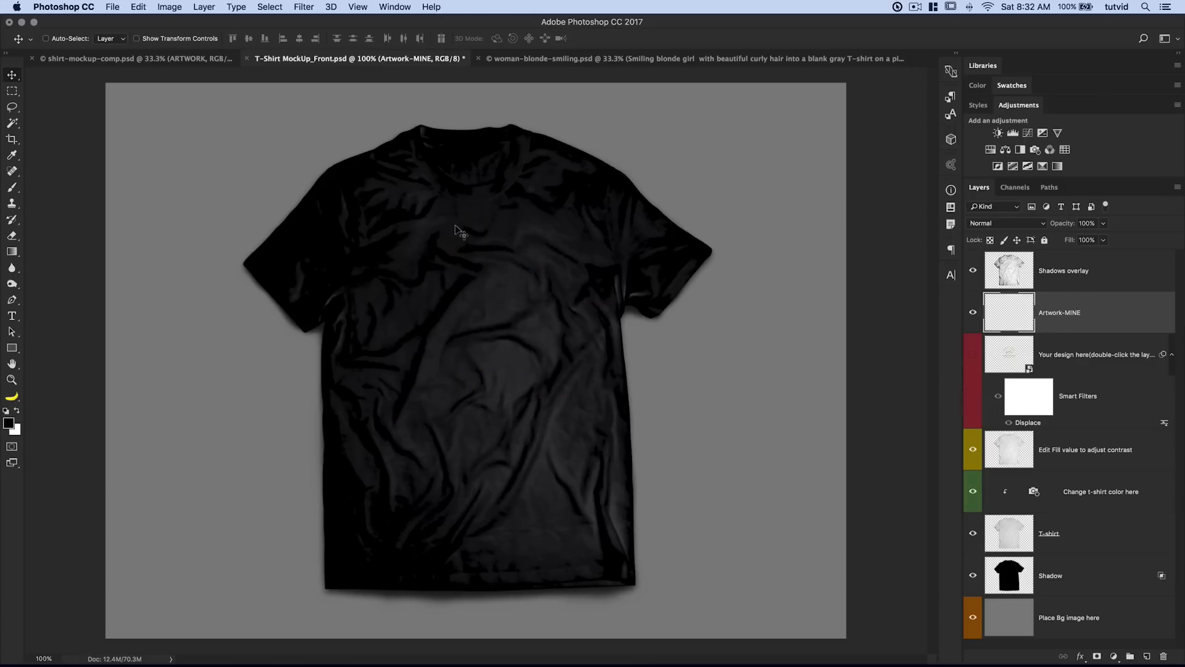
click(1126, 288)
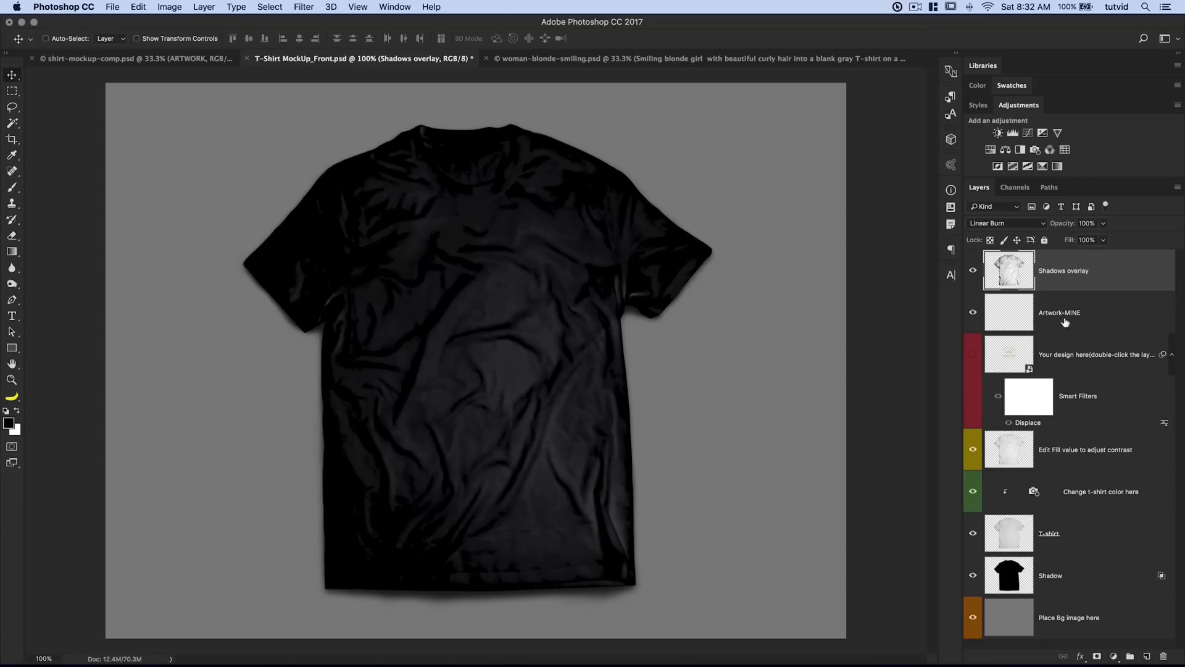
key(ctrl)
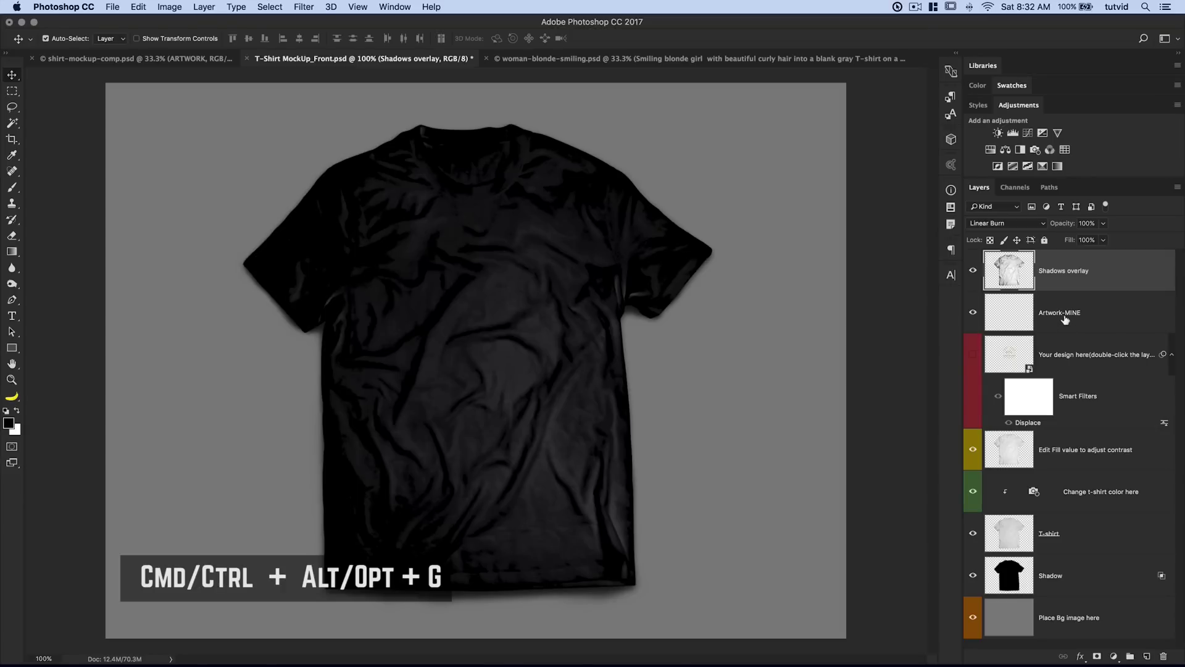
key(super+alt+g)
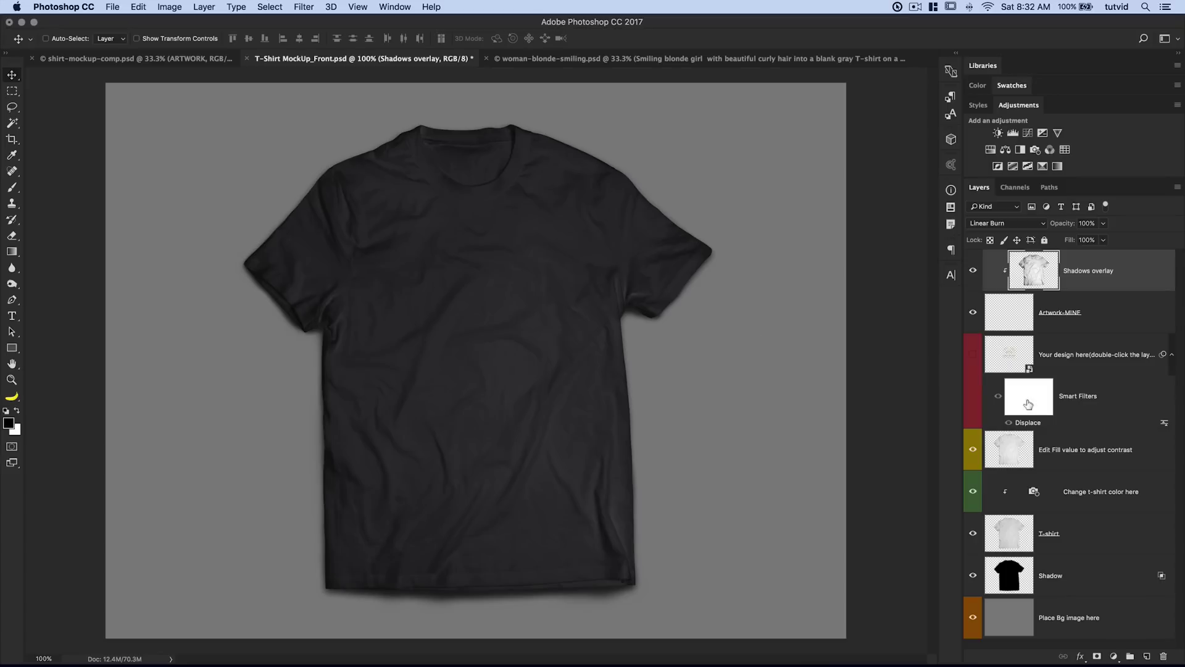
click(1074, 356)
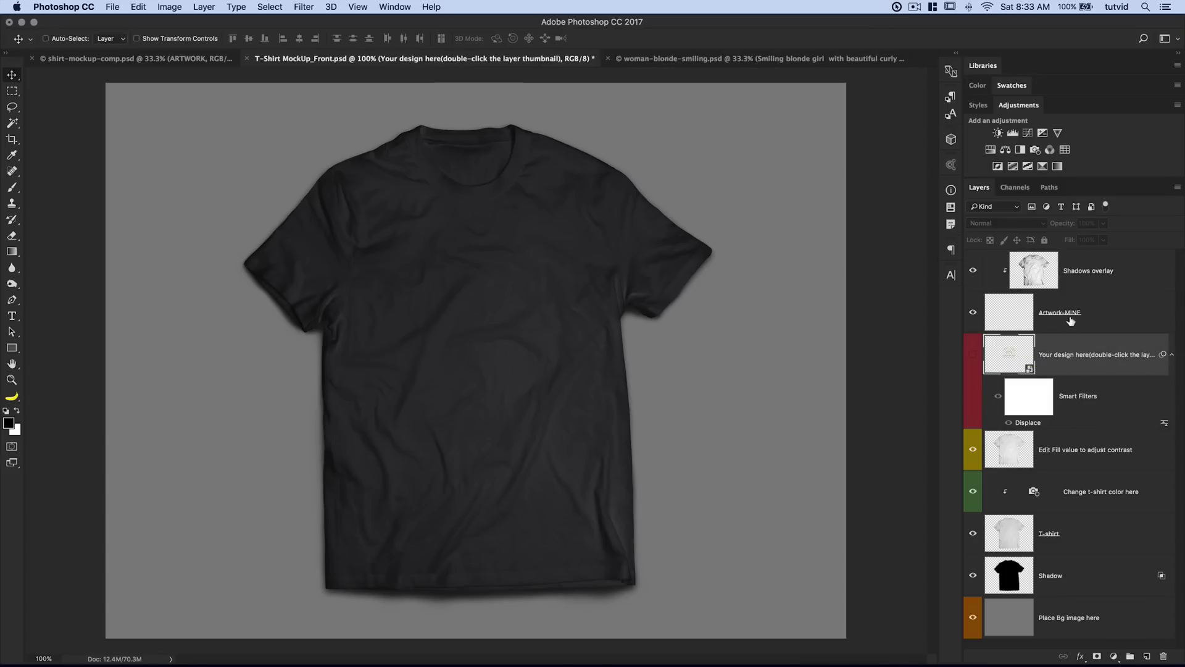
click(1084, 316)
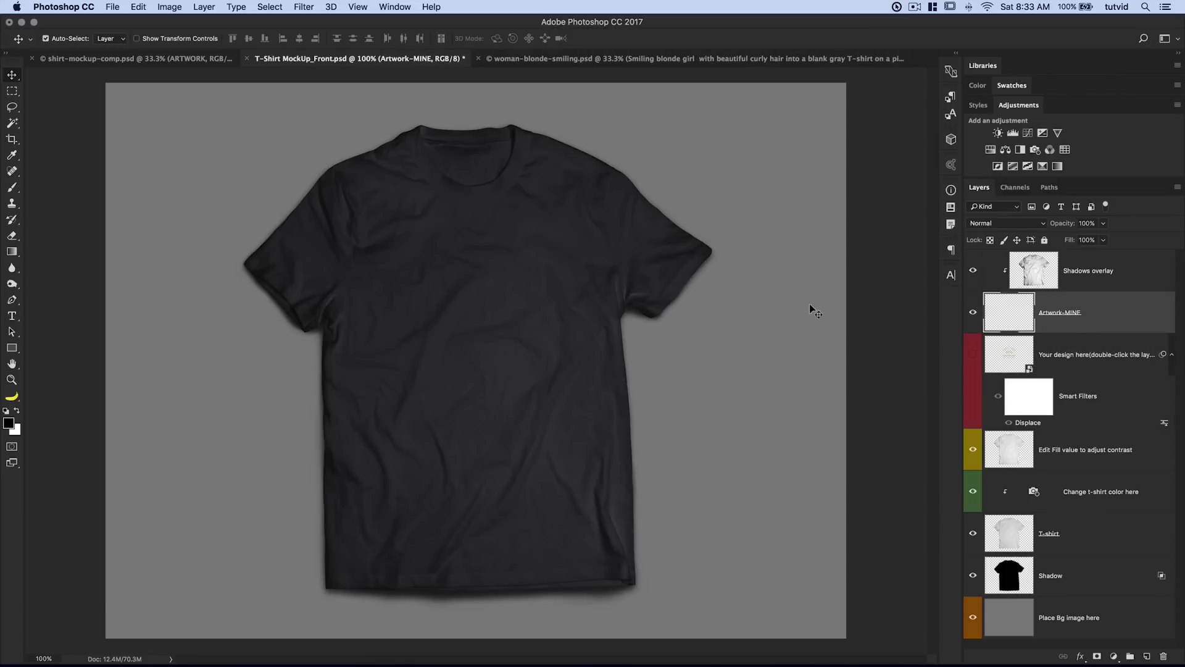
key(super+Tab)
Place logo-v1.ai from the project folder onto the shirt as a smart object.
click(719, 351)
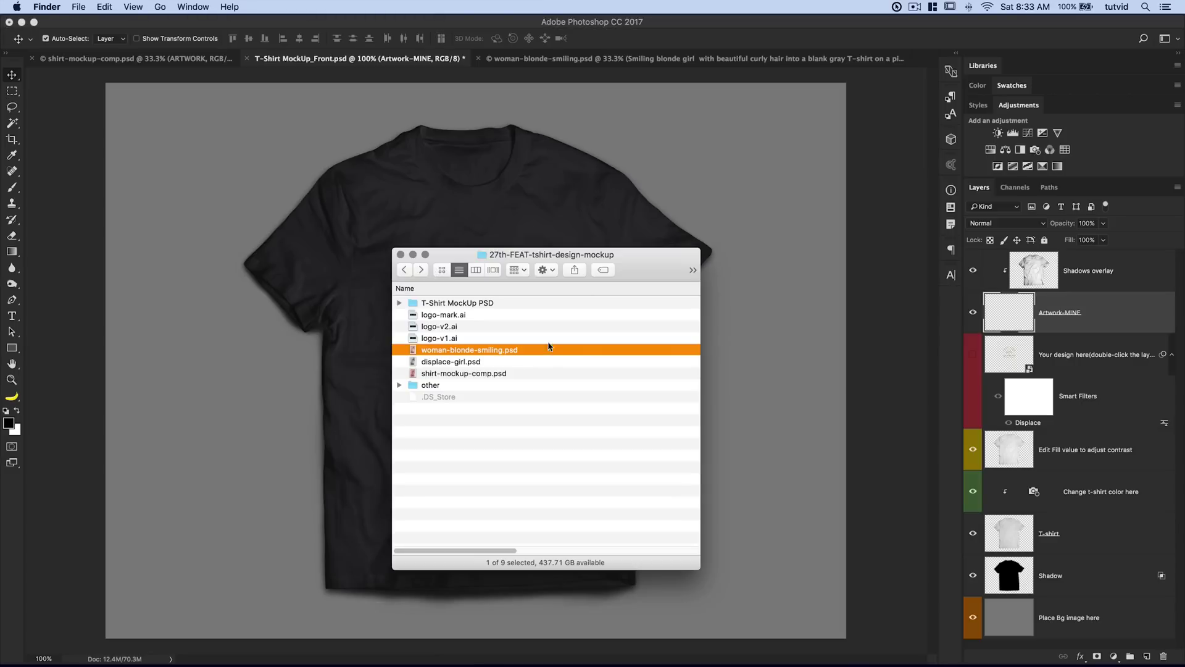
click(440, 339)
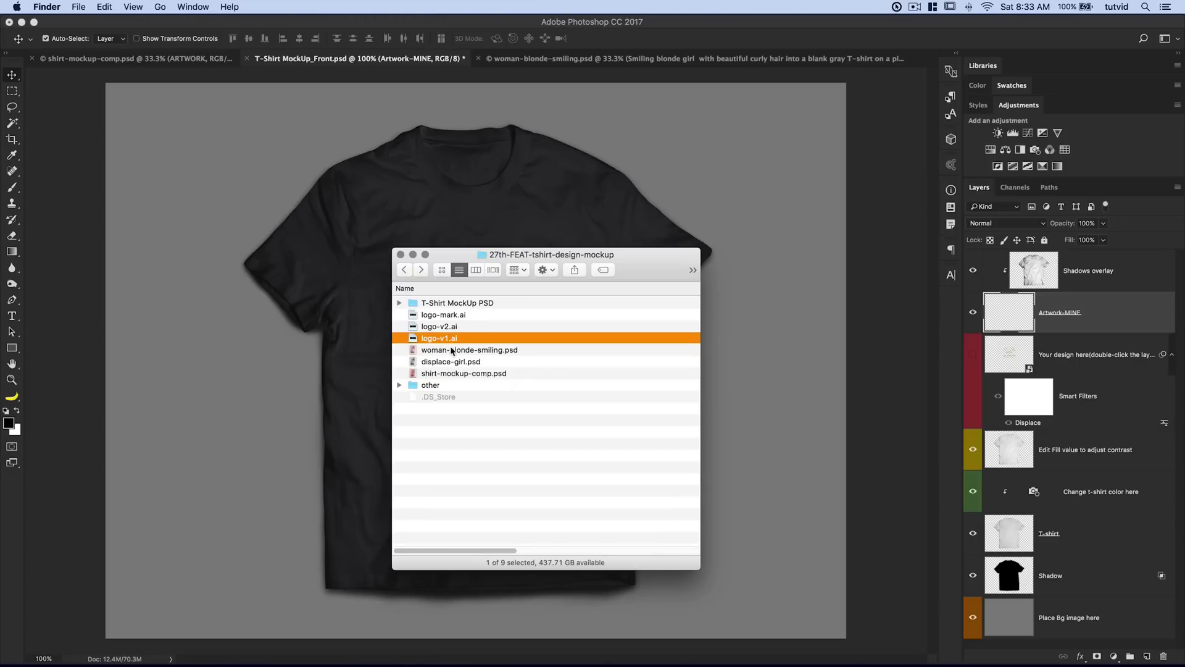
drag(492, 259, 802, 244)
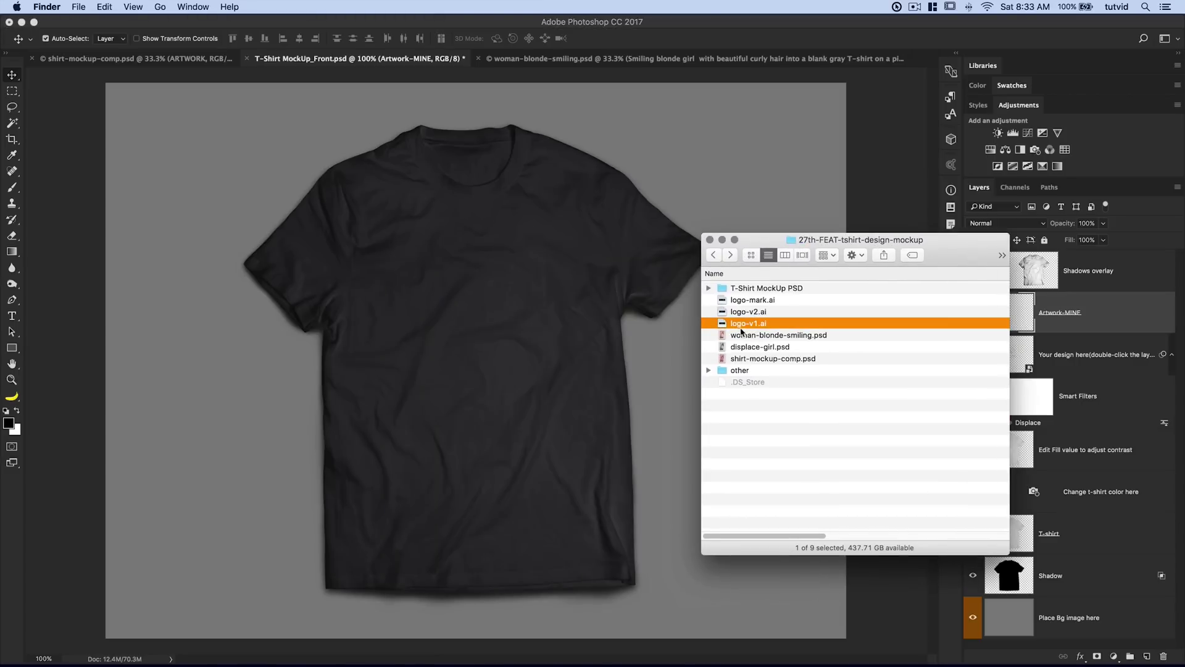
drag(748, 323, 487, 298)
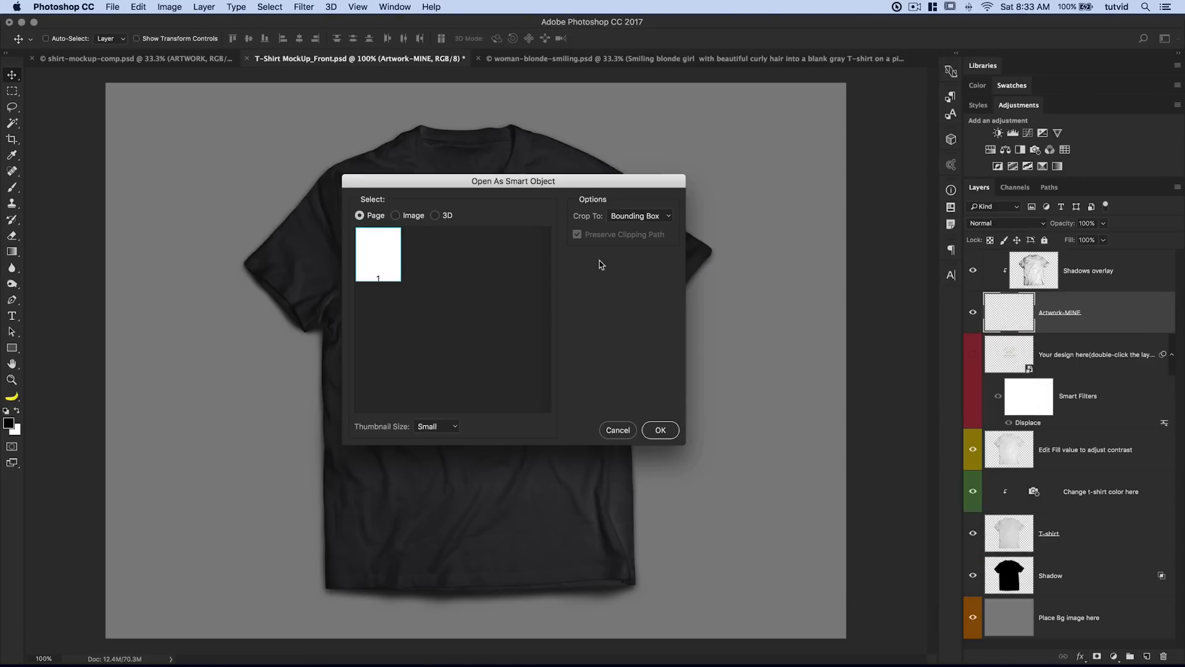
drag(520, 177, 505, 179)
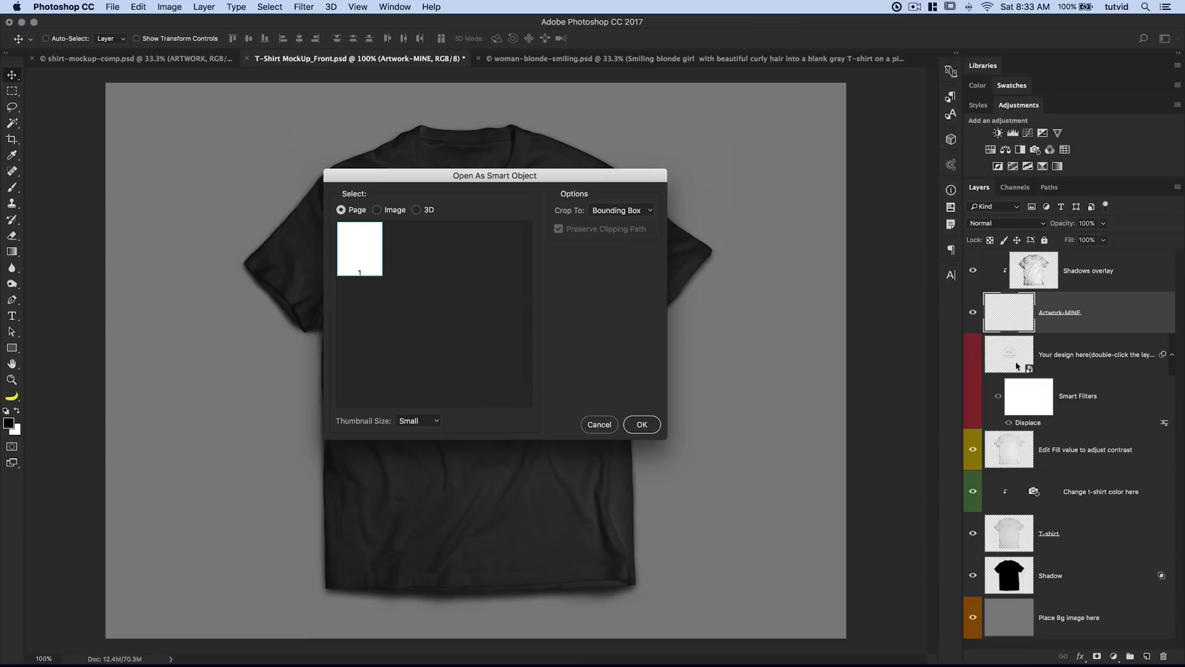
key(Return)
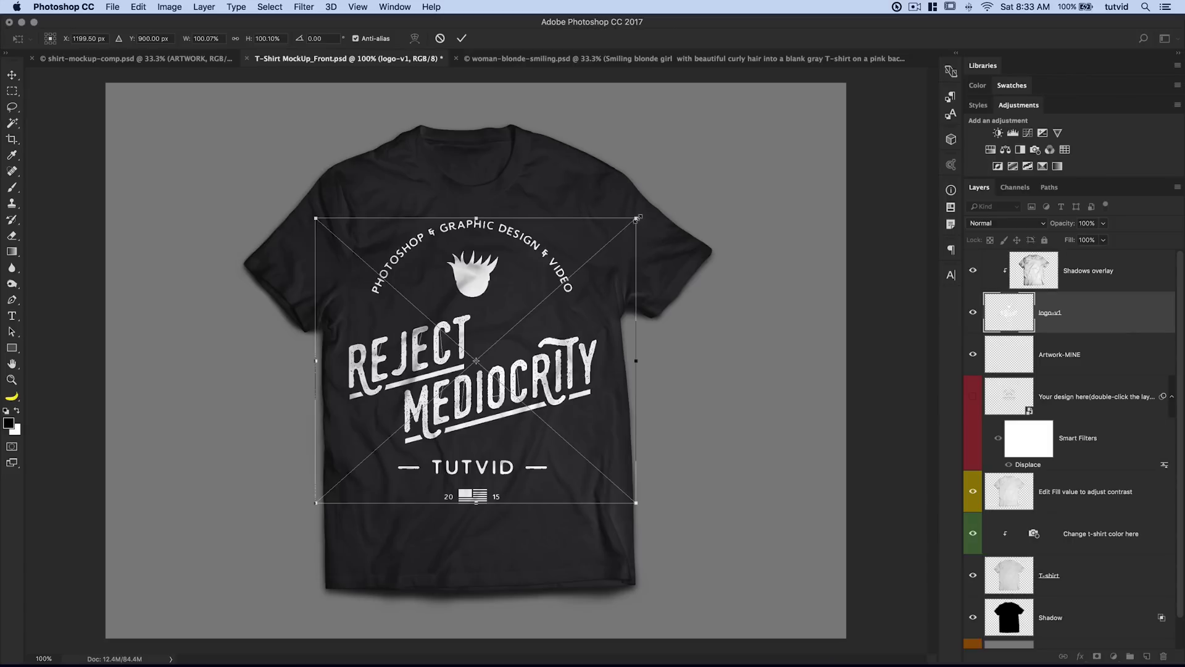
Scale the logo to about 80% and raise it slightly on the chest.
drag(639, 215, 605, 245)
drag(556, 370, 517, 359)
key(Return)
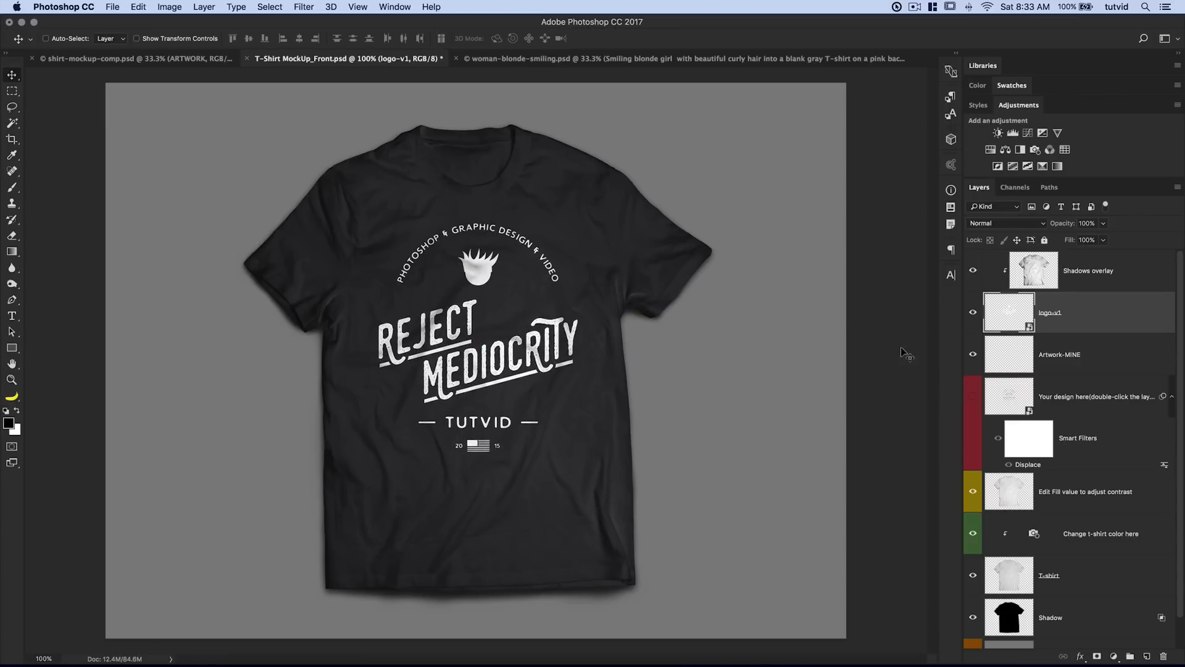
click(1072, 358)
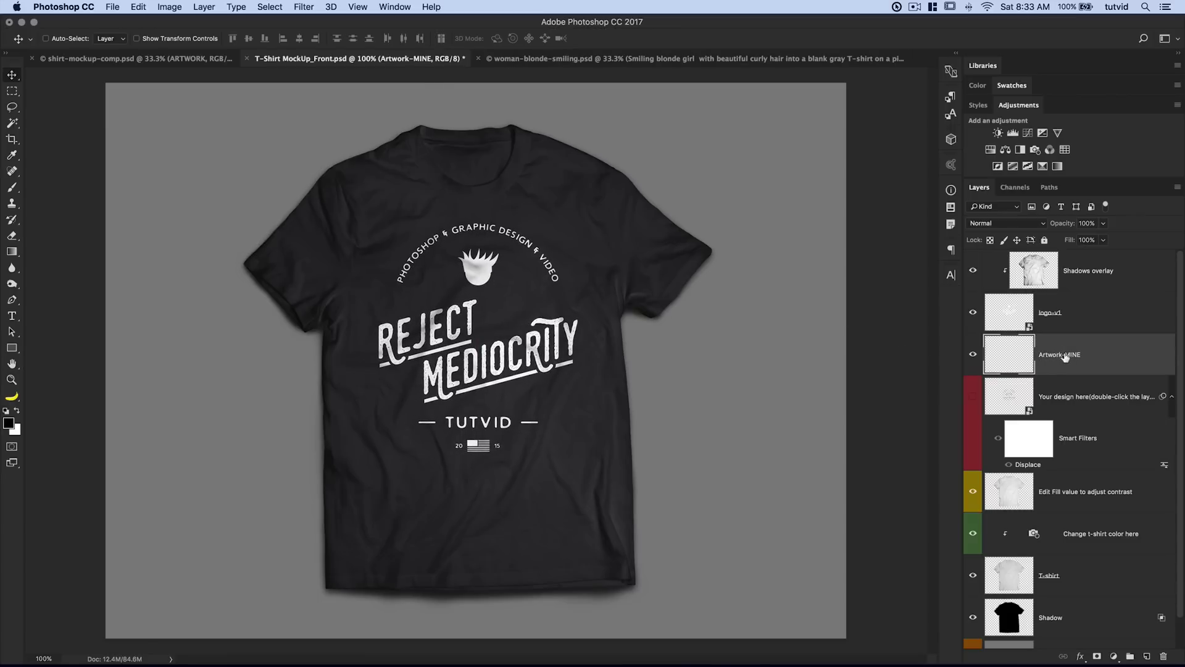
Delete the empty Artwork-MINE layer, copy the Displace filter onto the logo, and dismiss the file-not-found error.
key(Delete)
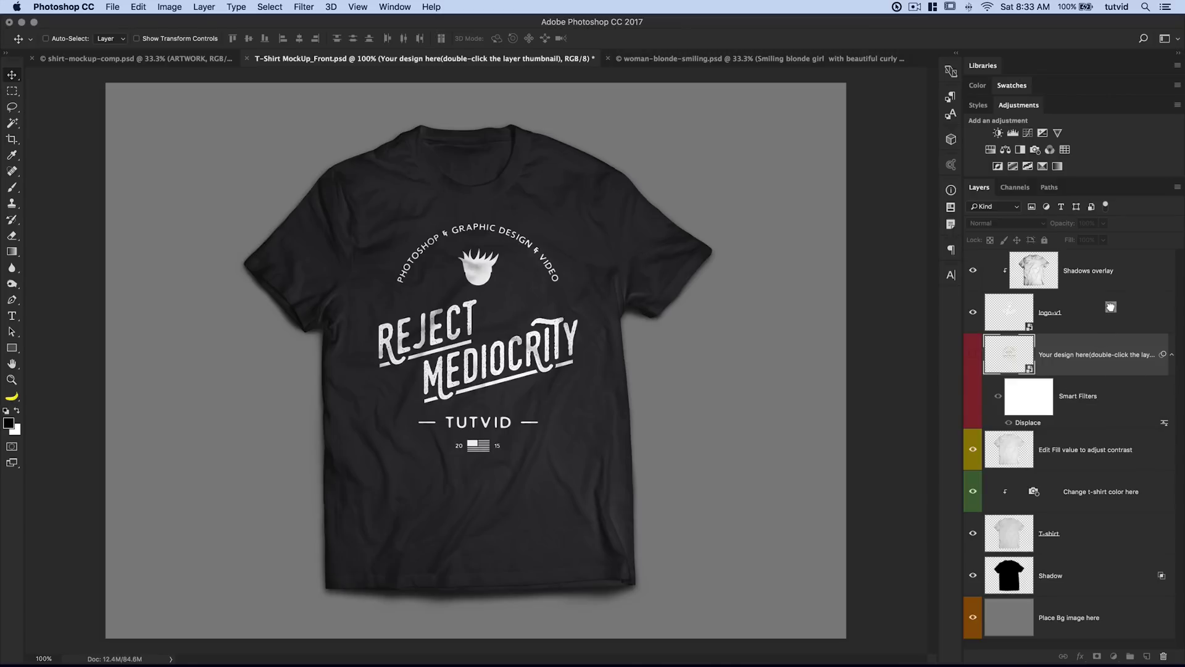
drag(1110, 306, 1110, 307)
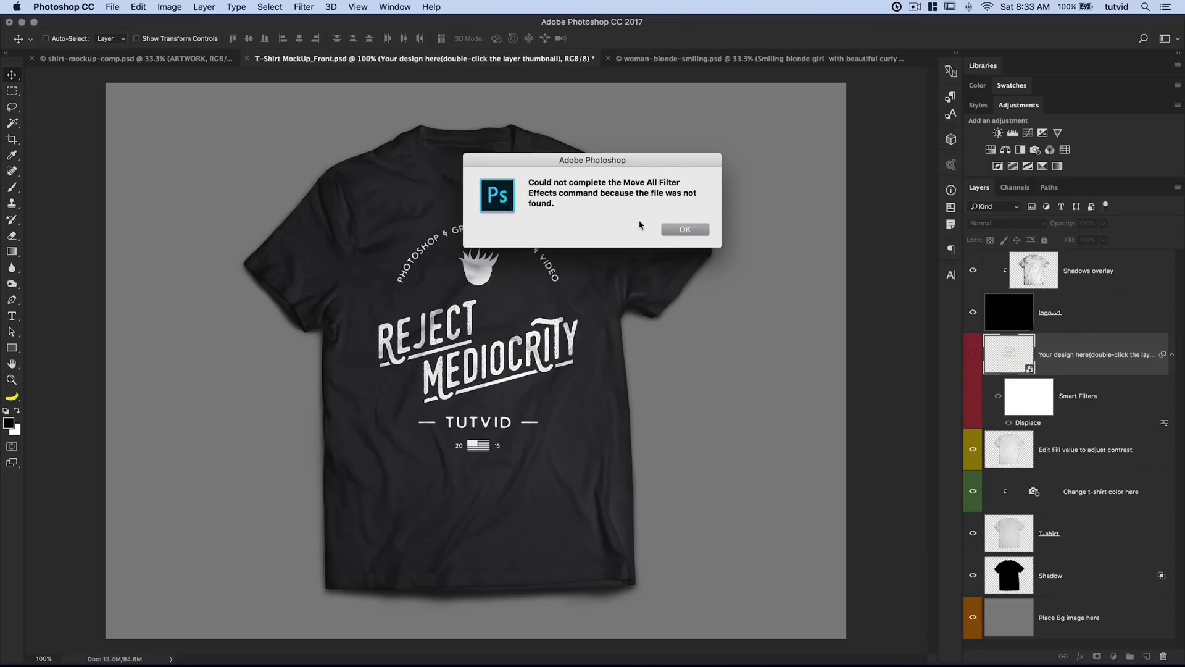
drag(633, 166, 617, 174)
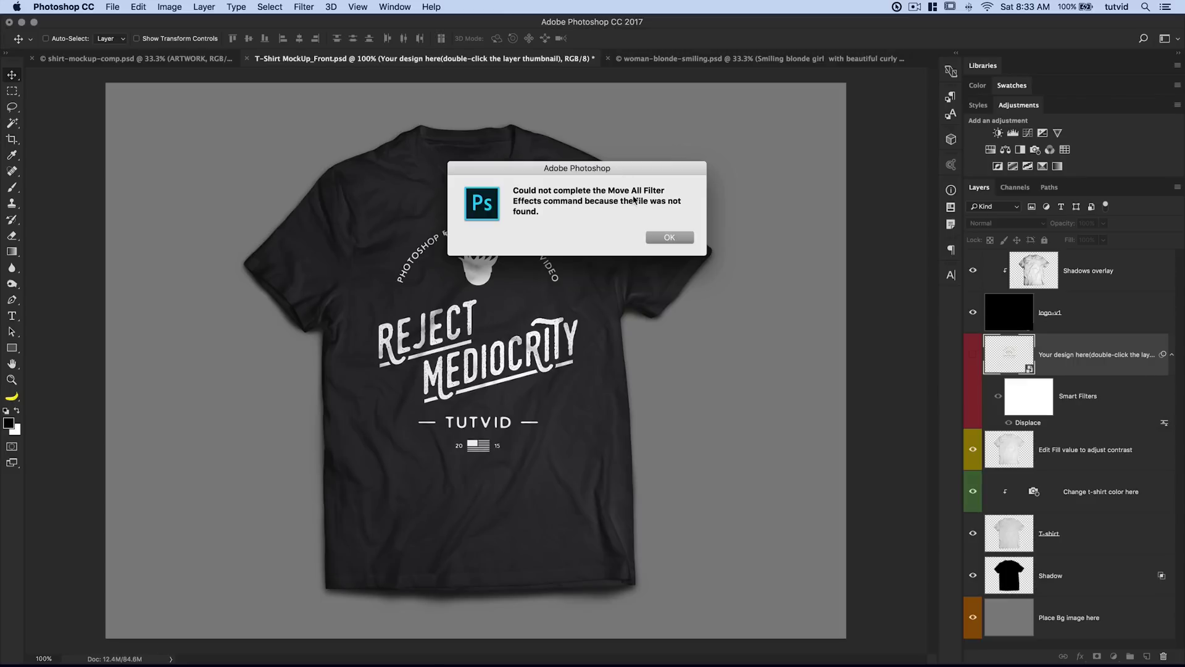
click(671, 239)
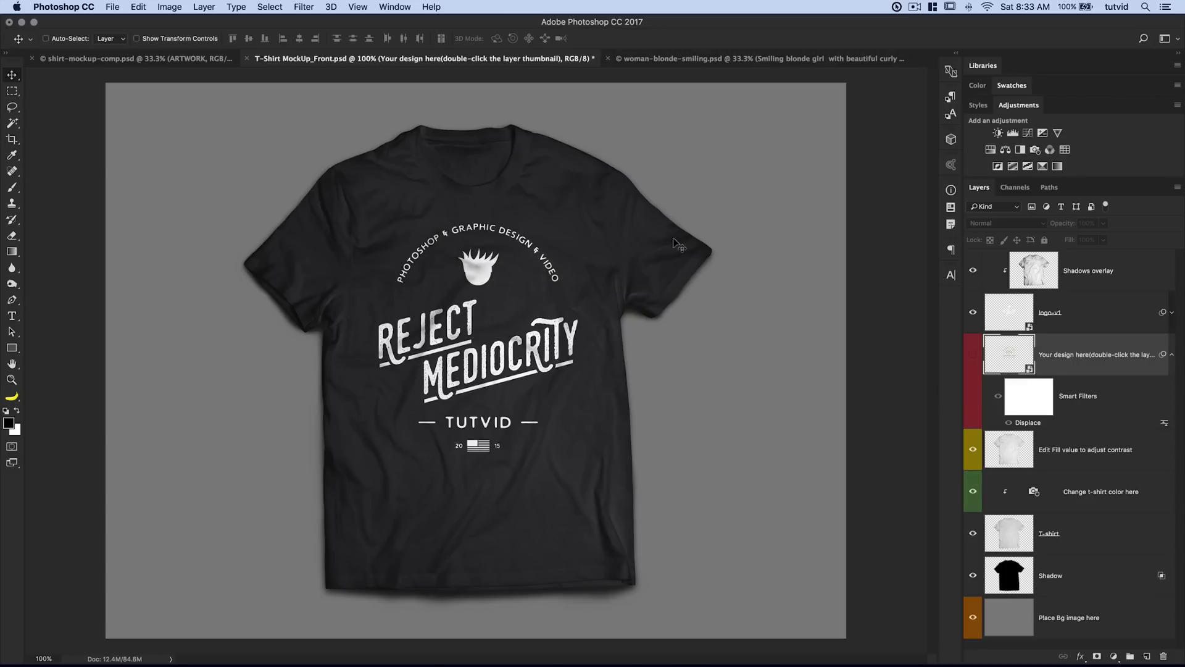
Set the logo's Displace filter to scale 10 using Displacement Map_Front.psd as the map.
click(1170, 356)
click(1171, 312)
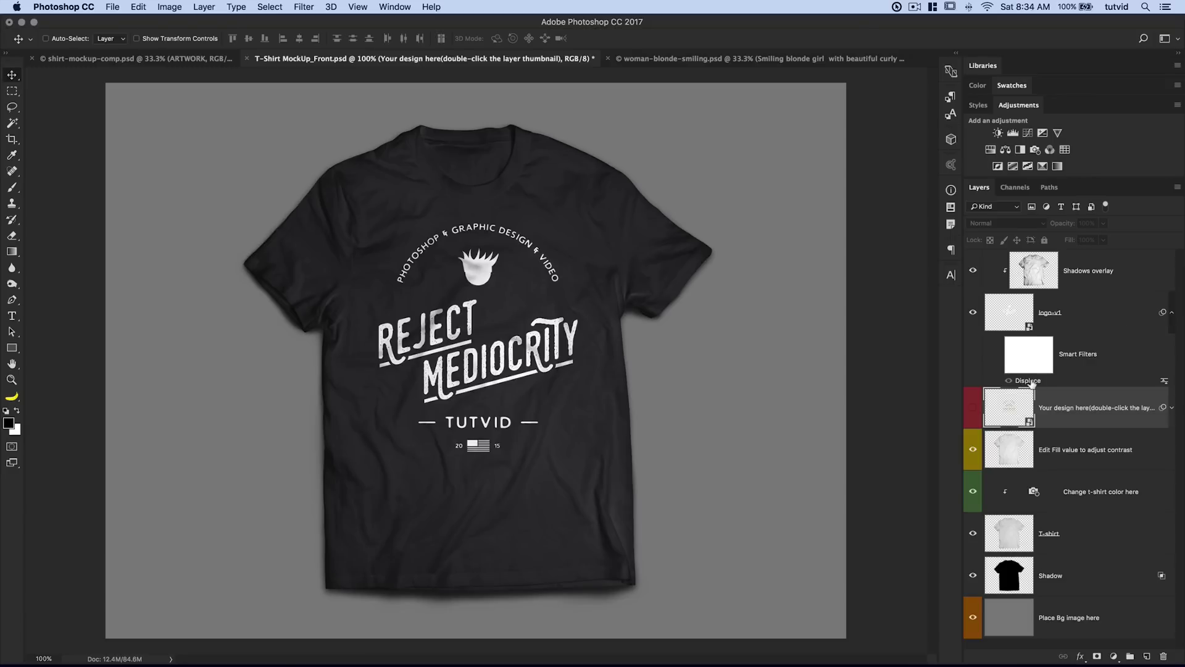
double_click(1028, 380)
drag(296, 386, 639, 316)
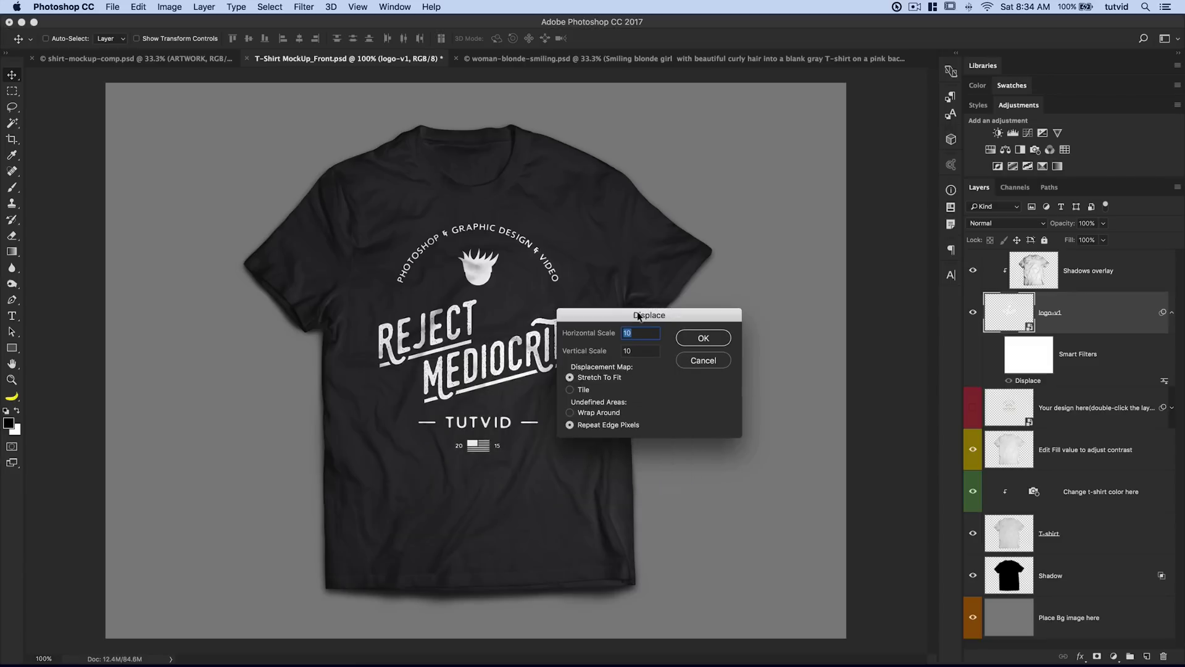
click(704, 338)
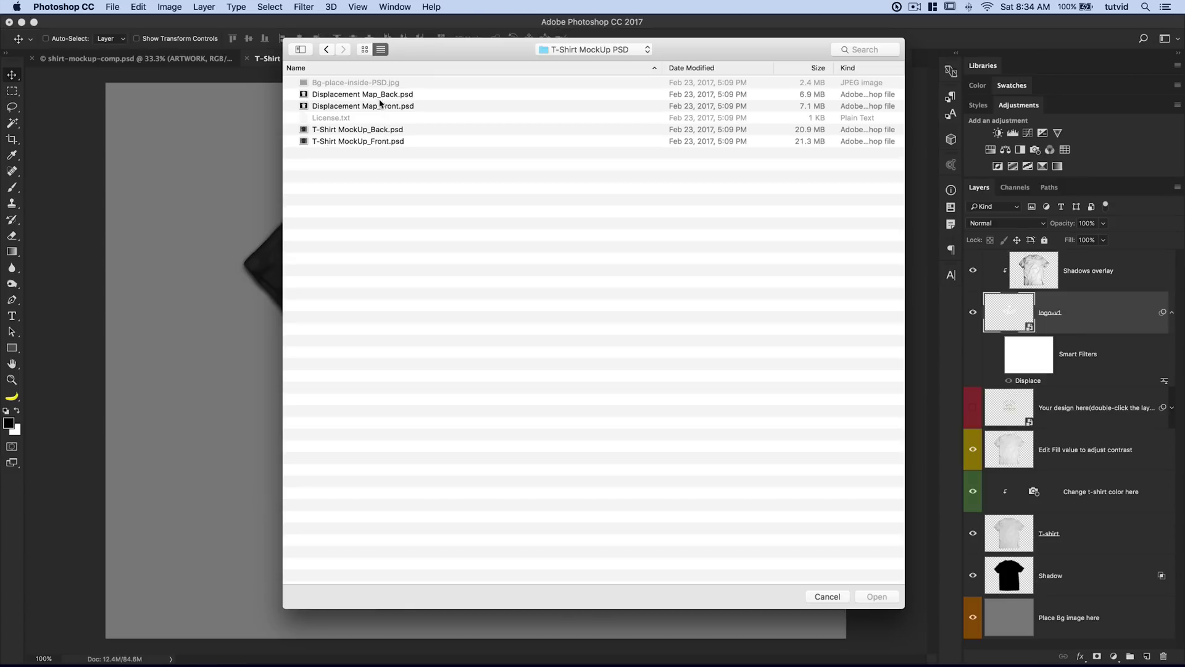
click(383, 108)
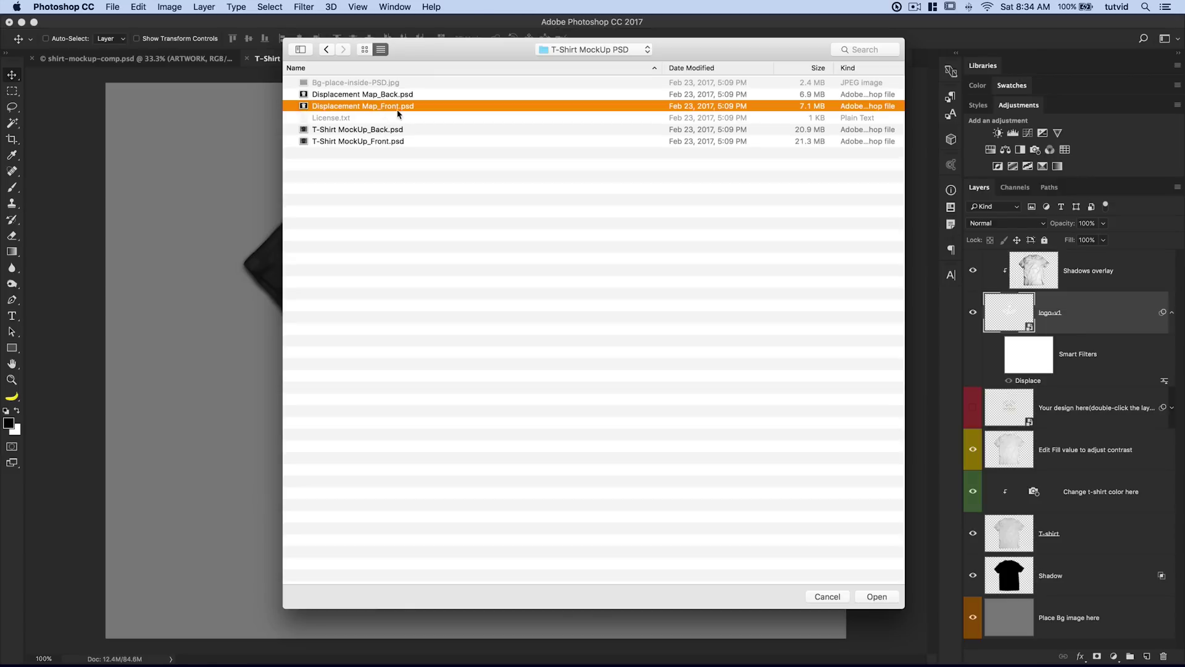
click(892, 598)
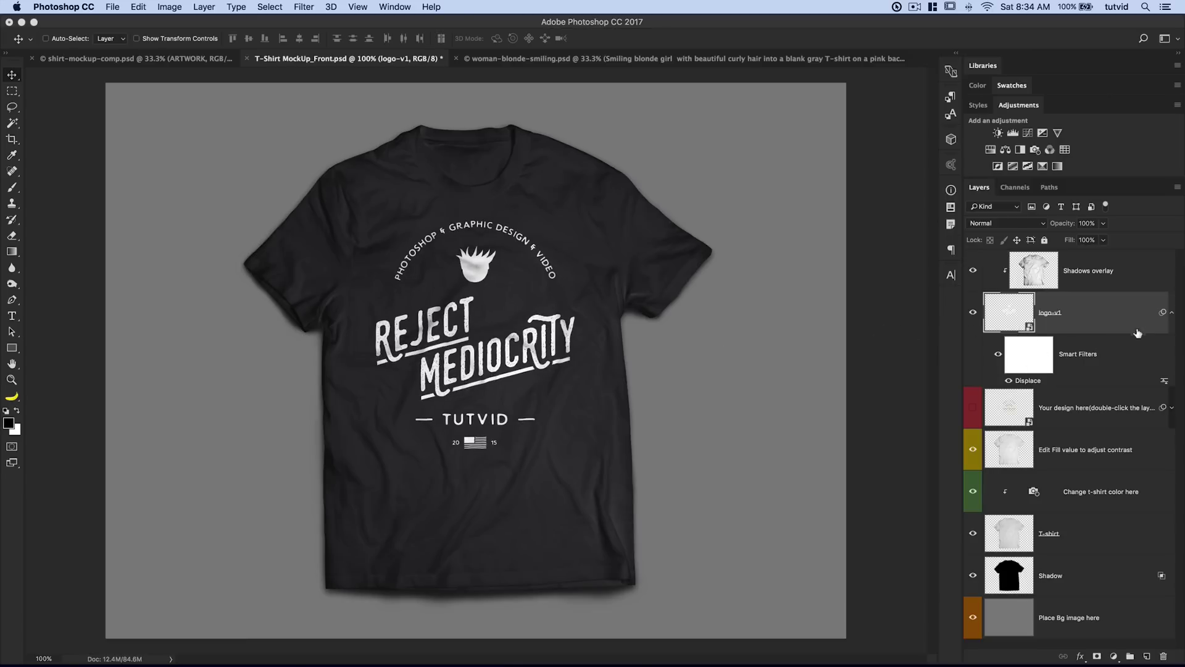
click(1171, 314)
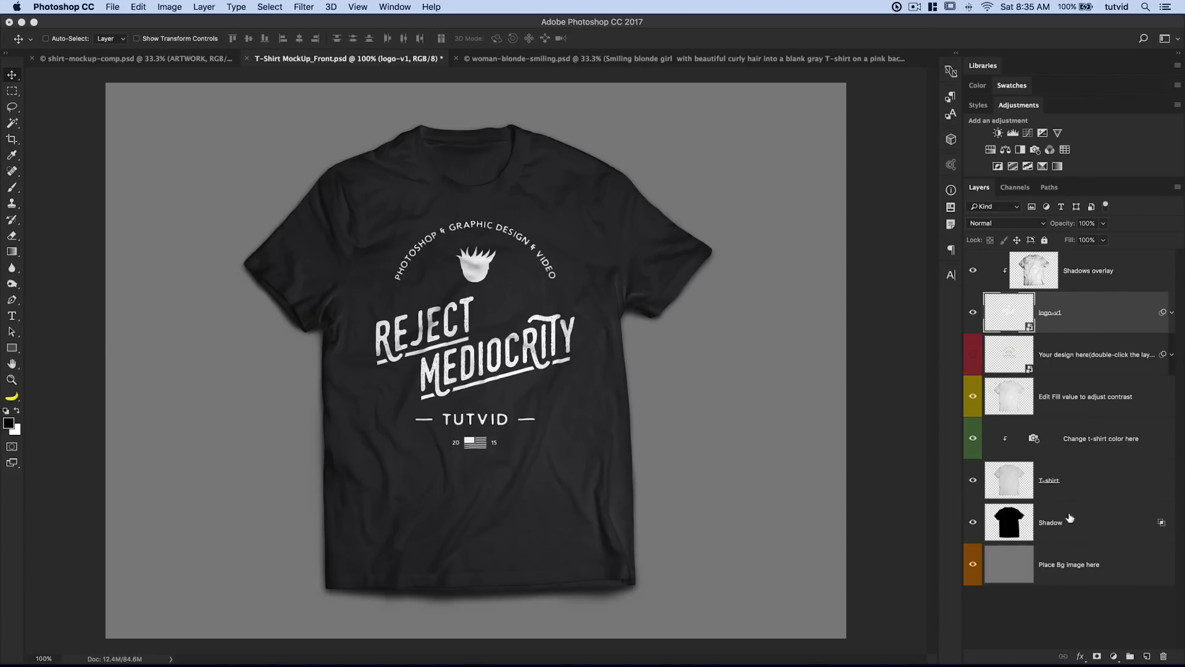
click(1076, 410)
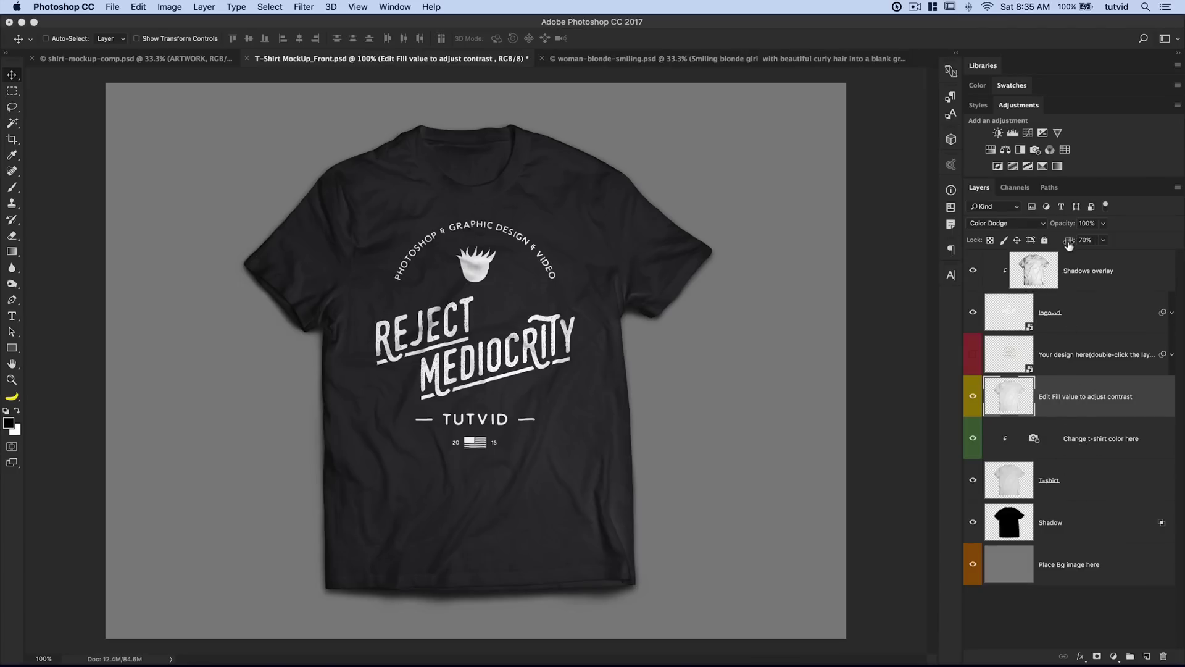
Test lower Fill values on the contrast layer and settle on about 69%.
drag(1069, 244, 1096, 237)
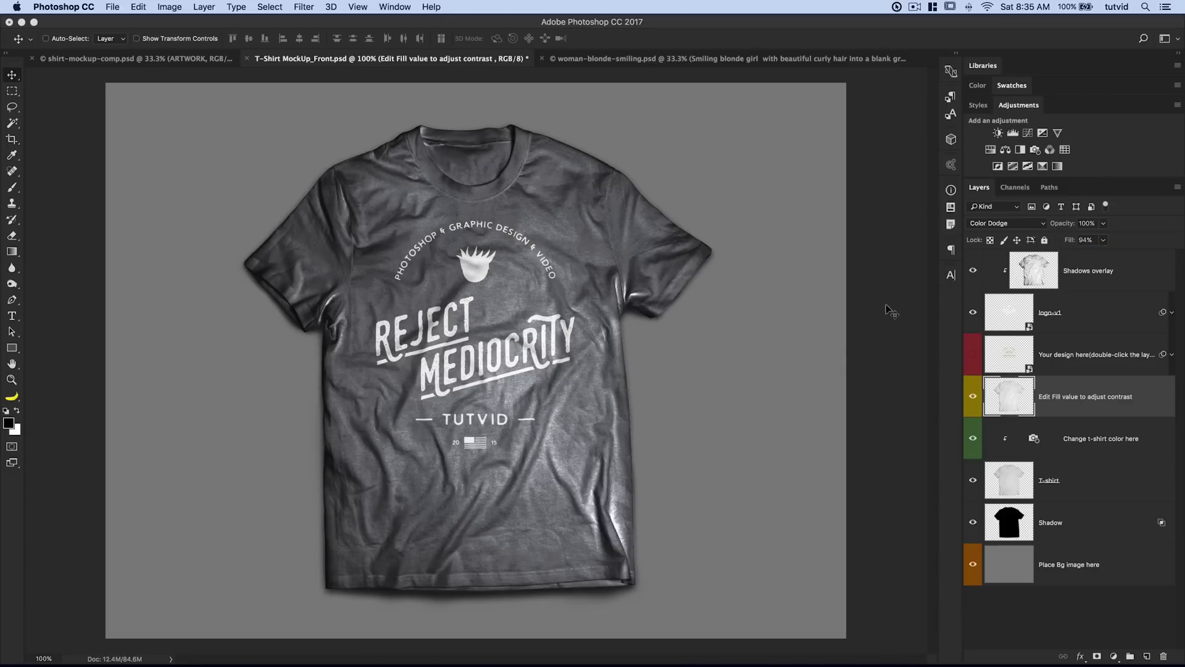
mouse_move(1069, 242)
mouse_down()
mouse_move(1053, 246)
mouse_move(1070, 244)
mouse_up()
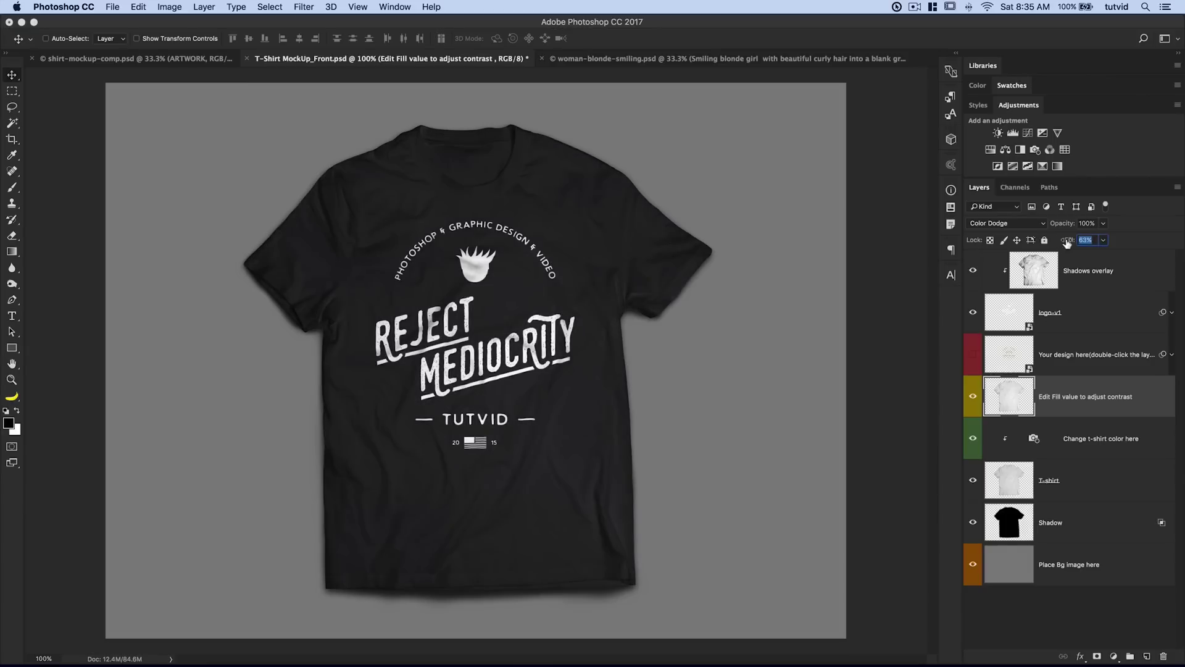
key(Return)
Edit the 'Change t-shirt color here' Photo Filter colour, trying bright blue and navy shades.
click(1039, 449)
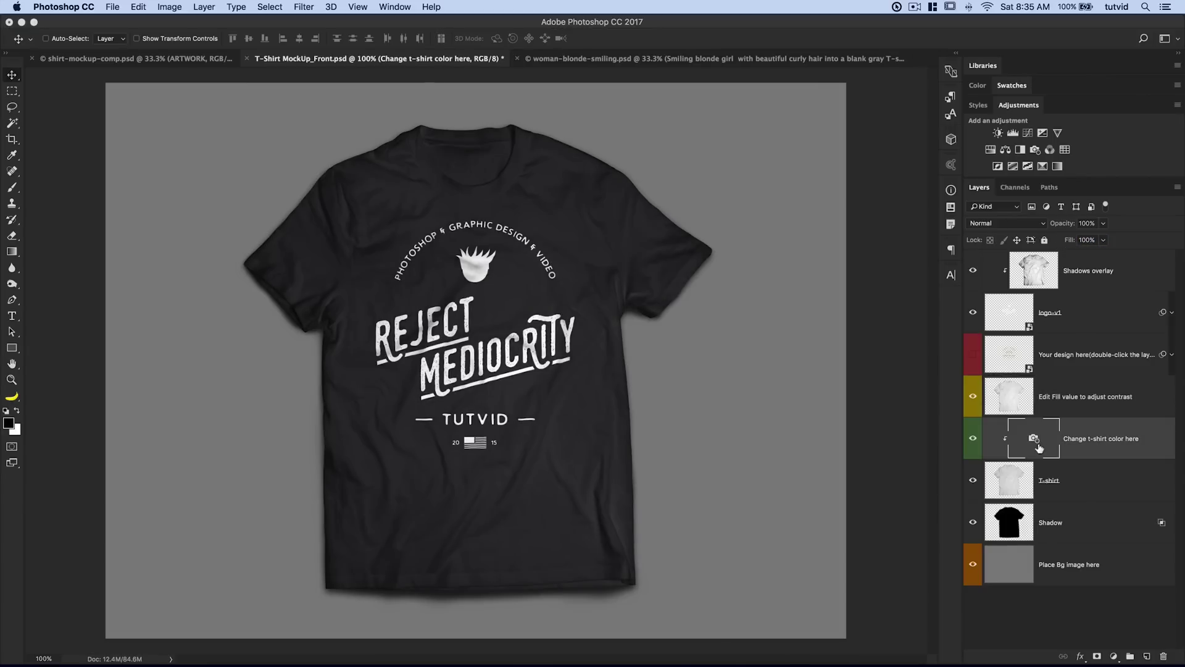
double_click(1033, 439)
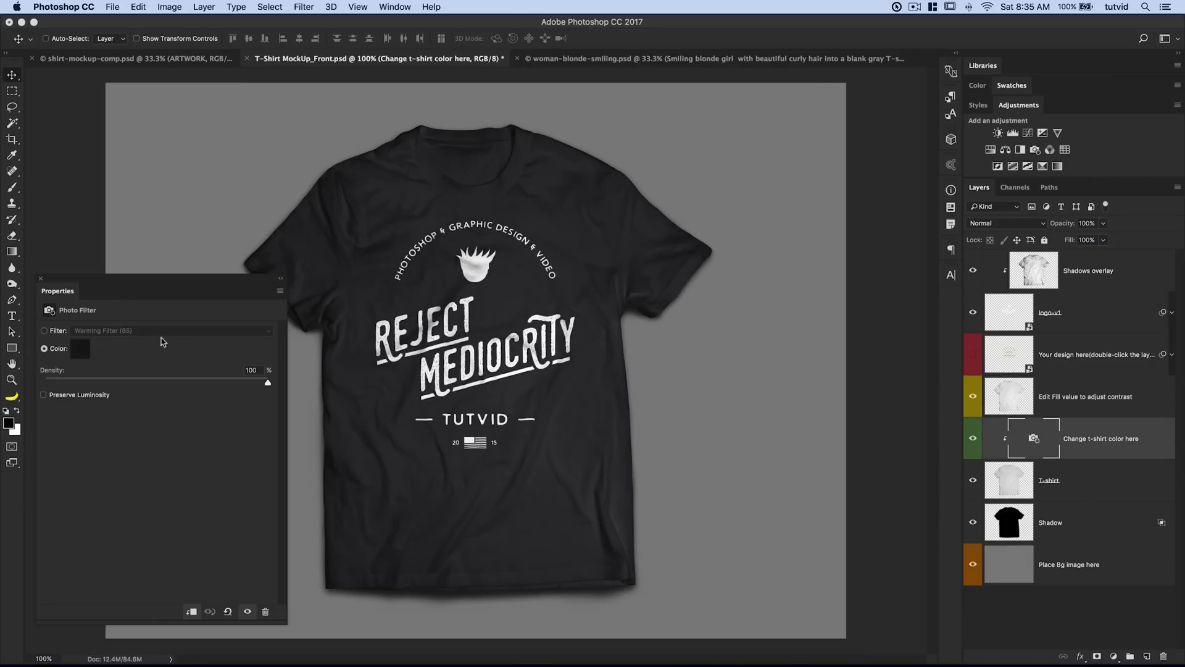
drag(178, 284, 874, 149)
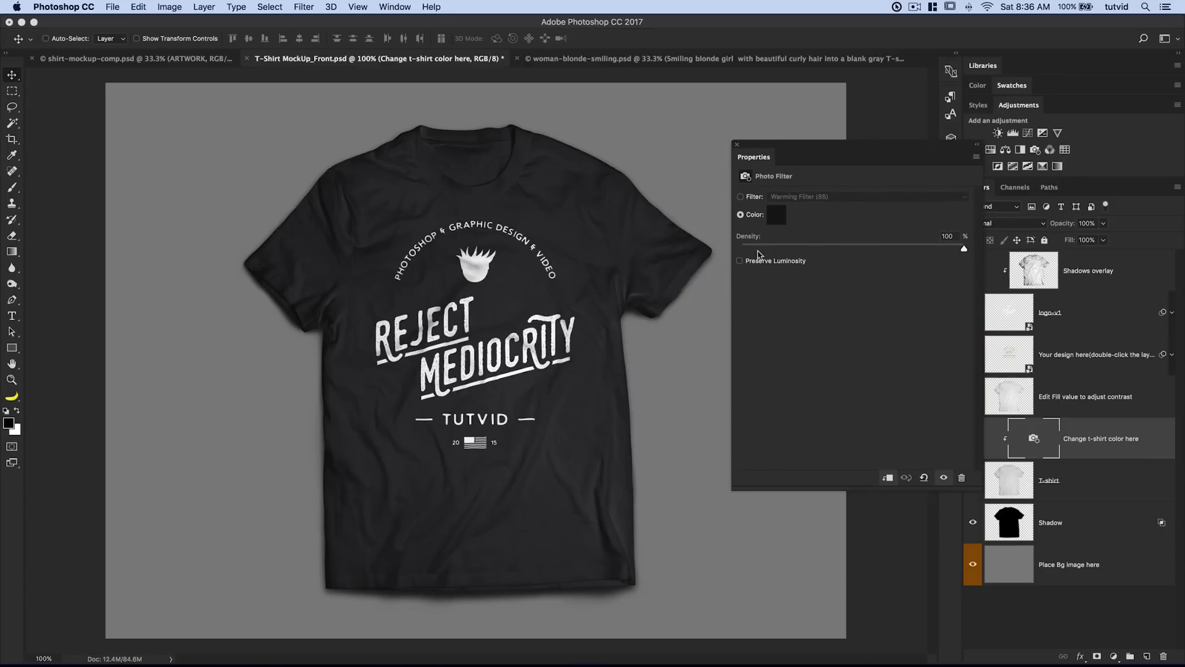
click(777, 220)
drag(688, 256, 675, 224)
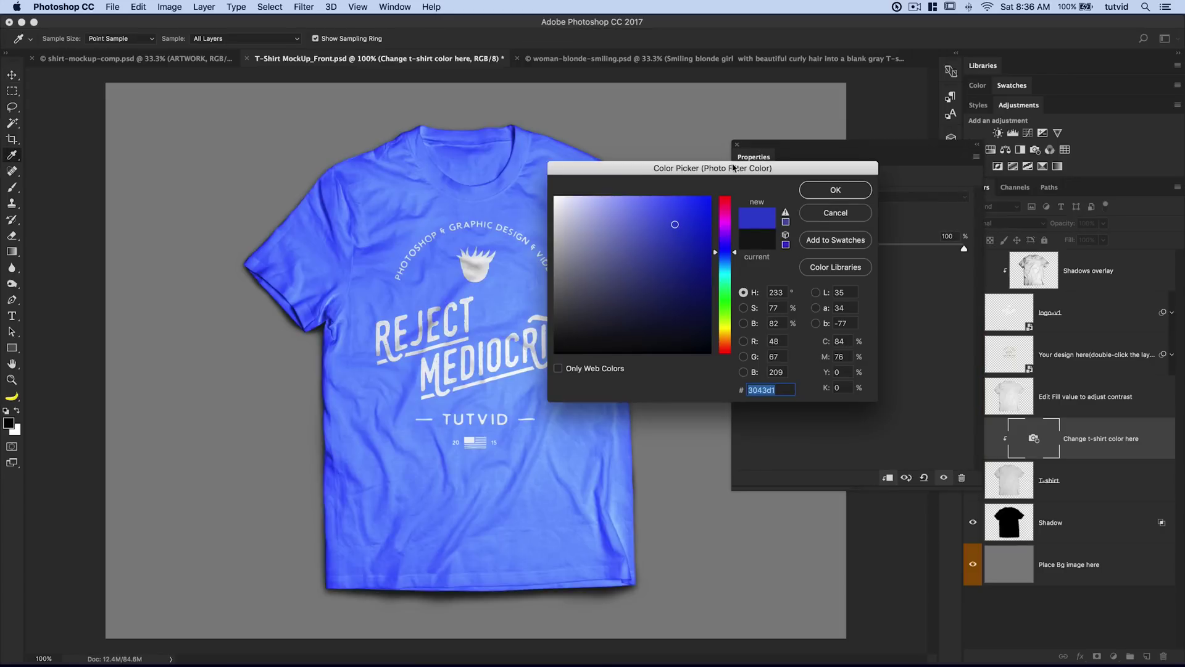
drag(733, 168, 868, 161)
mouse_move(787, 245)
mouse_down()
mouse_move(760, 258)
mouse_move(795, 282)
mouse_move(791, 323)
mouse_move(729, 327)
mouse_up()
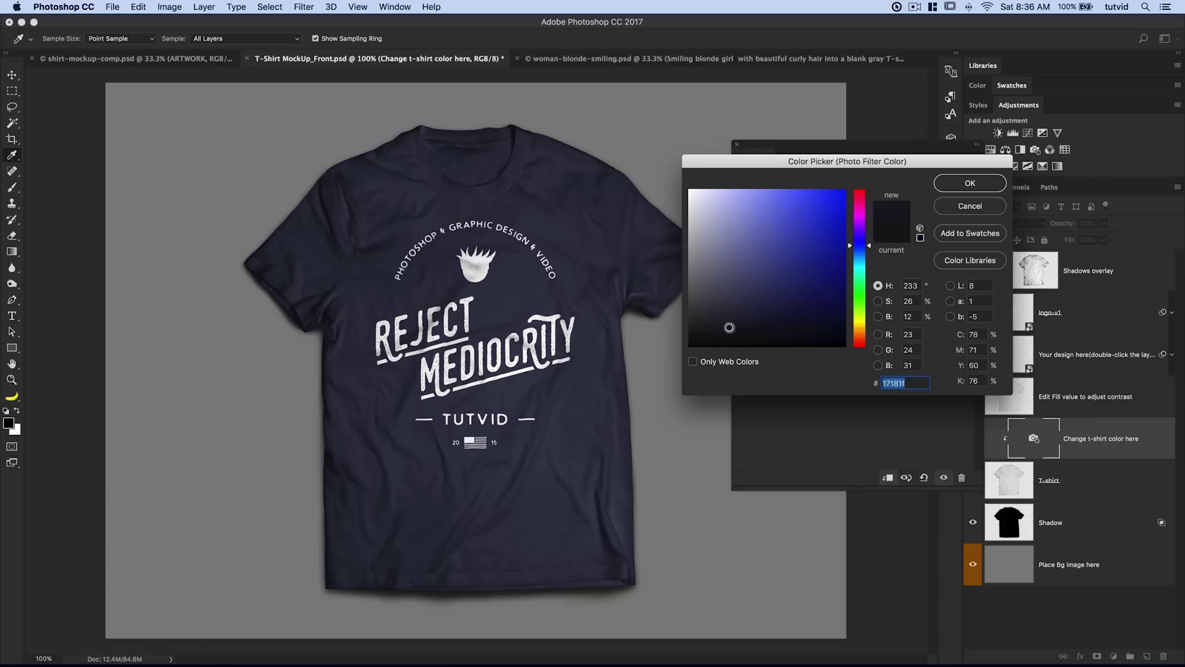
Try dark green and purple, then settle on dark red 5c1616 and dock the Properties panel.
drag(864, 271, 862, 293)
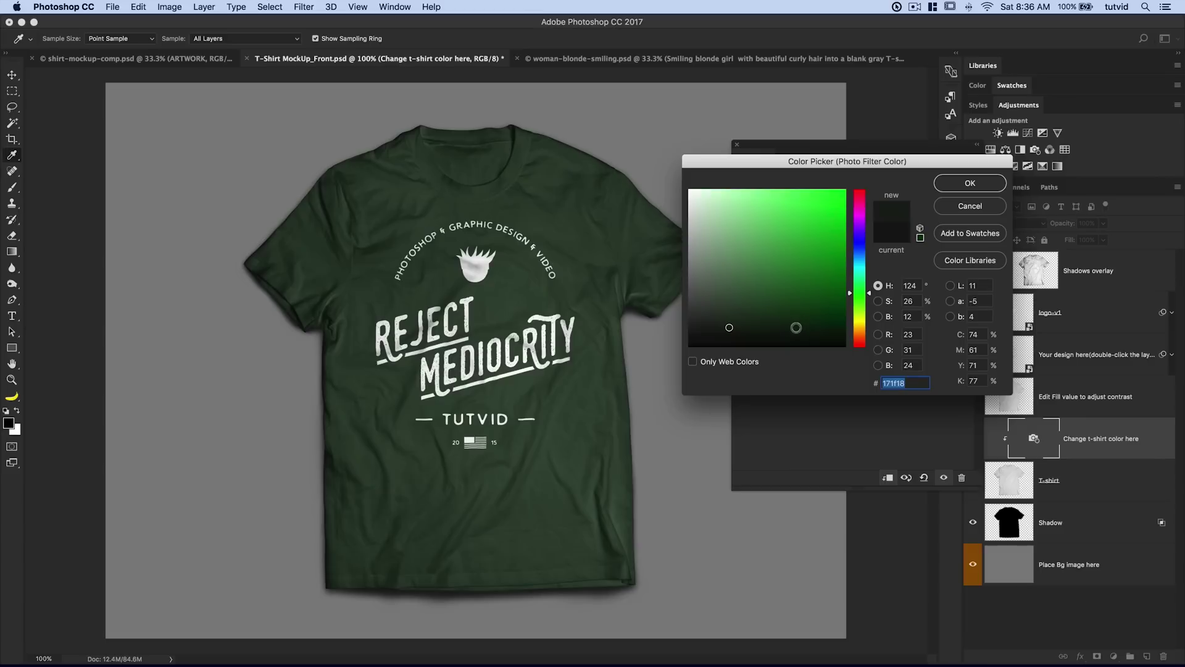
mouse_move(802, 326)
mouse_down()
mouse_move(824, 311)
mouse_move(776, 325)
mouse_up()
drag(864, 246, 864, 208)
click(805, 315)
mouse_move(807, 302)
mouse_down()
mouse_move(808, 290)
mouse_move(859, 333)
mouse_move(860, 355)
mouse_up()
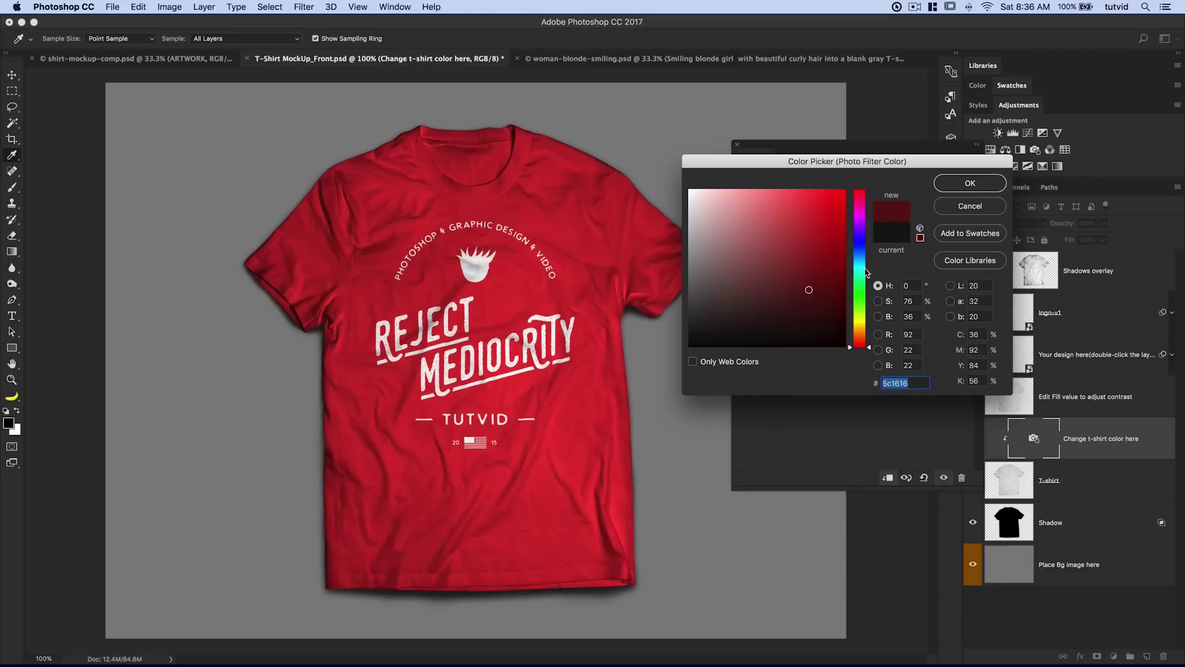
click(956, 188)
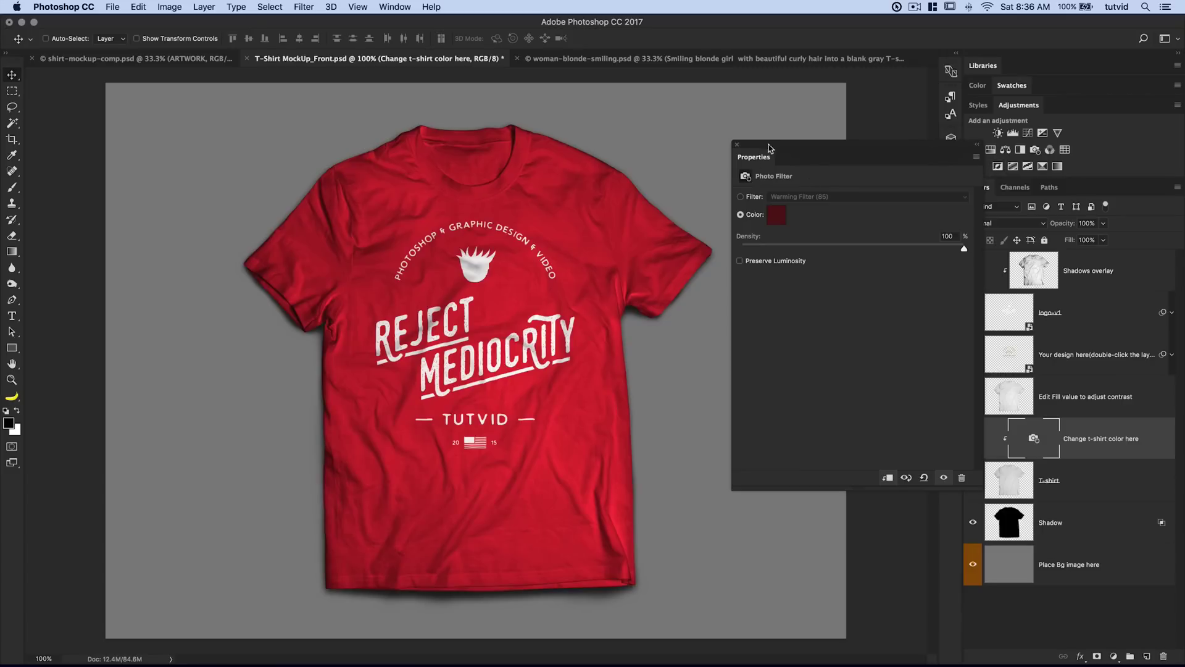
drag(769, 149, 715, 184)
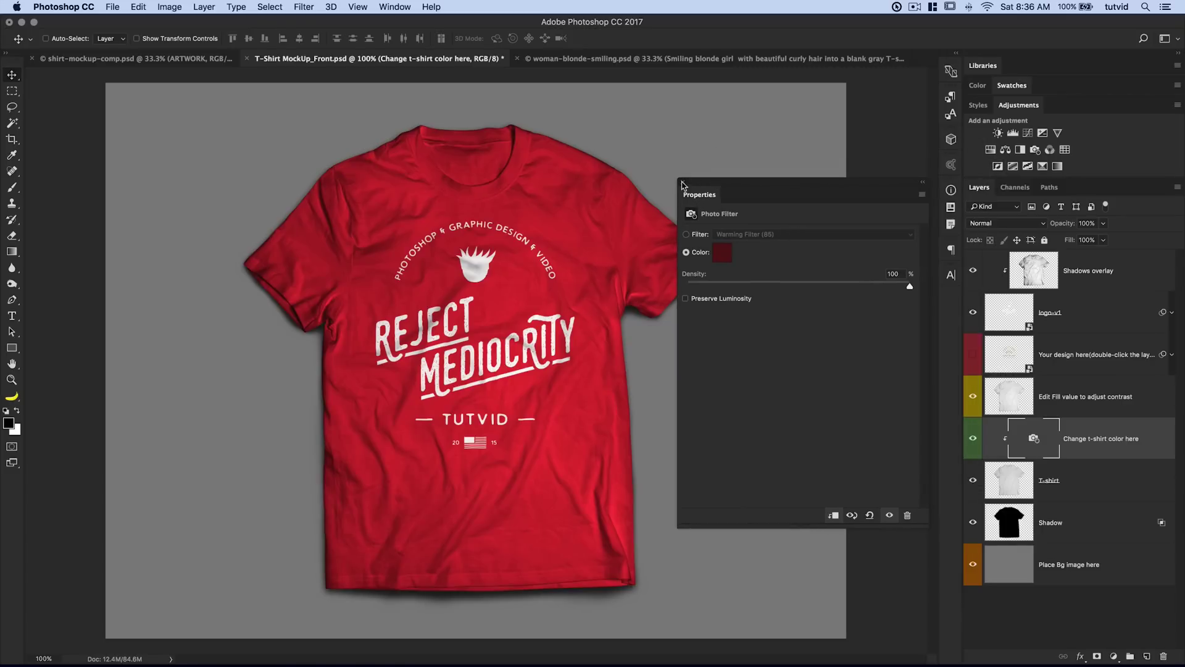
drag(696, 199, 947, 313)
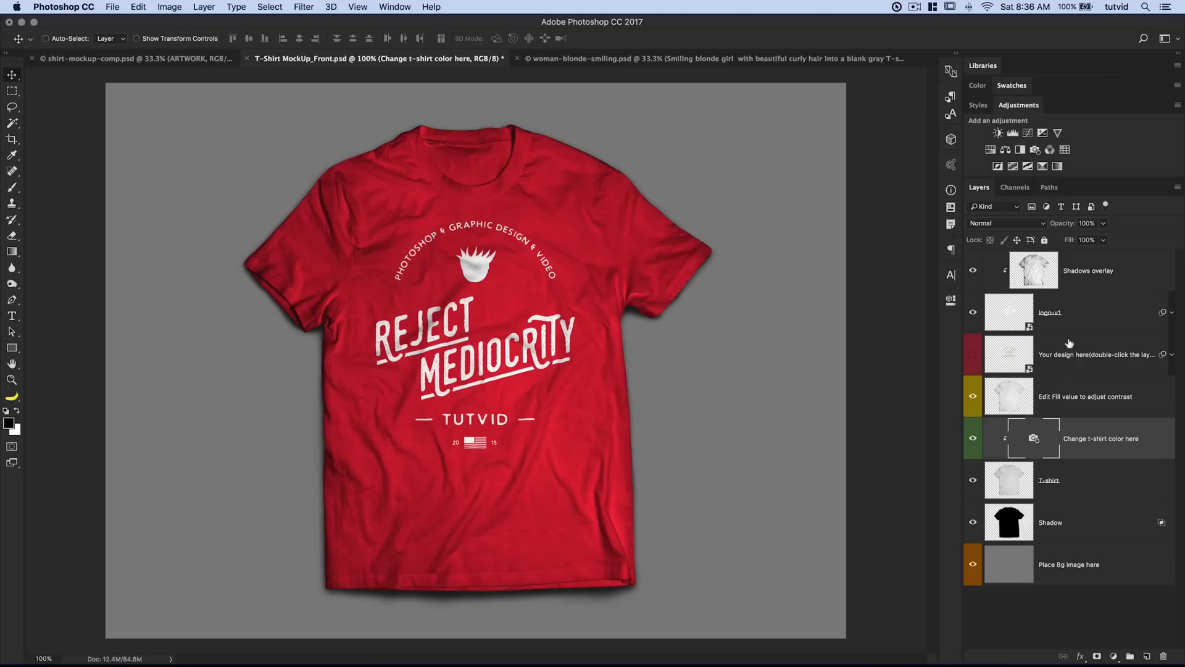
Rename the logo-v1 layer to graphics.
click(1066, 313)
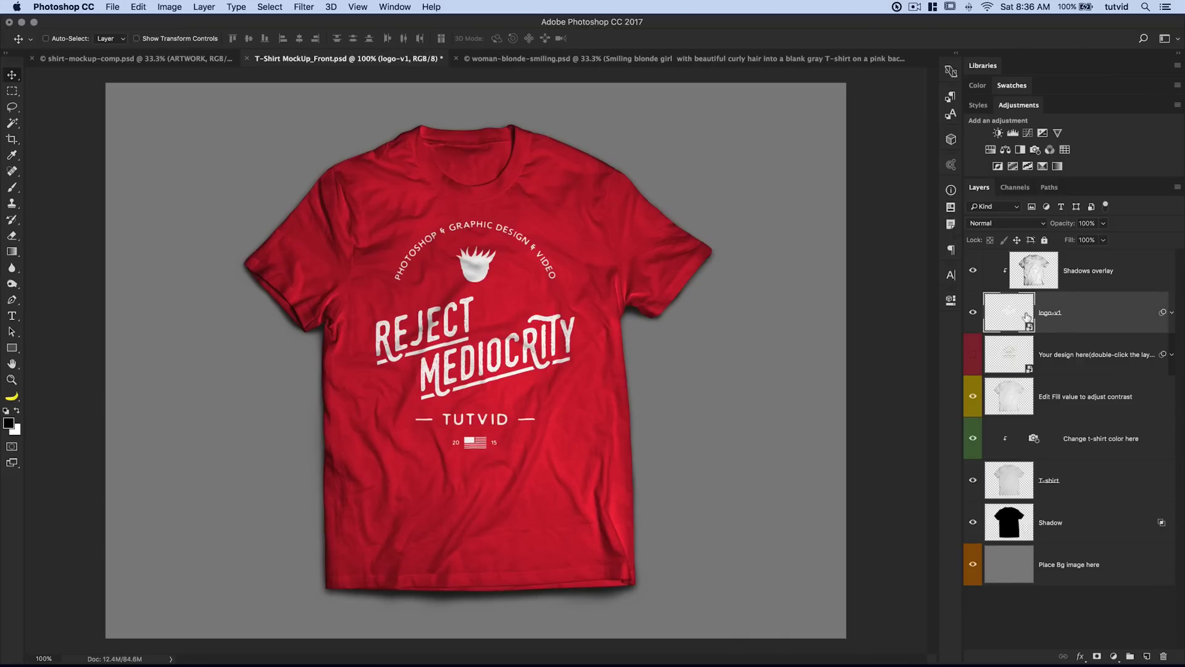
double_click(1049, 313)
text(graphics)
key(Return)
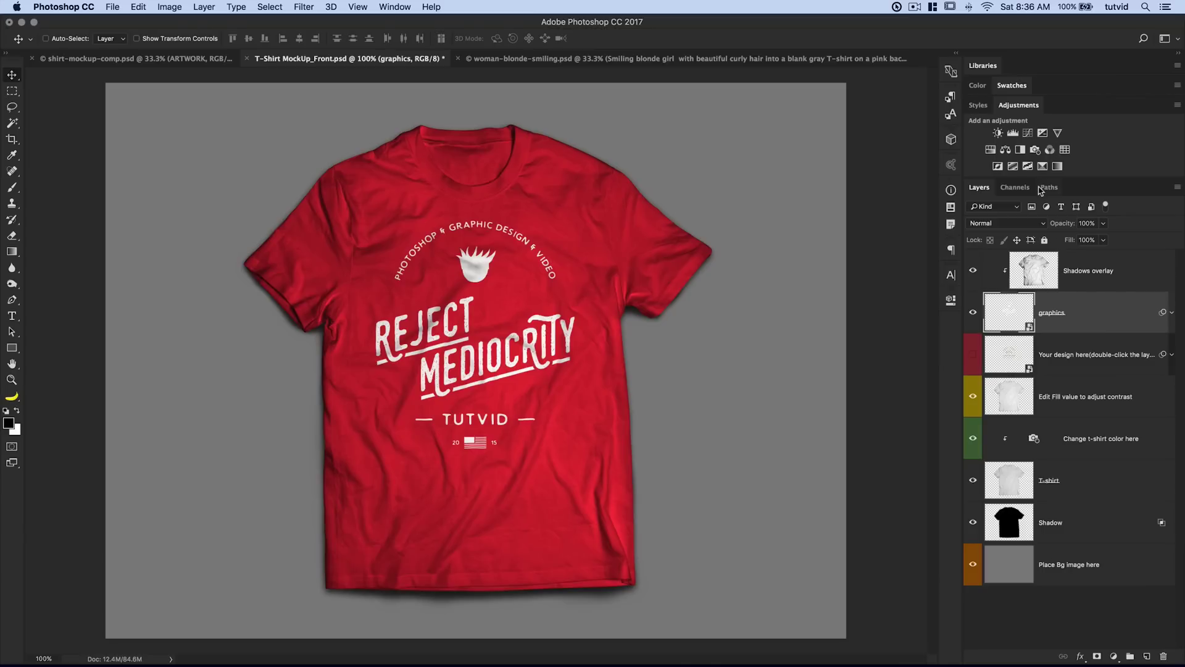
Tint the graphics gold with a colorized Hue/Saturation: hue 45, saturation 93, lightness -35.
click(990, 151)
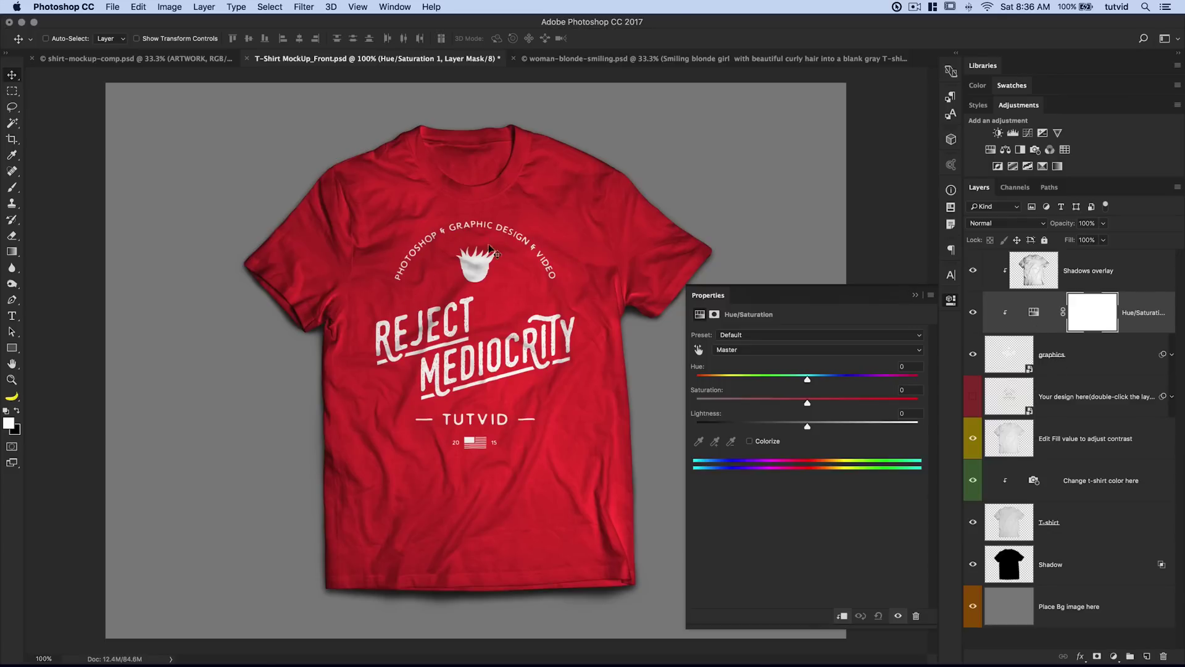
click(750, 441)
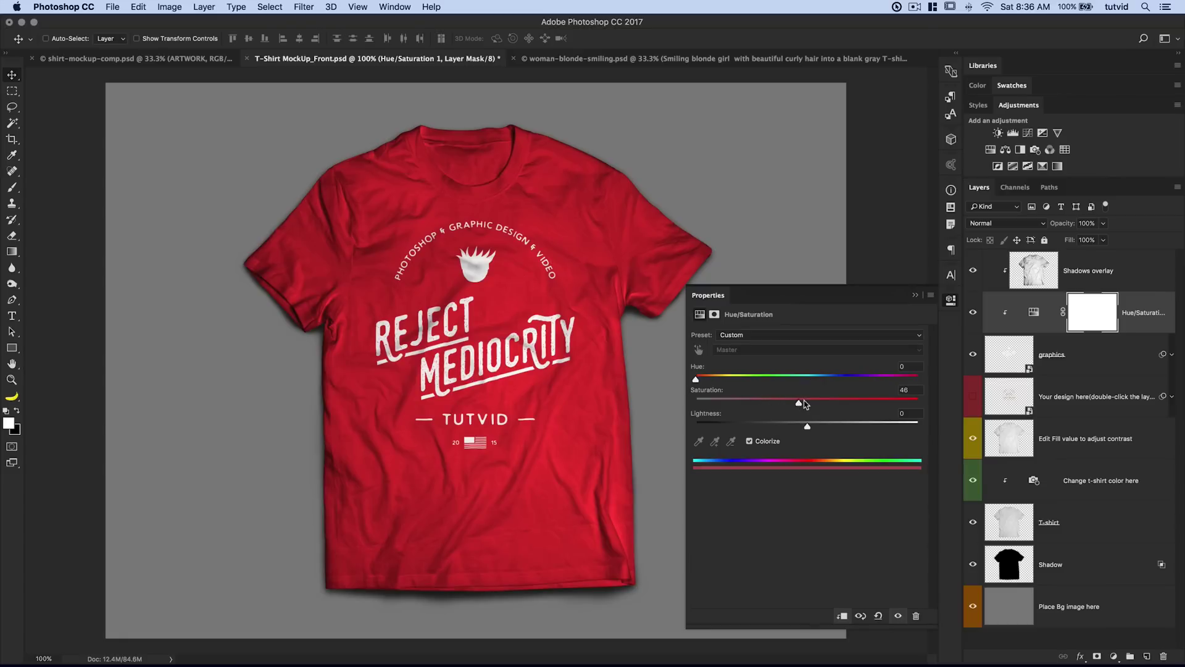
drag(804, 427, 773, 428)
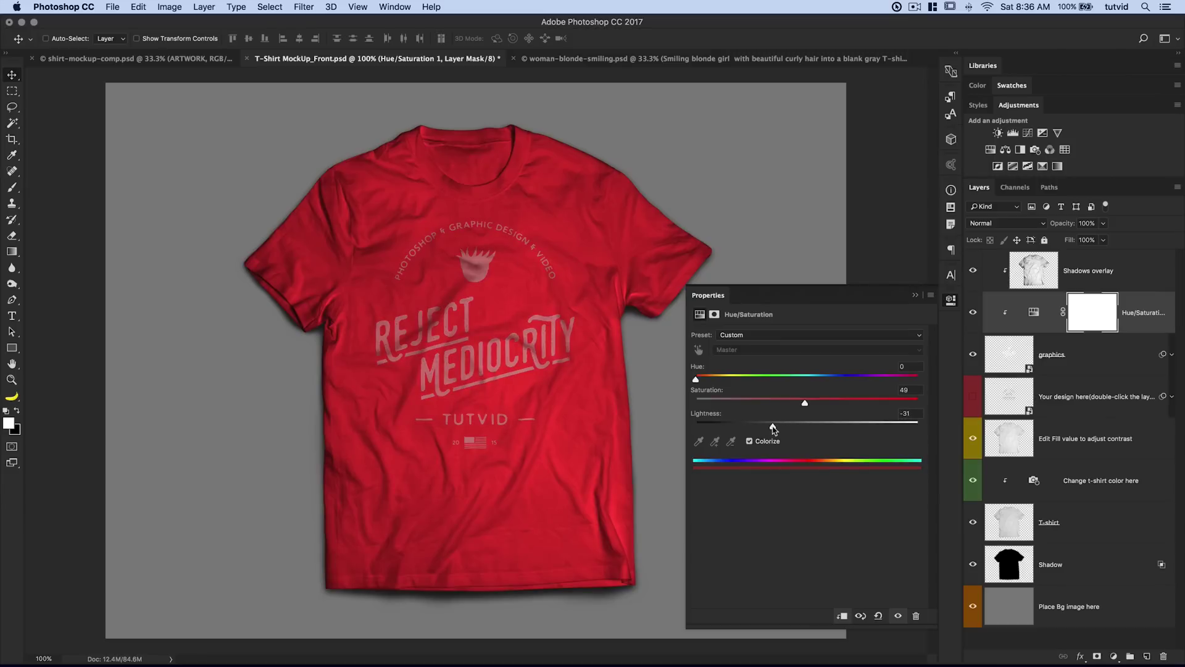
click(719, 378)
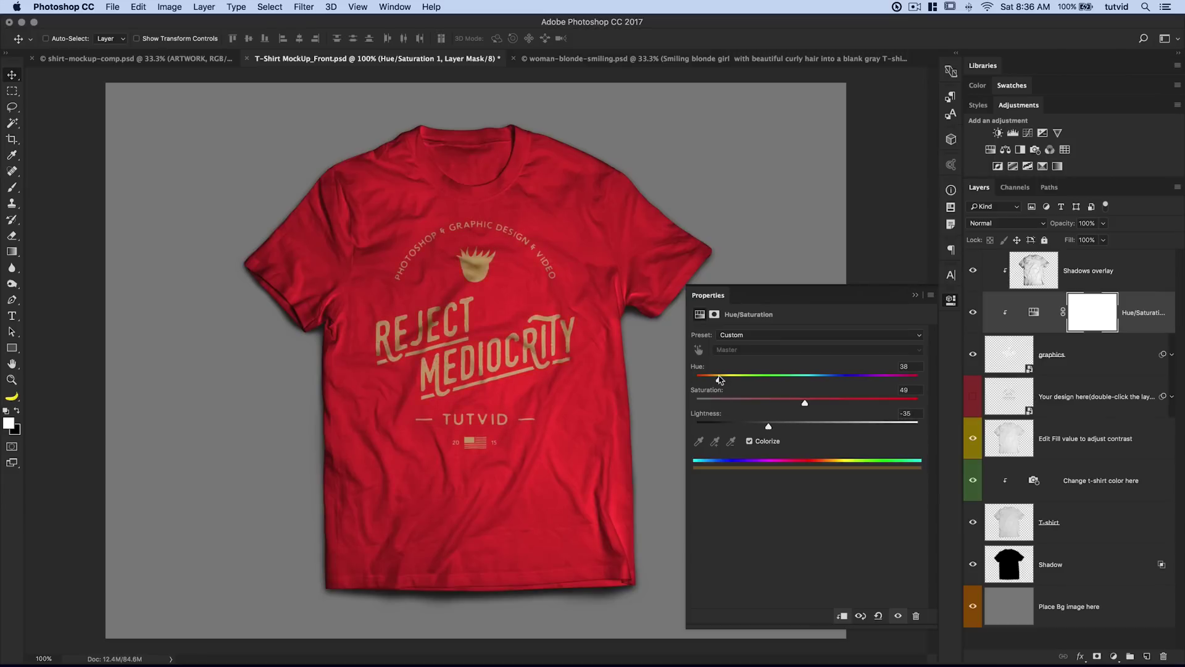
drag(804, 402, 911, 404)
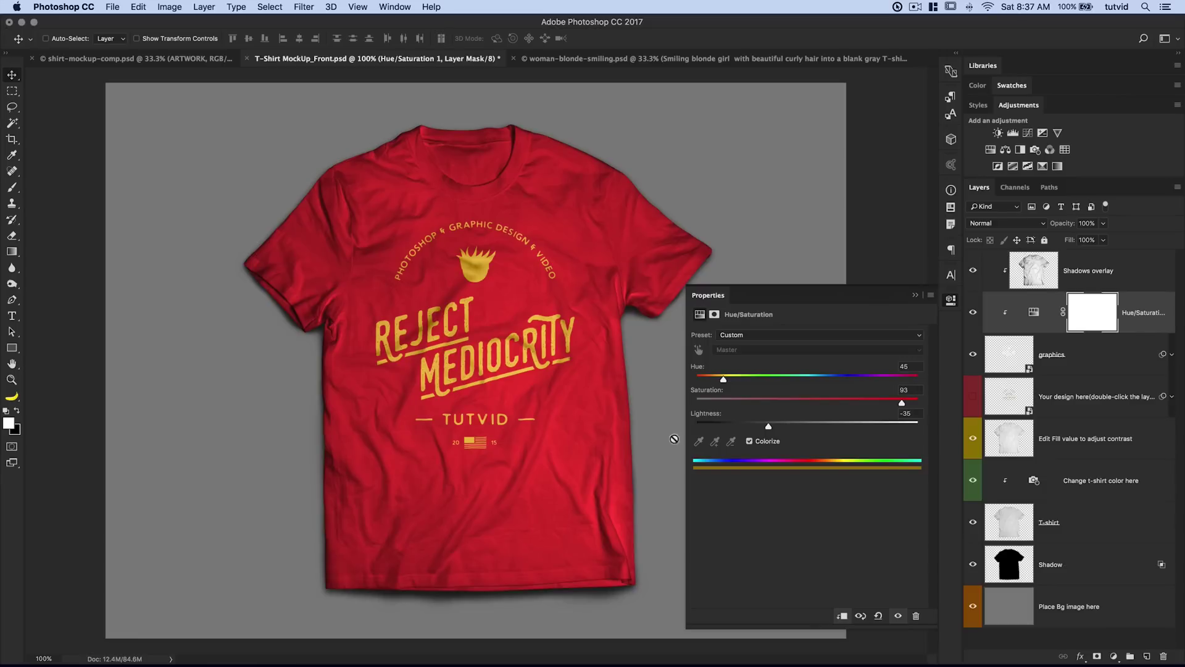
click(952, 300)
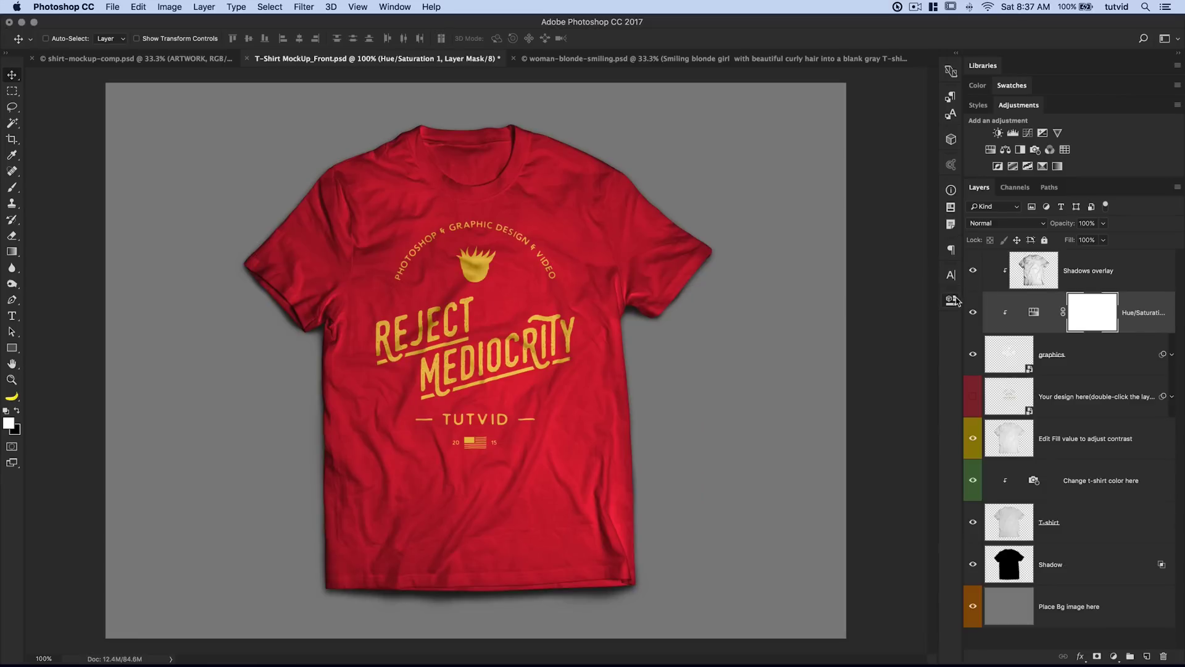
click(972, 312)
click(972, 313)
In shirt-mockup-comp.psd, delete the five effect layers from shadows to Photo Filter 1.
click(633, 59)
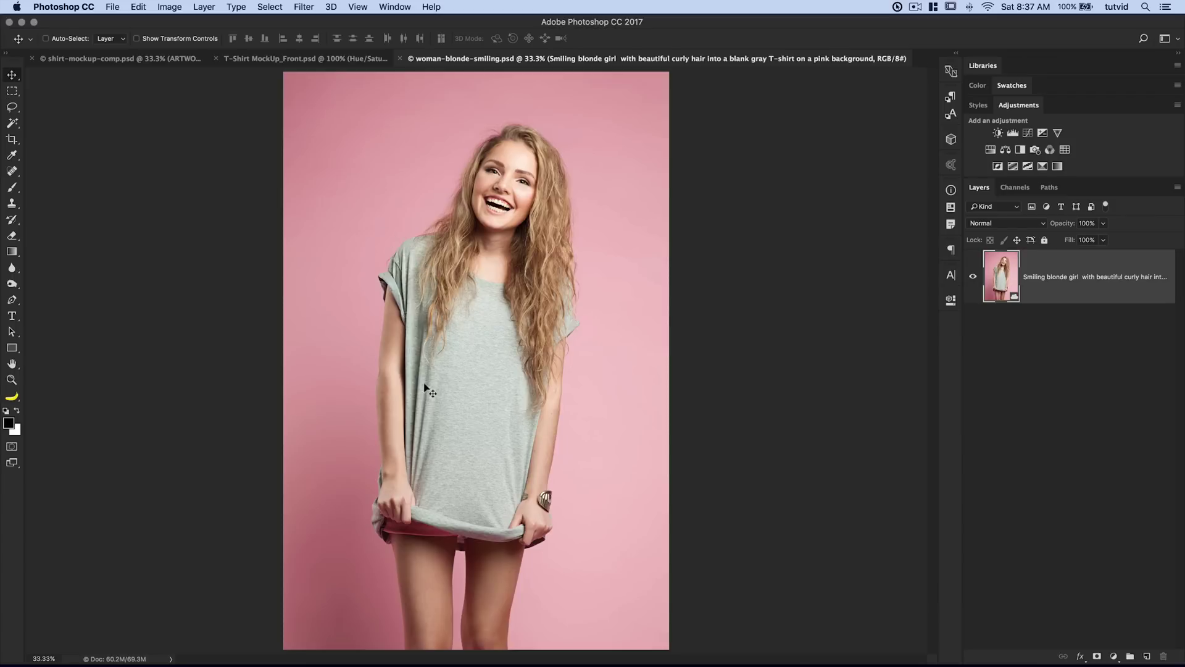
click(136, 58)
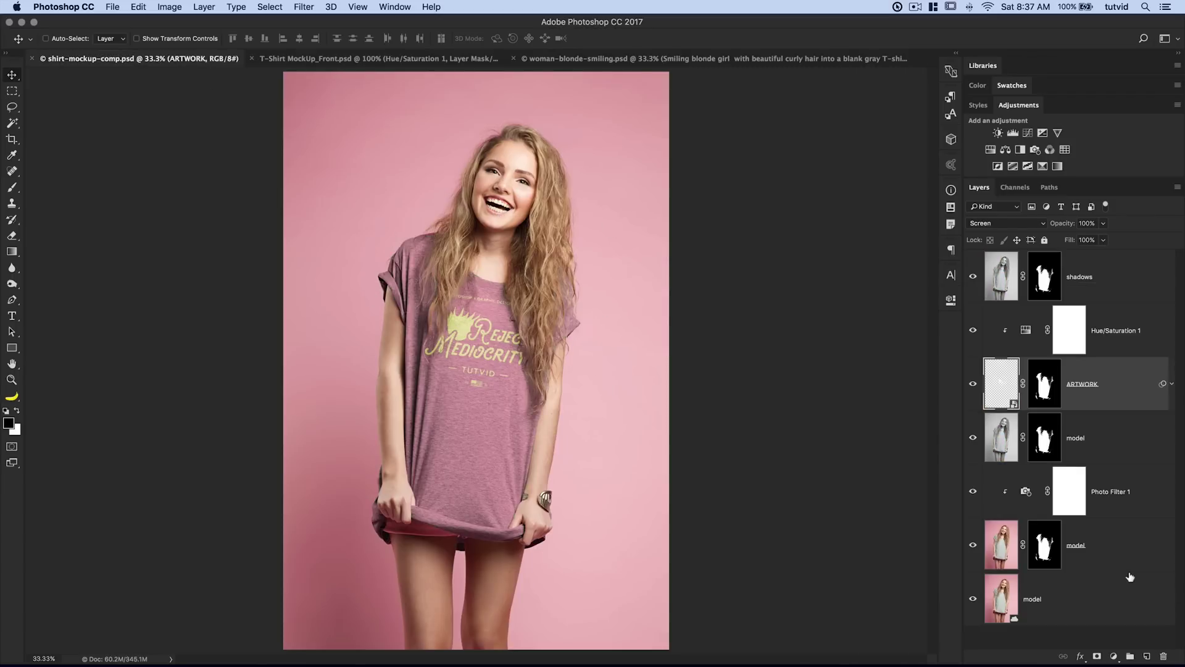
click(1123, 279)
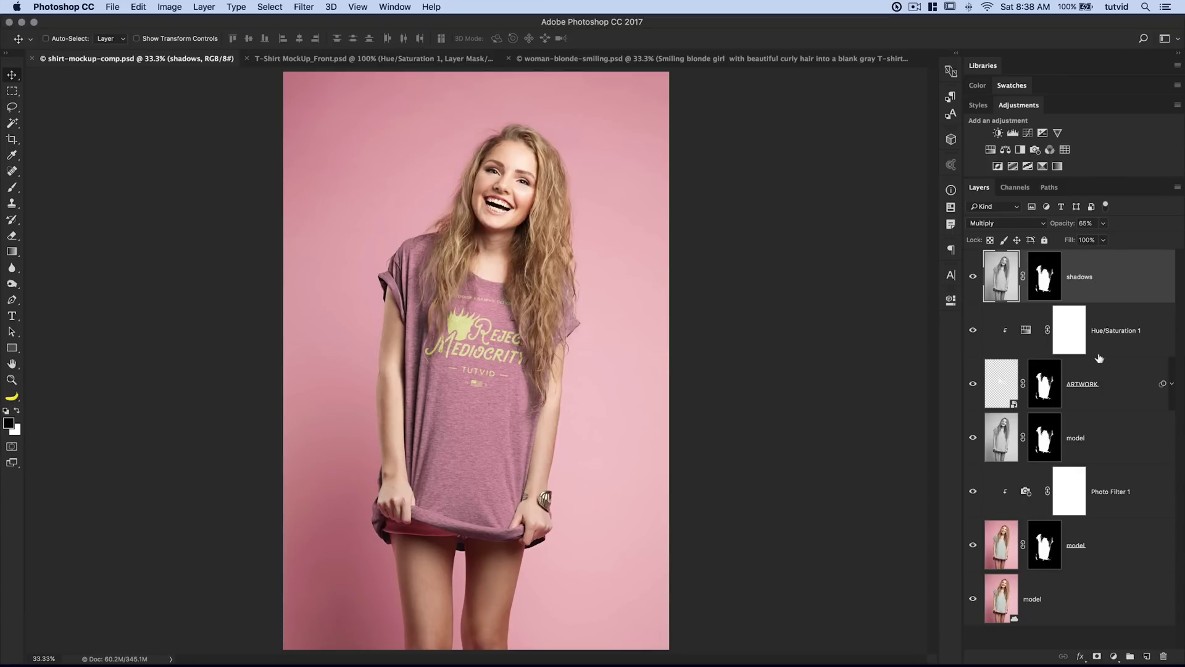
shift+click(1142, 488)
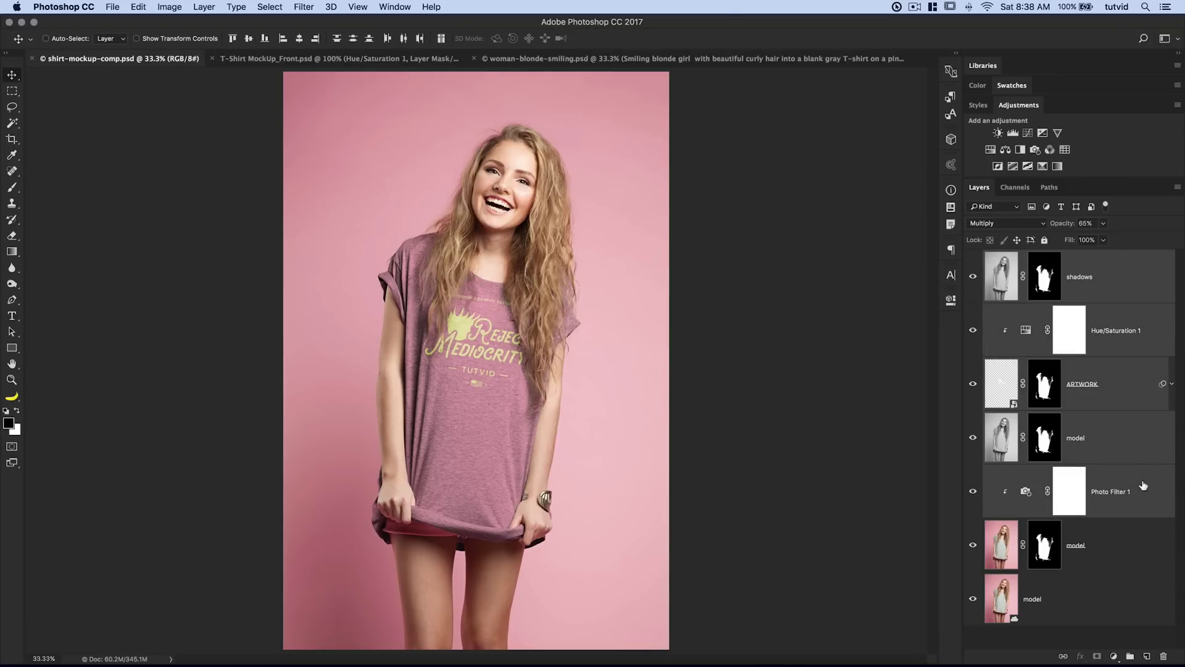
key(Delete)
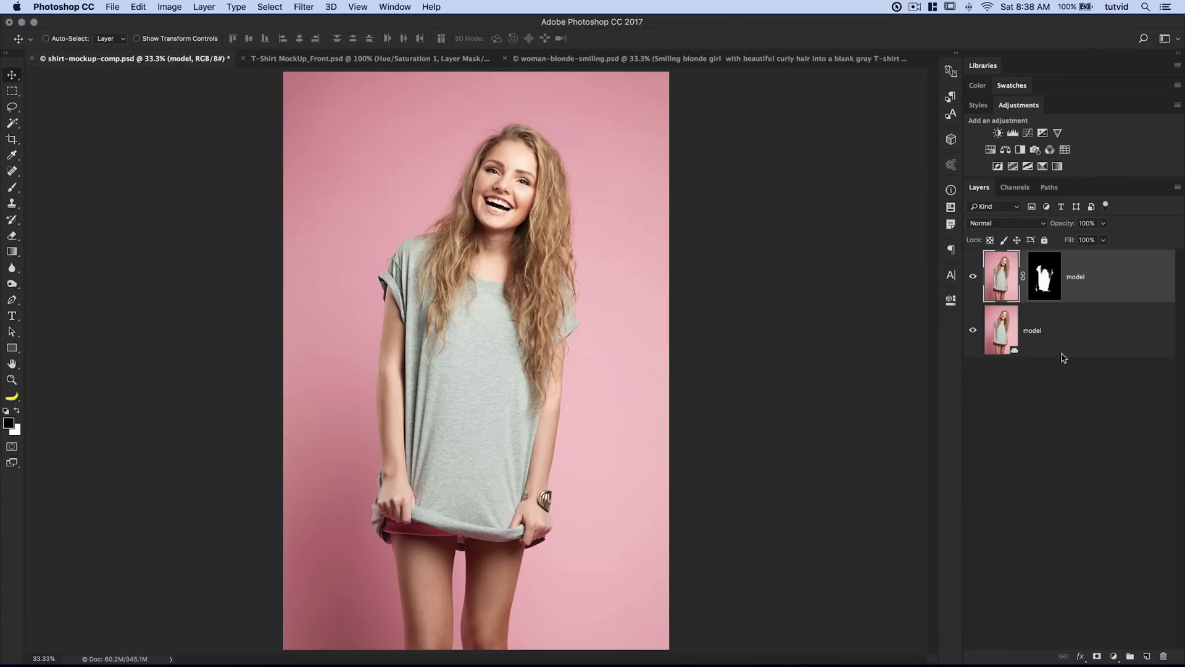
click(1000, 336)
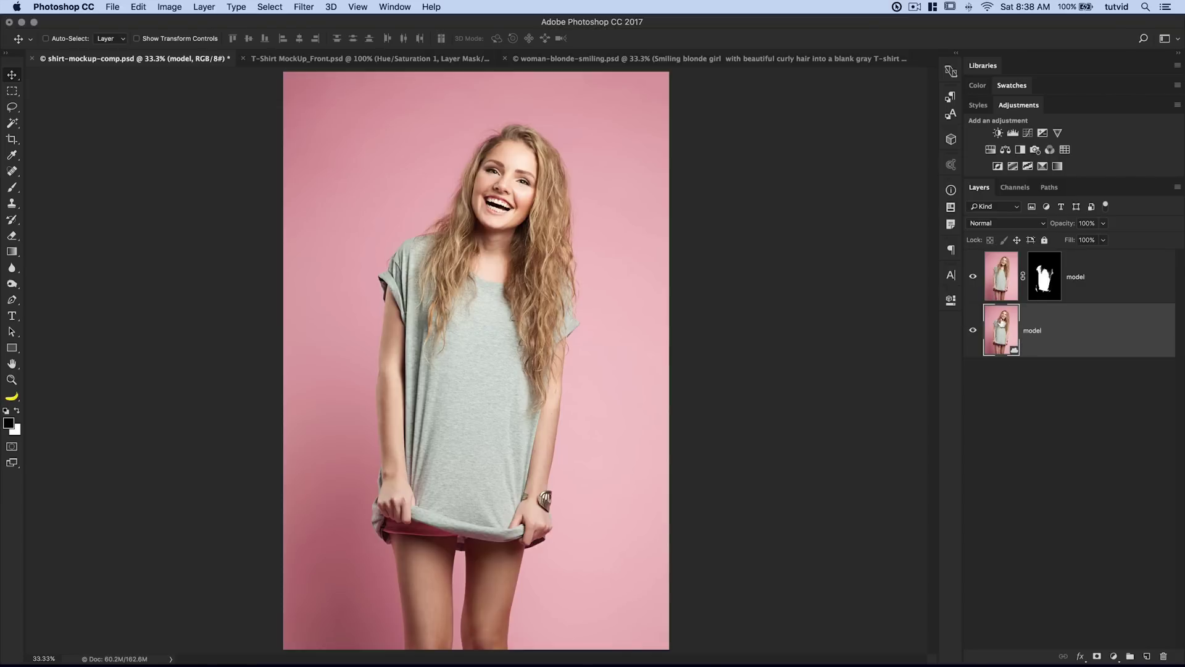
click(1046, 272)
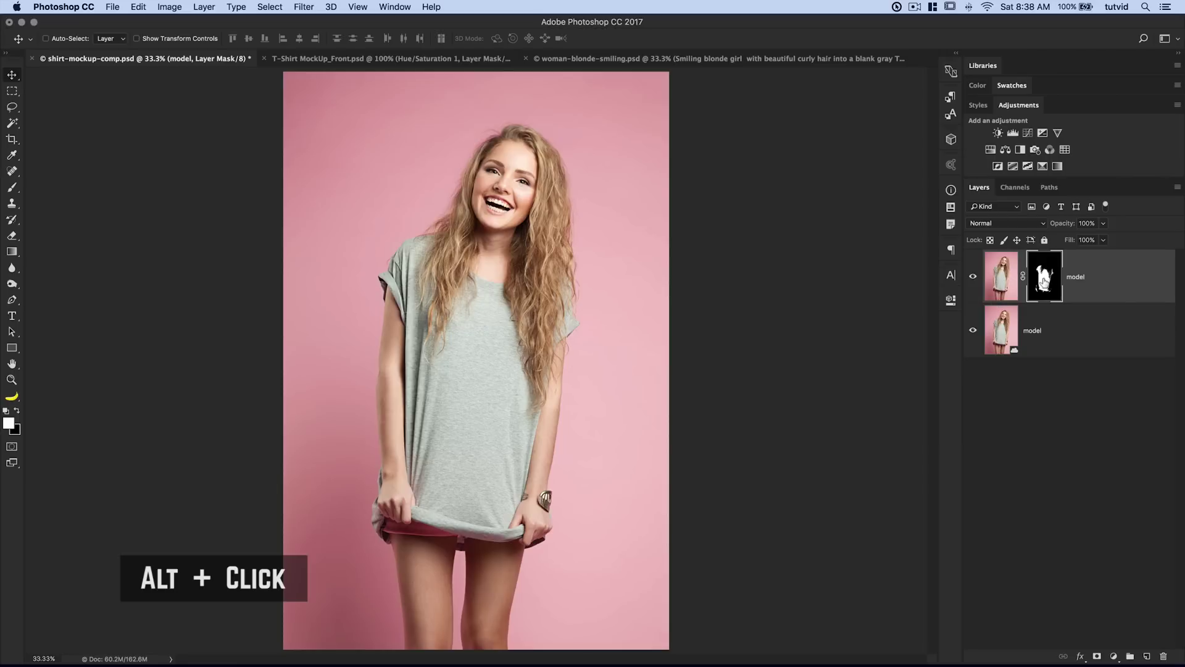
Preview the upper model layer's shirt mask alone, return to the colour photo, and choose Quick Selection.
alt+click(1043, 281)
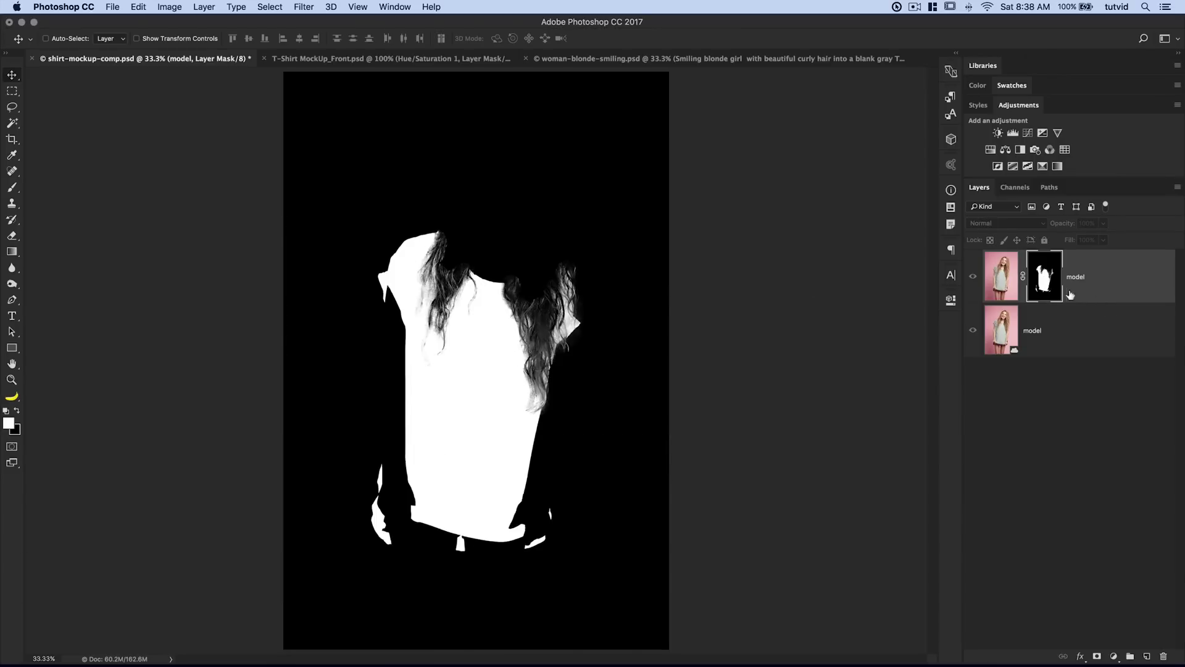
alt+click(1044, 281)
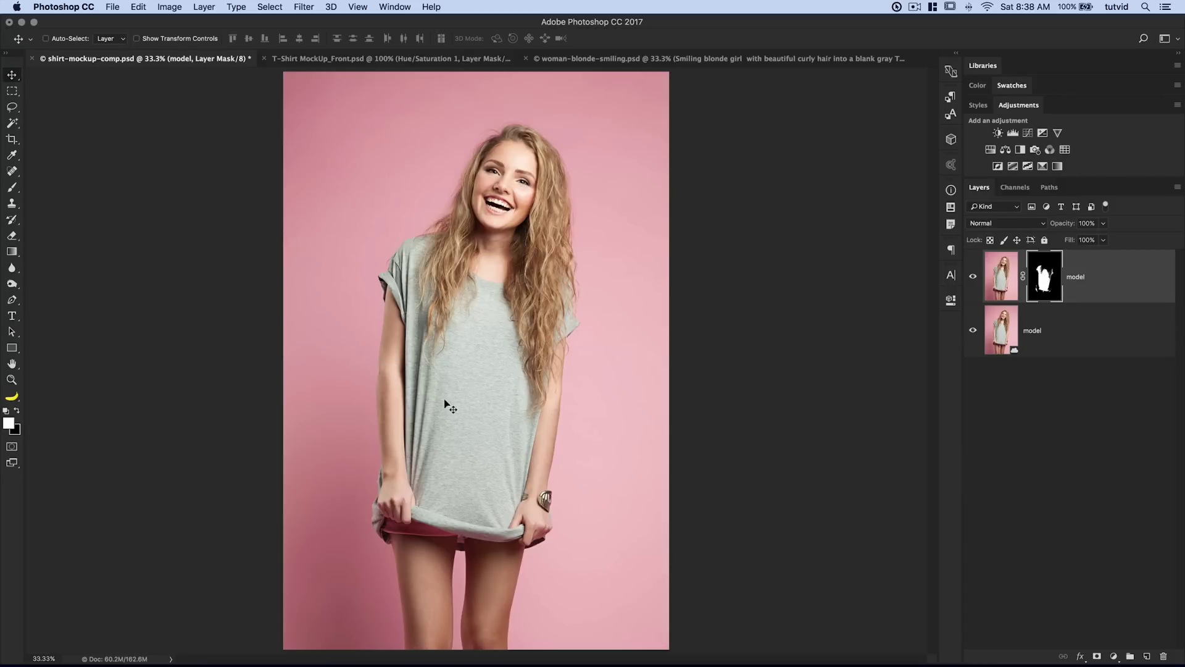
drag(12, 122, 57, 126)
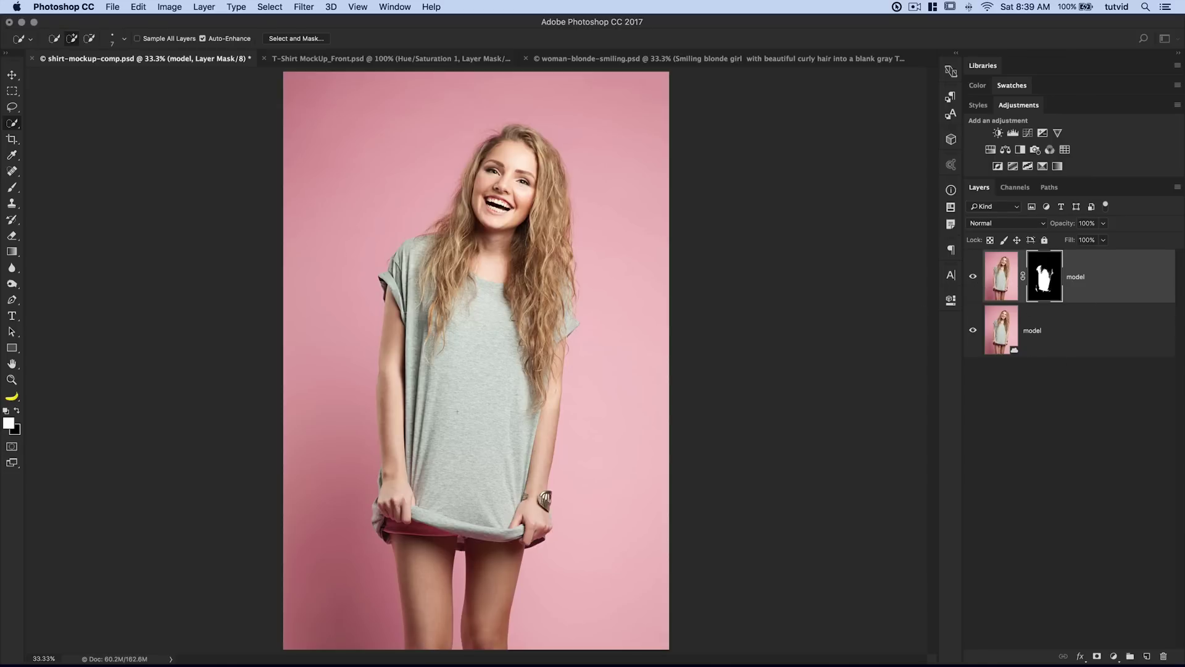
Hide the masked top model layer and add a Gradient Map above the bottom model layer.
click(973, 277)
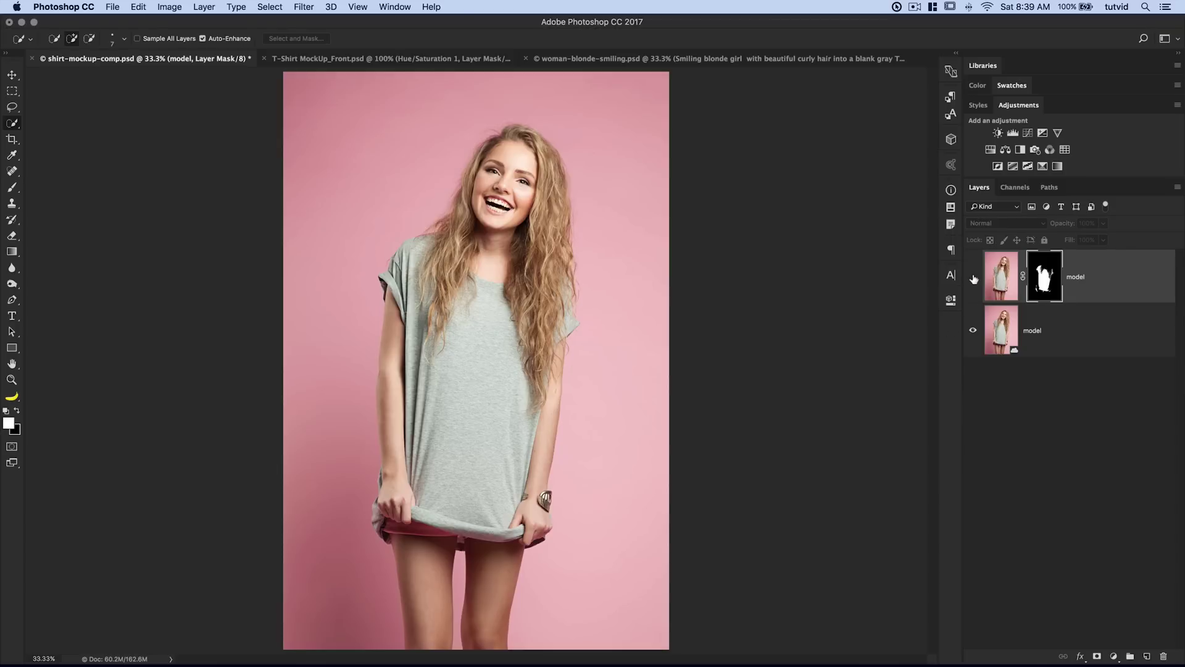
click(1098, 334)
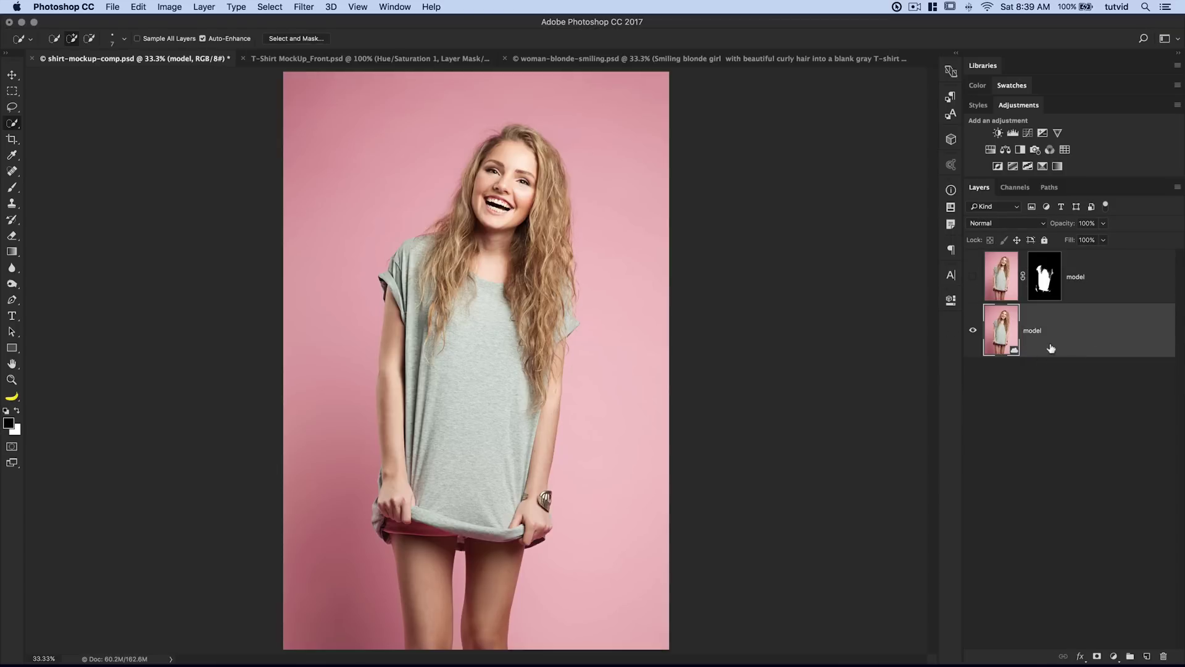
click(1057, 167)
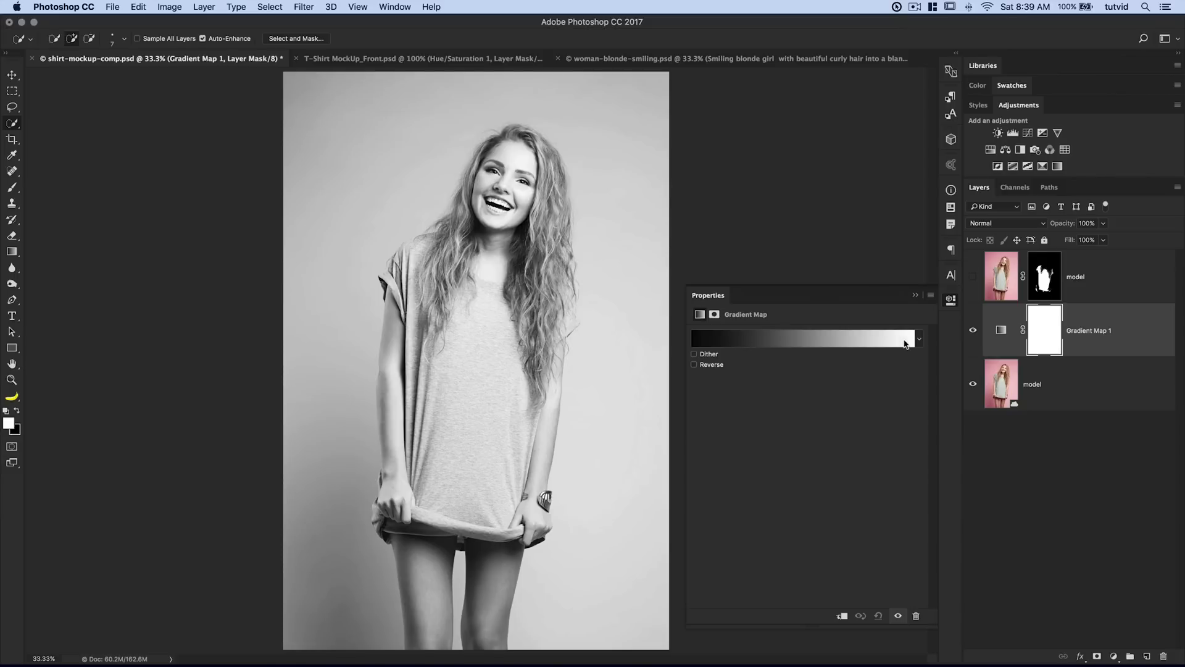
click(951, 300)
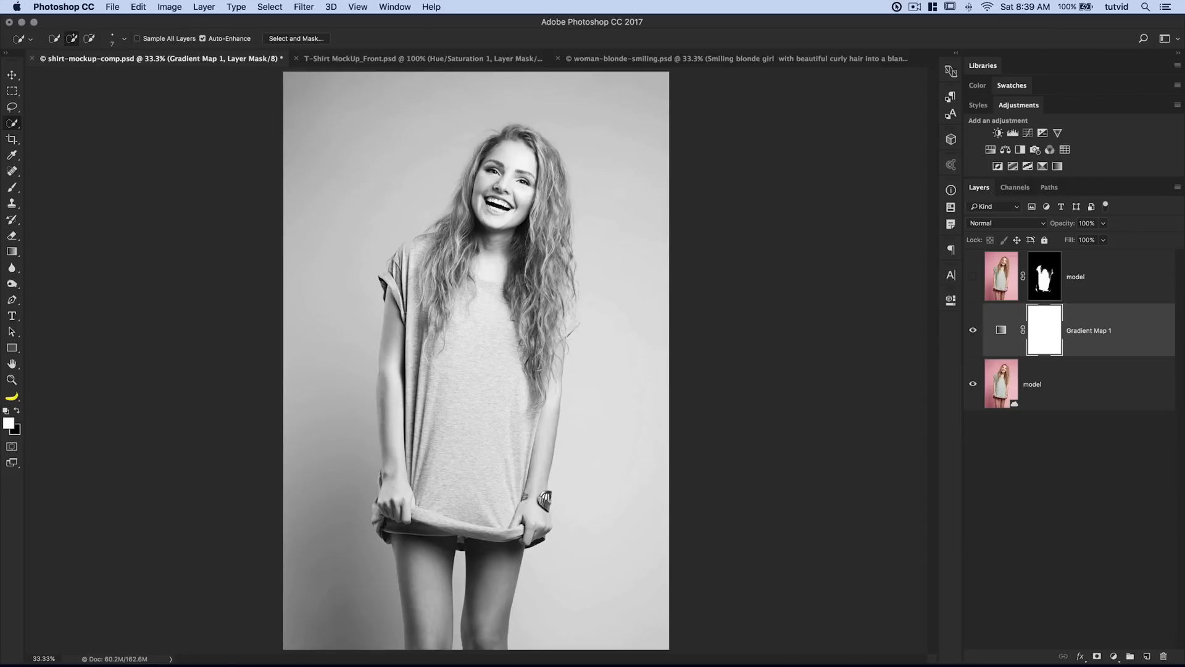
Edit the Gradient Map, moving its black stop inward to 12%.
double_click(1000, 330)
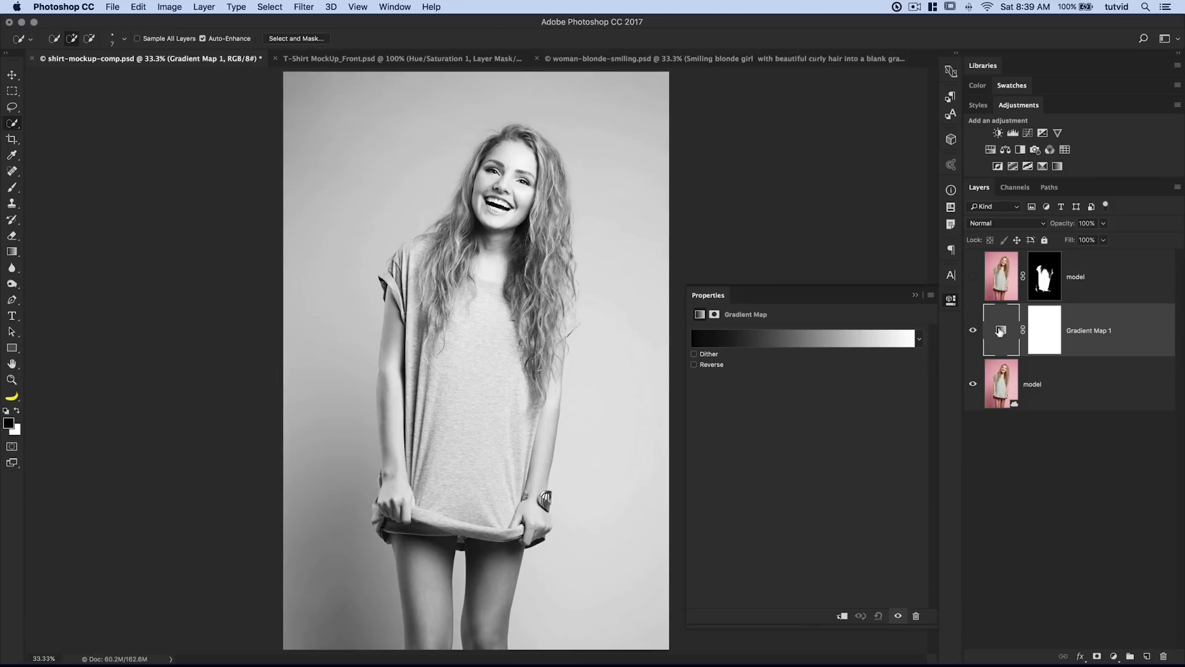
click(781, 340)
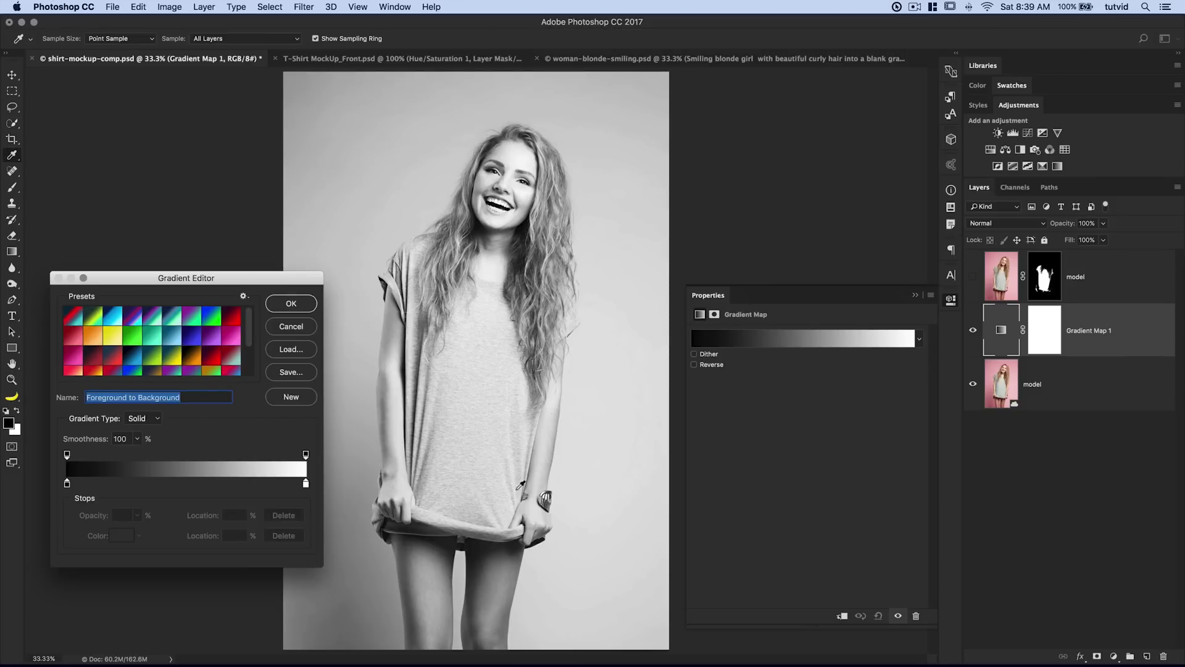
drag(67, 484, 108, 491)
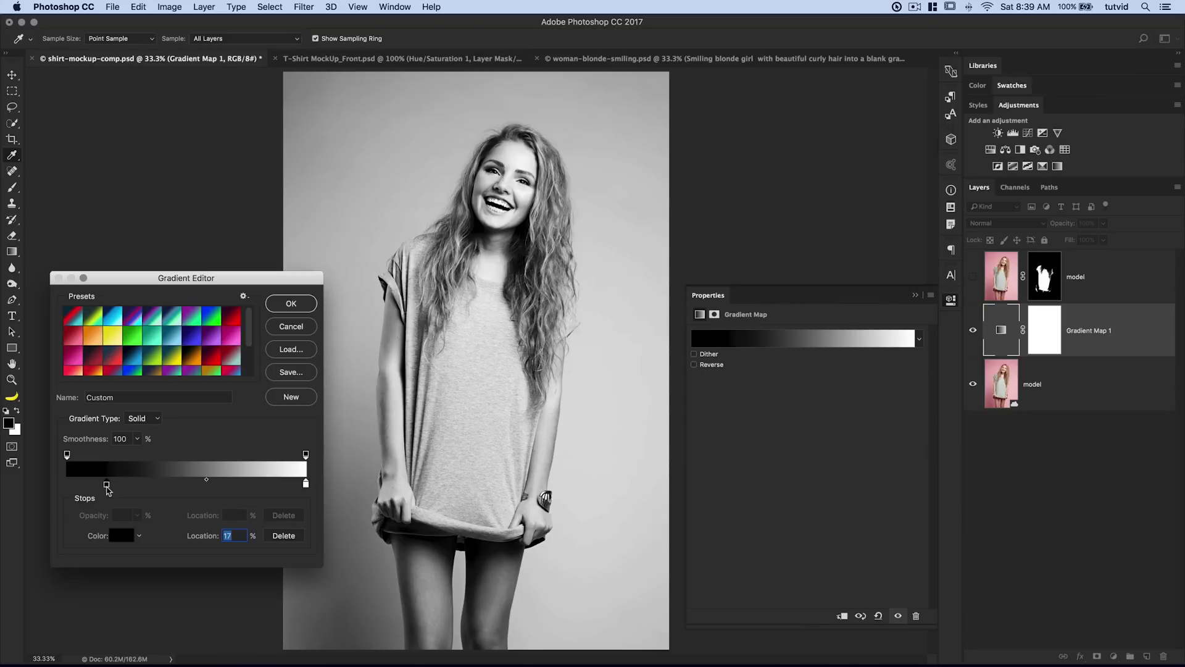
click(304, 305)
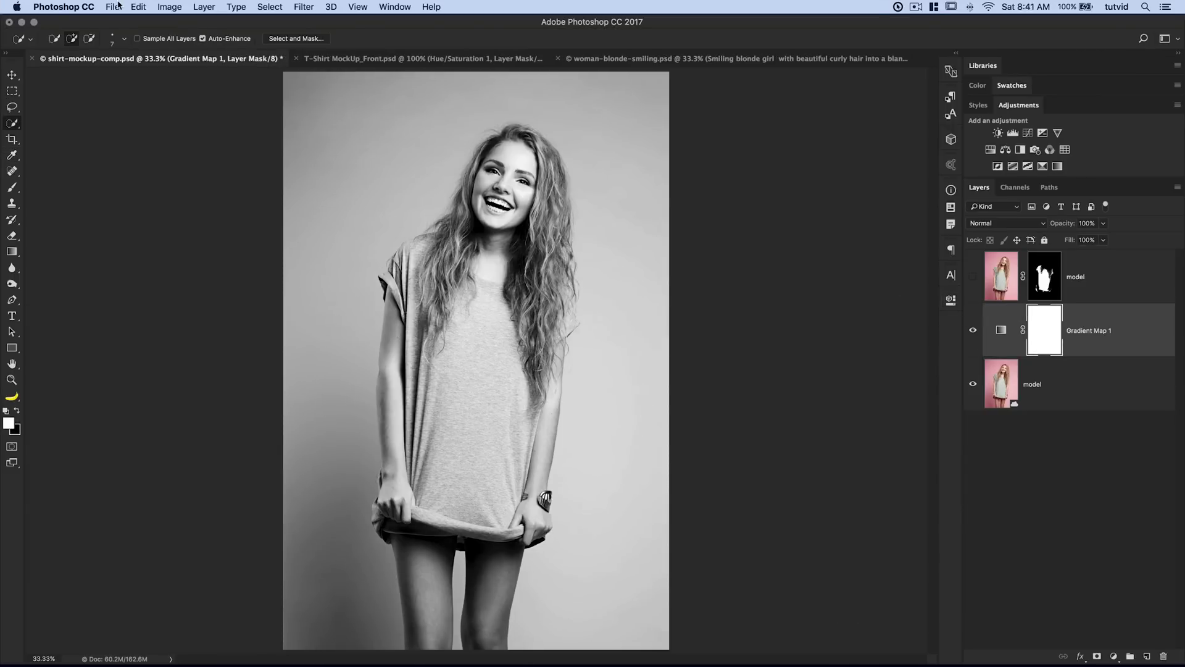
Save the black-and-white document to the Desktop as displacementMap.psd in Photoshop format.
click(113, 7)
click(174, 124)
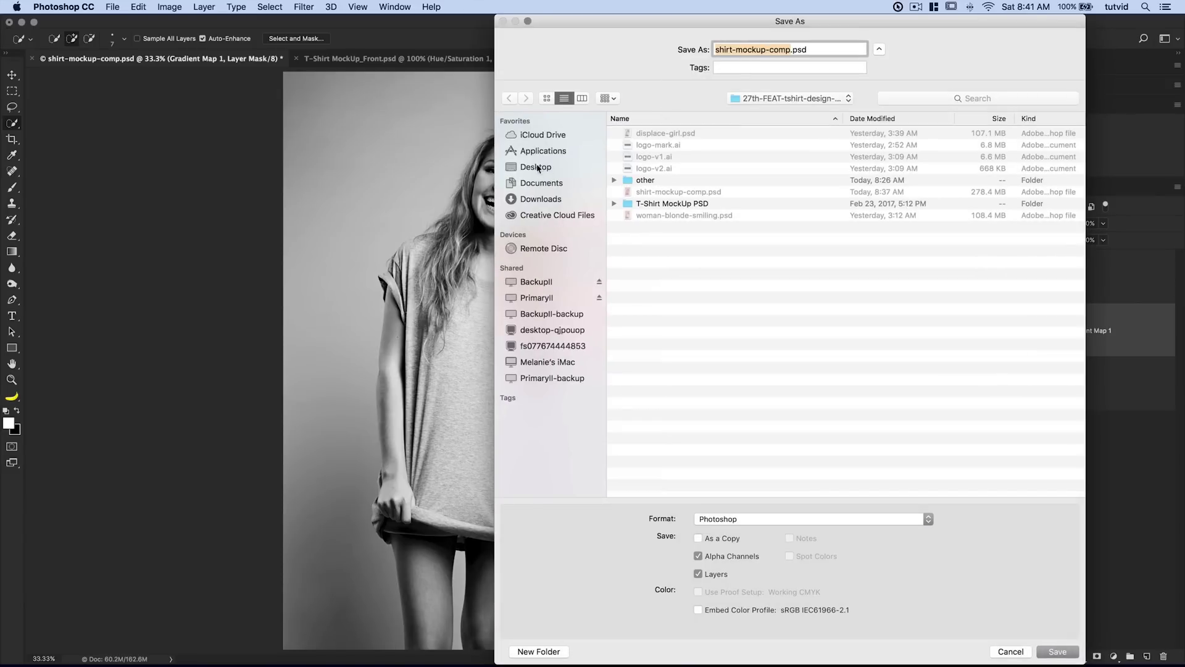
click(538, 168)
text(displacement)
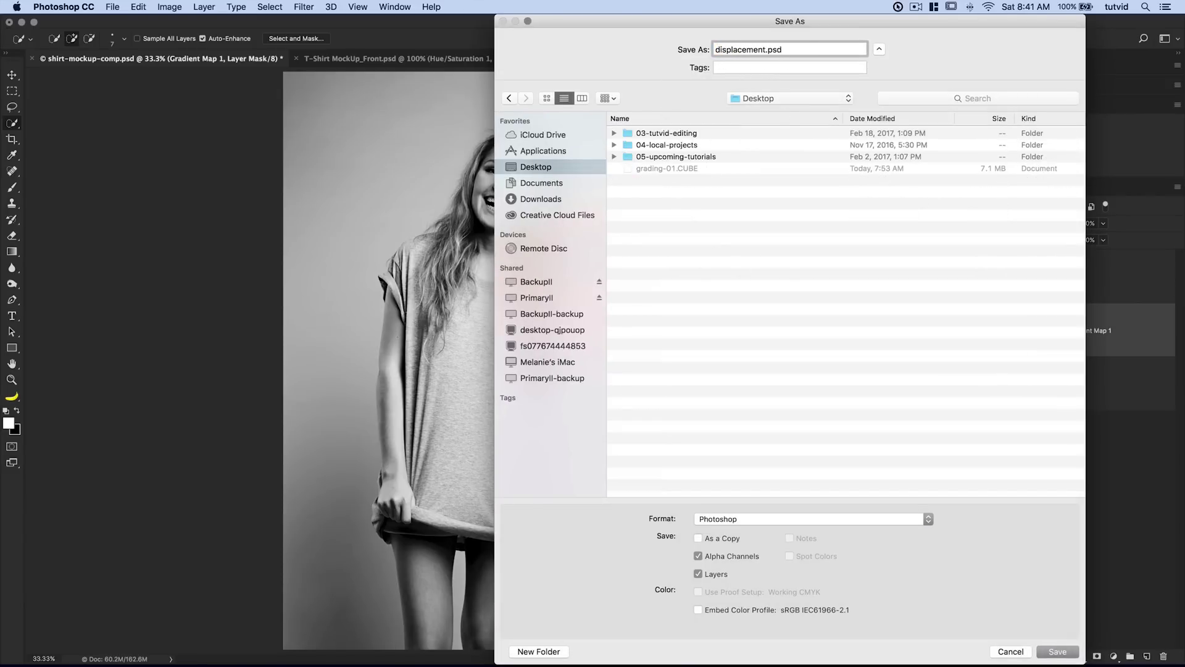
text(Map)
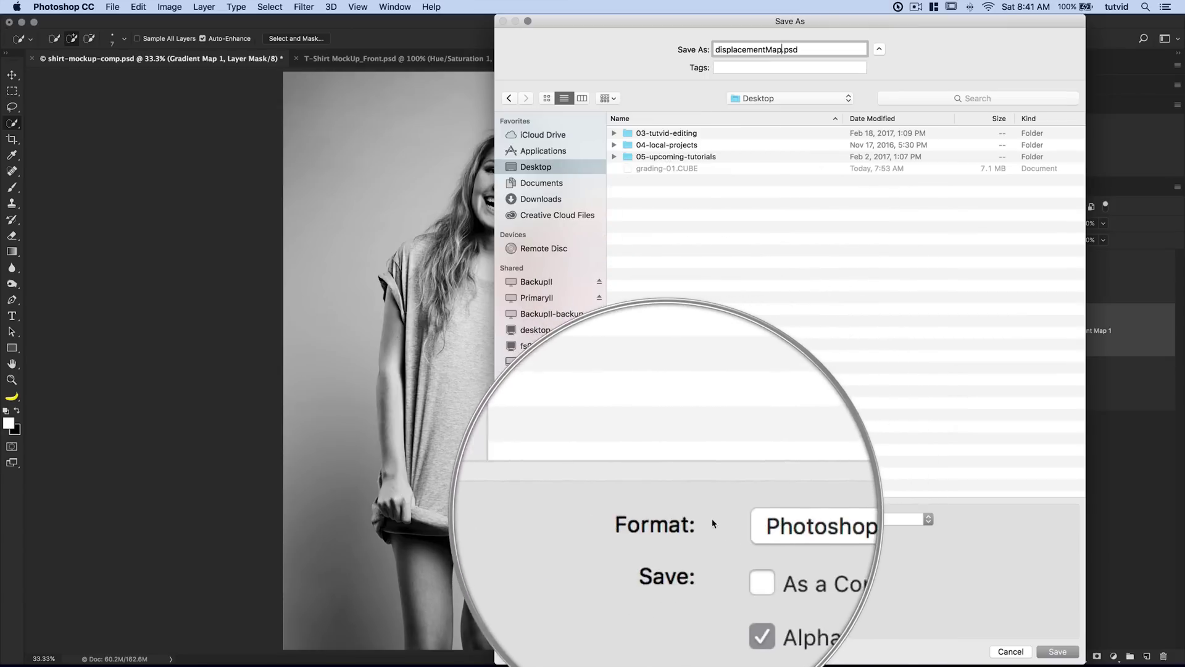
click(1067, 652)
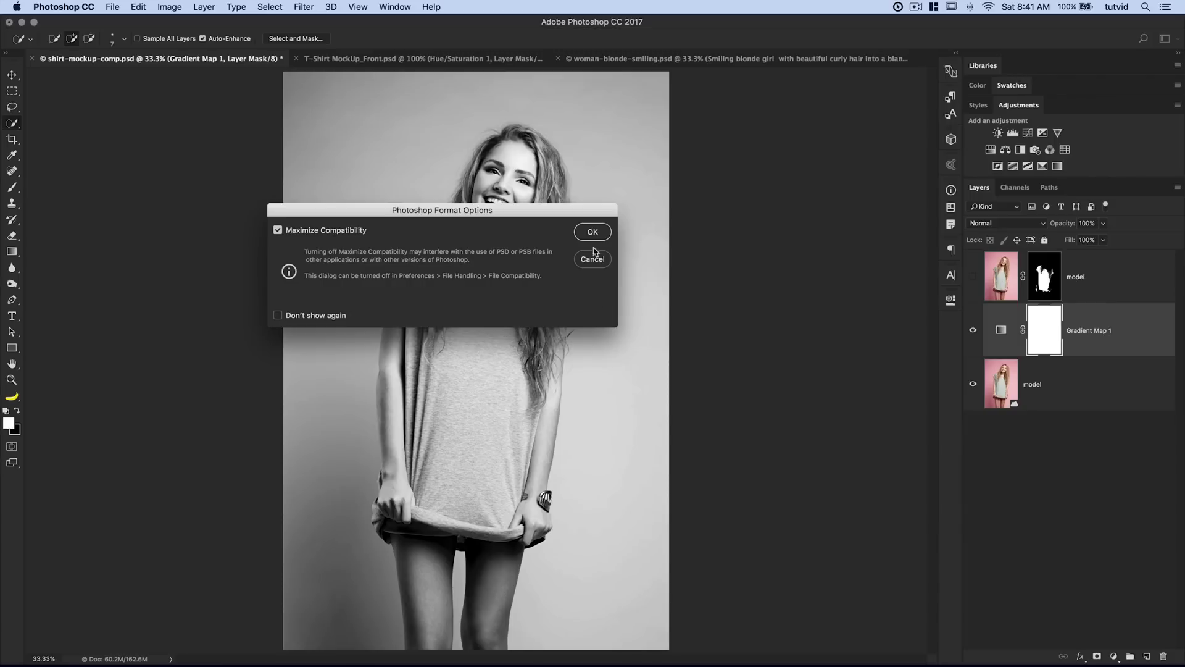
click(594, 230)
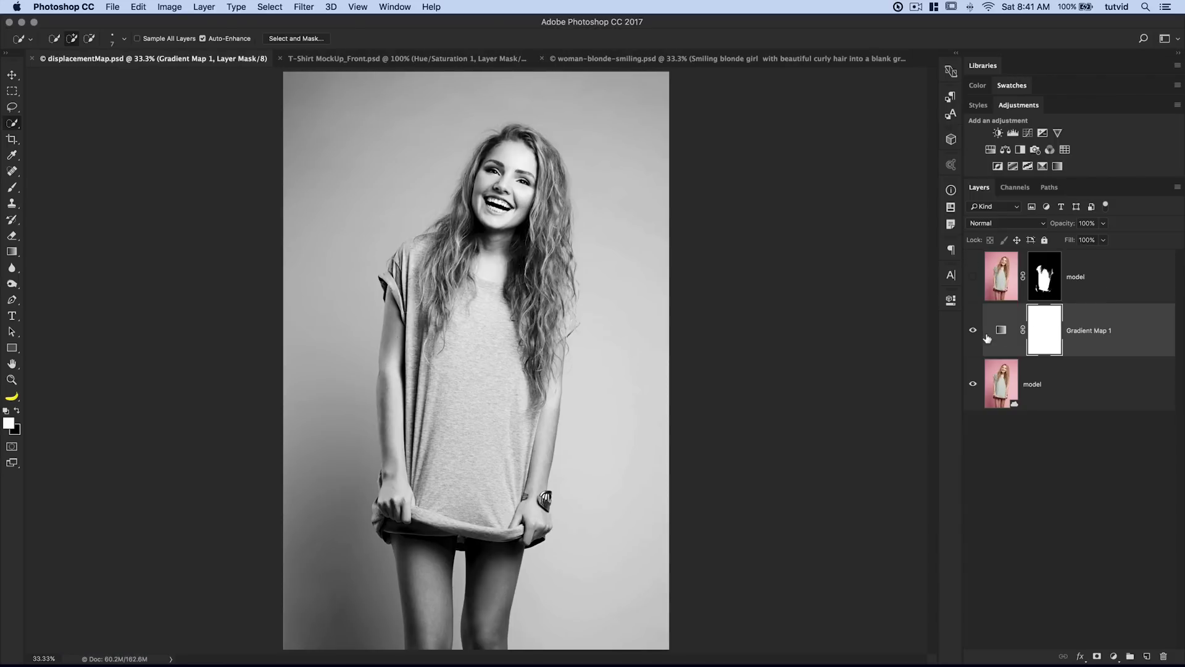
Delete Gradient Map 1, show the top model layer, and add a Photo Filter clipped to it.
drag(1087, 335, 1164, 656)
click(972, 277)
click(1110, 289)
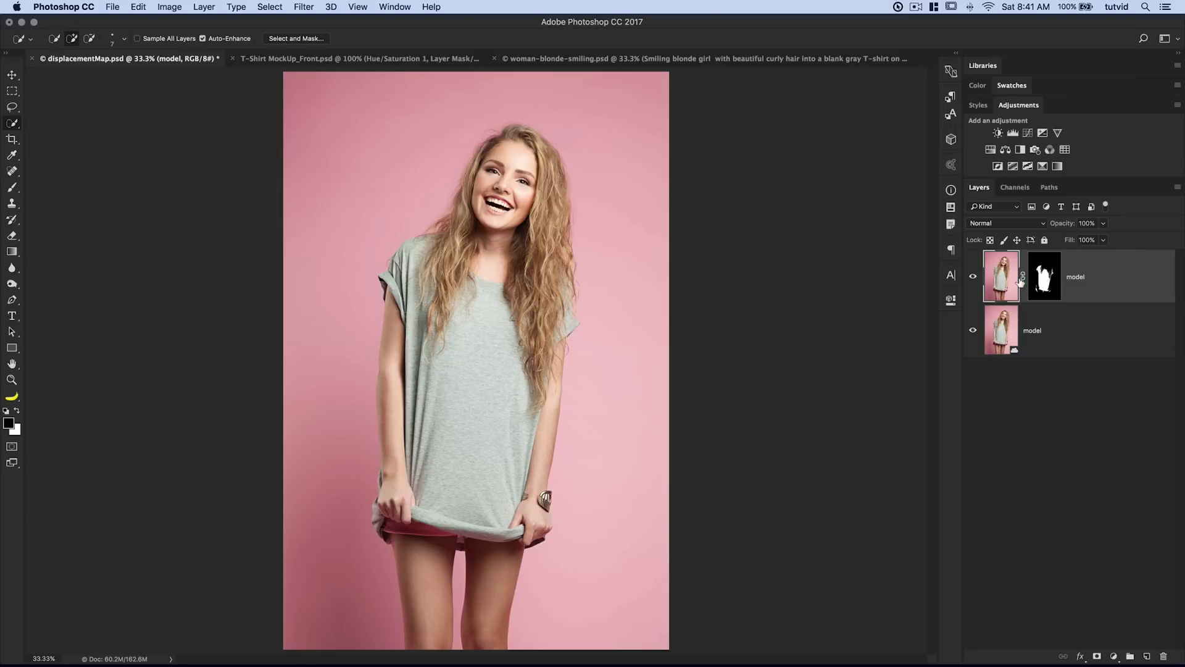
click(1035, 150)
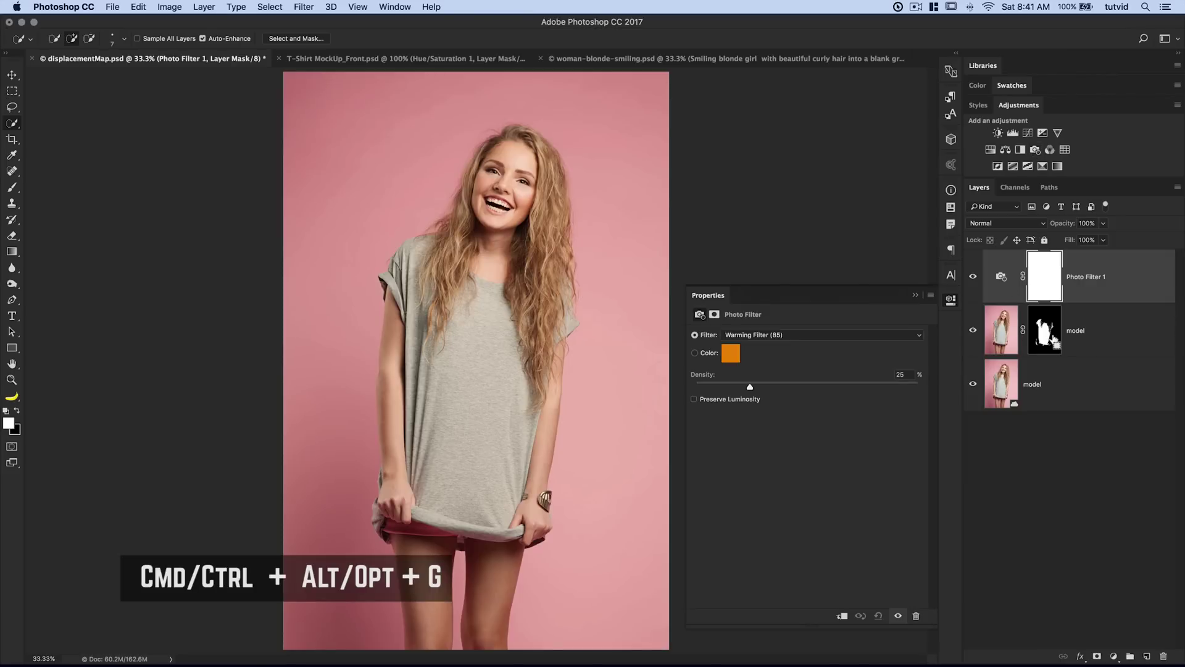
key(super+alt+g)
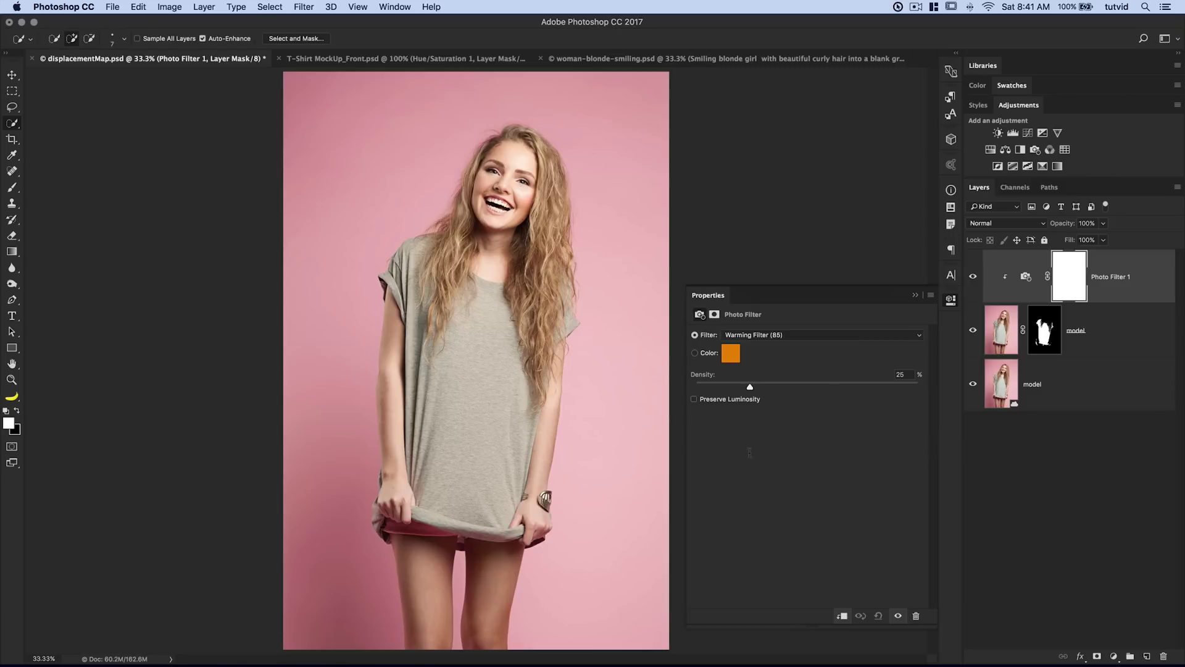
Raise the Photo Filter density to 100%, comparing with Preserve Luminosity on and off.
click(710, 399)
click(709, 400)
click(710, 399)
click(709, 400)
drag(751, 388, 929, 379)
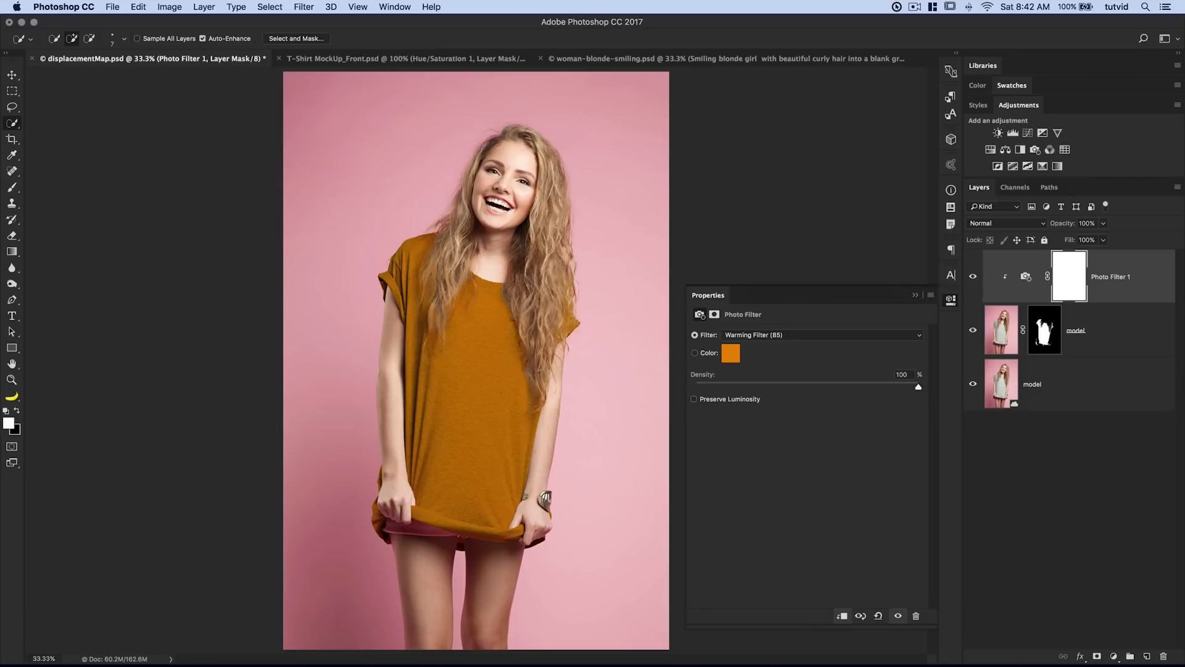
Set the Photo Filter to a custom deep pink colour, #d05a94.
click(705, 355)
click(732, 356)
click(856, 215)
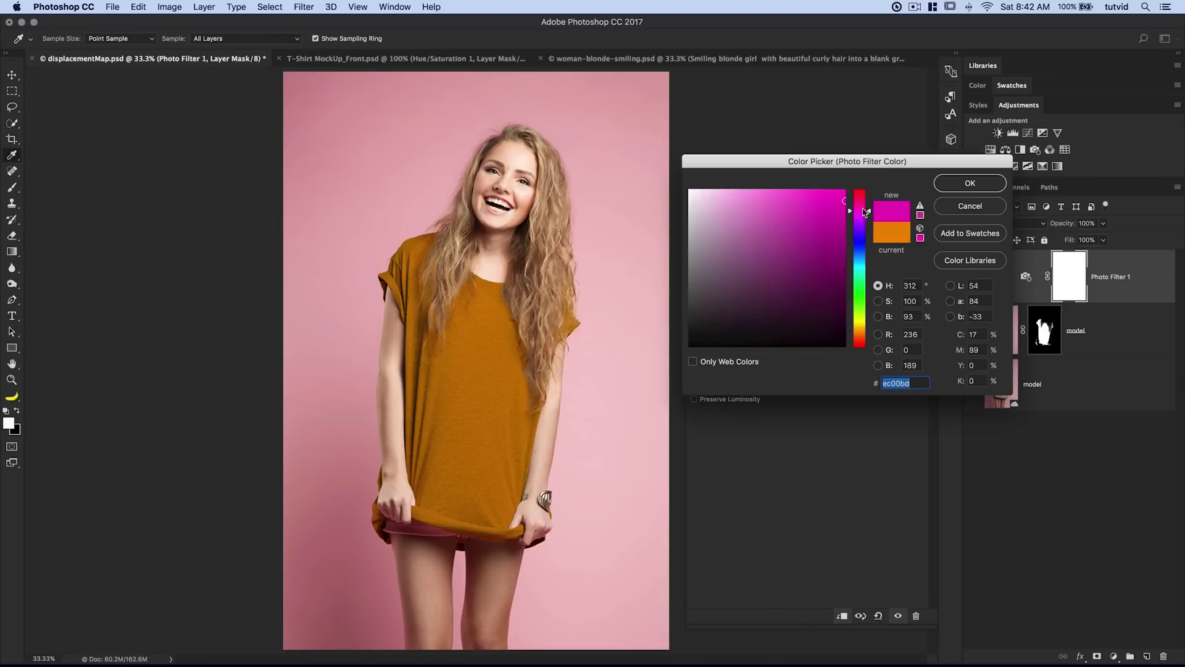
click(780, 223)
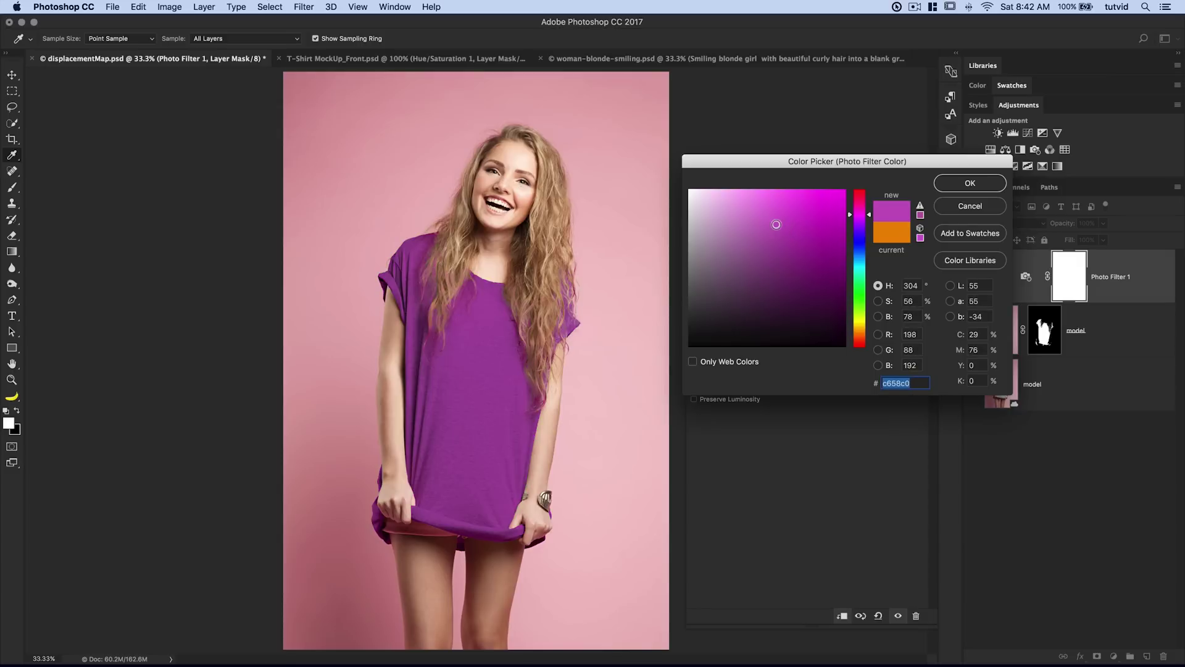
click(973, 186)
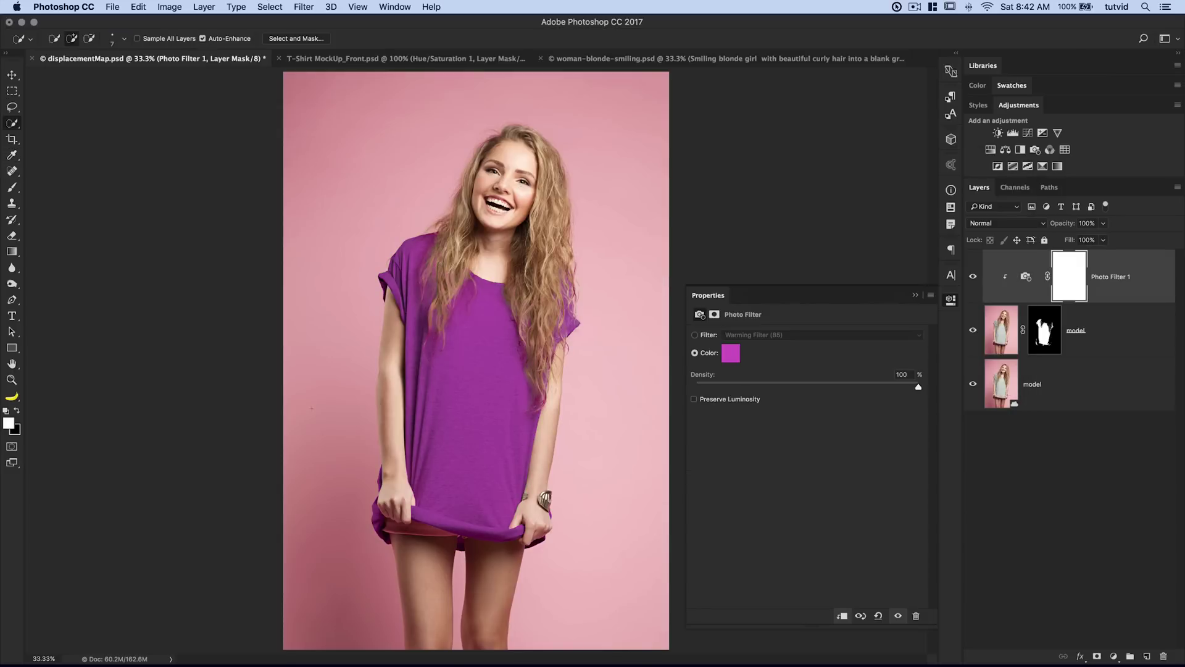
click(737, 357)
drag(859, 215, 859, 204)
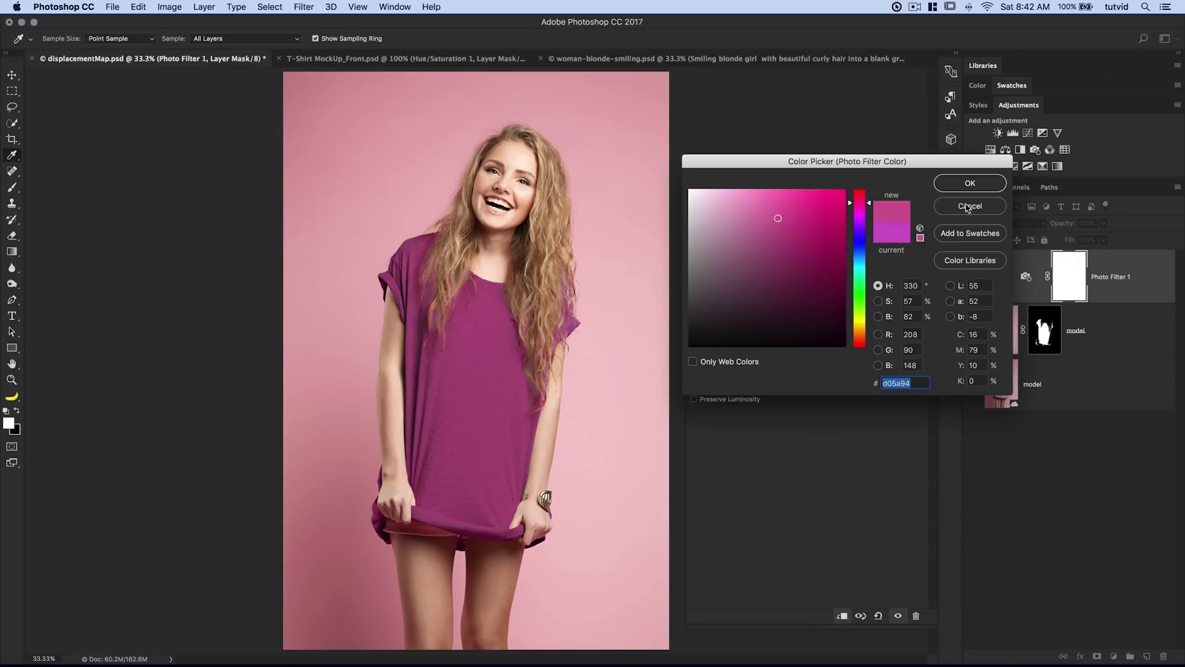
click(972, 185)
click(951, 302)
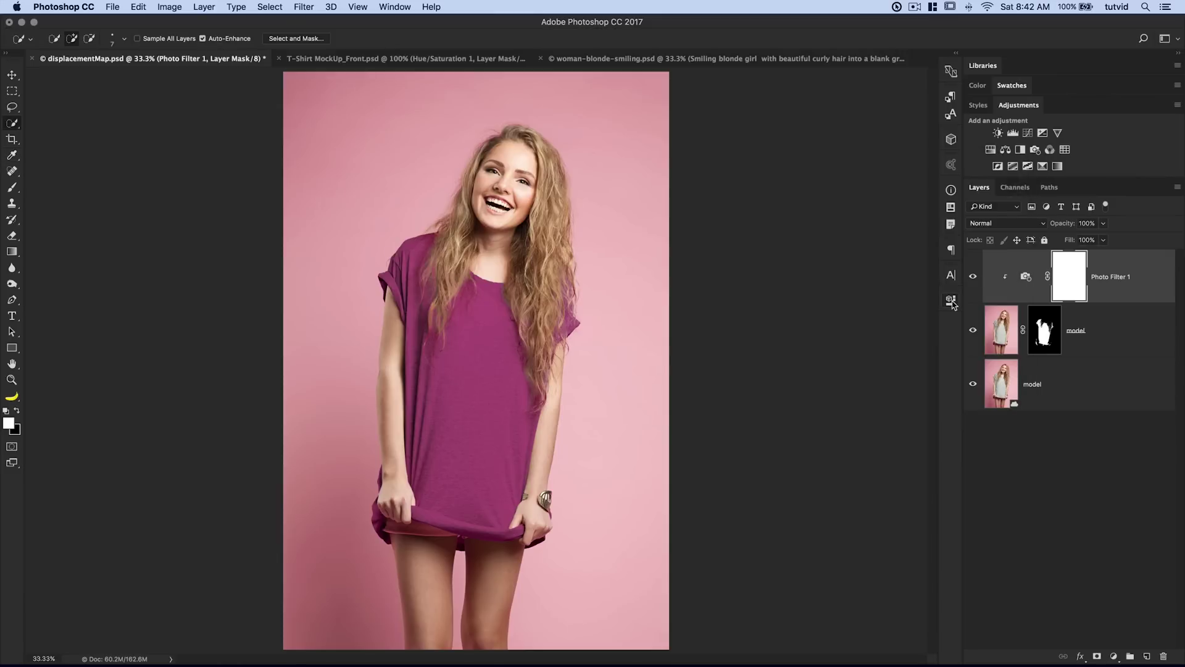
click(1109, 328)
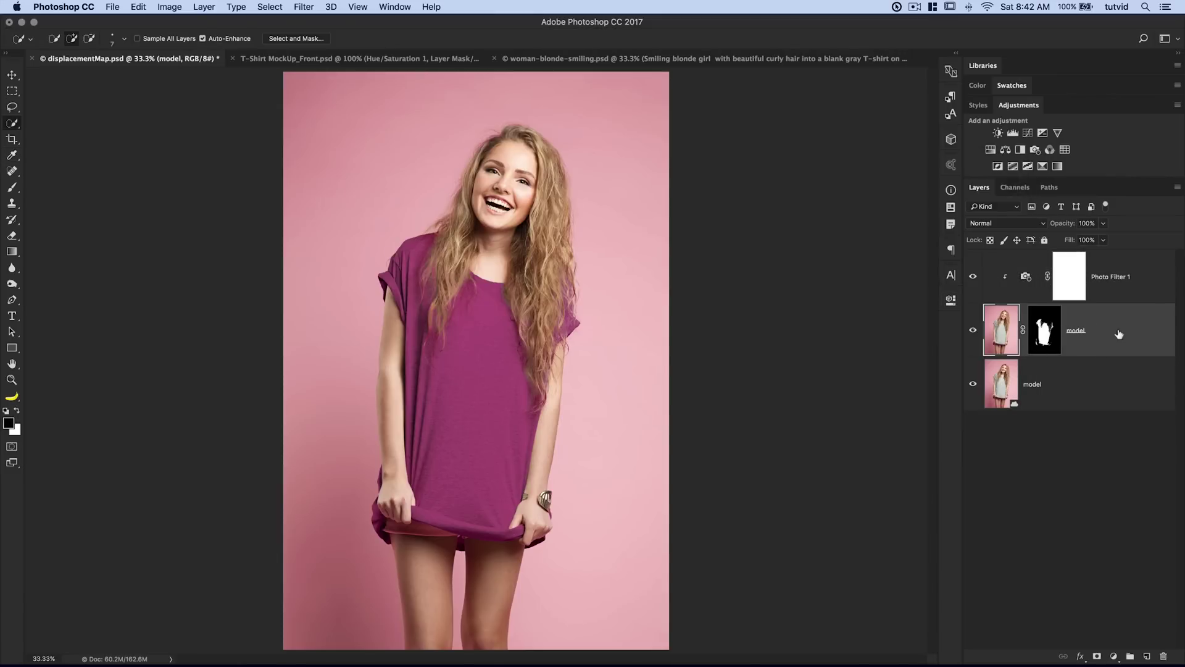
Duplicate the masked model layer above Photo Filter 1 and name the copy 'brighten/contrast'.
drag(1118, 341, 1071, 299)
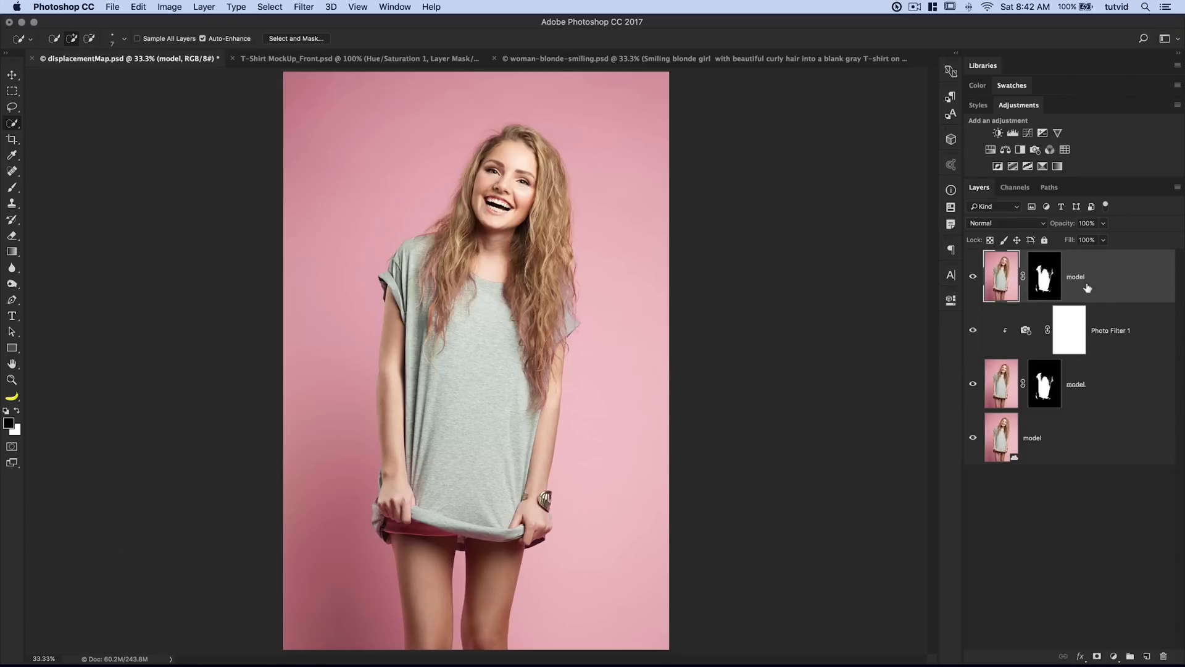
double_click(1076, 277)
text(brighten/contrast)
key(Return)
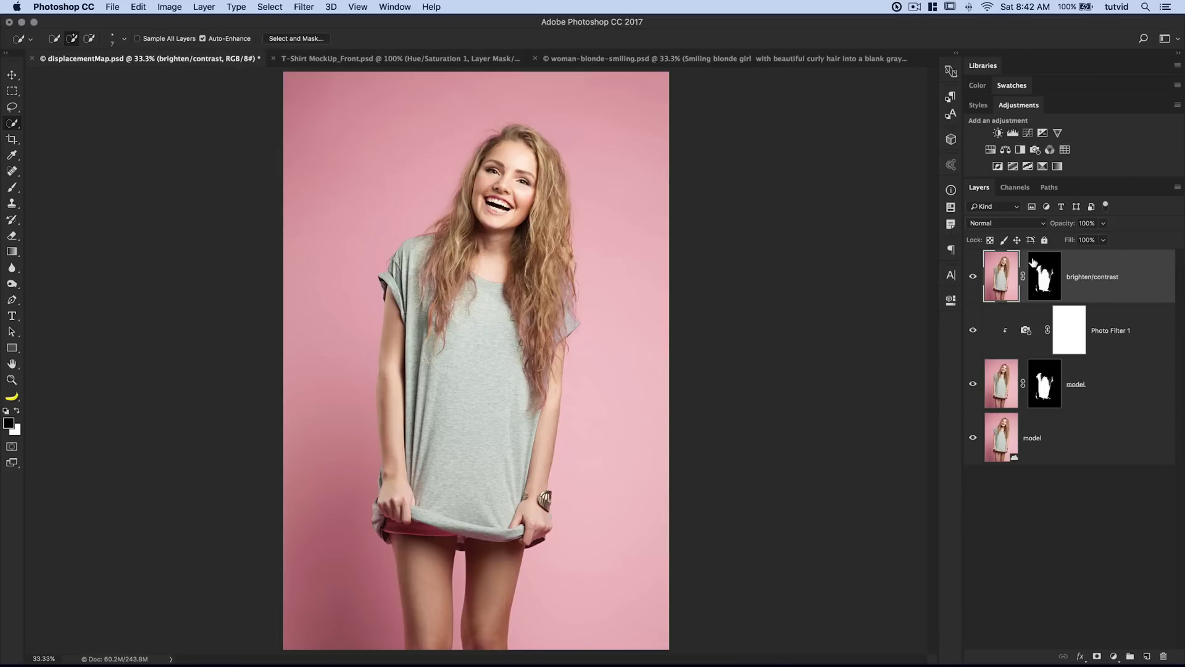
Desaturate the brighten/contrast layer with Image > Adjustments > Desaturate.
click(1018, 230)
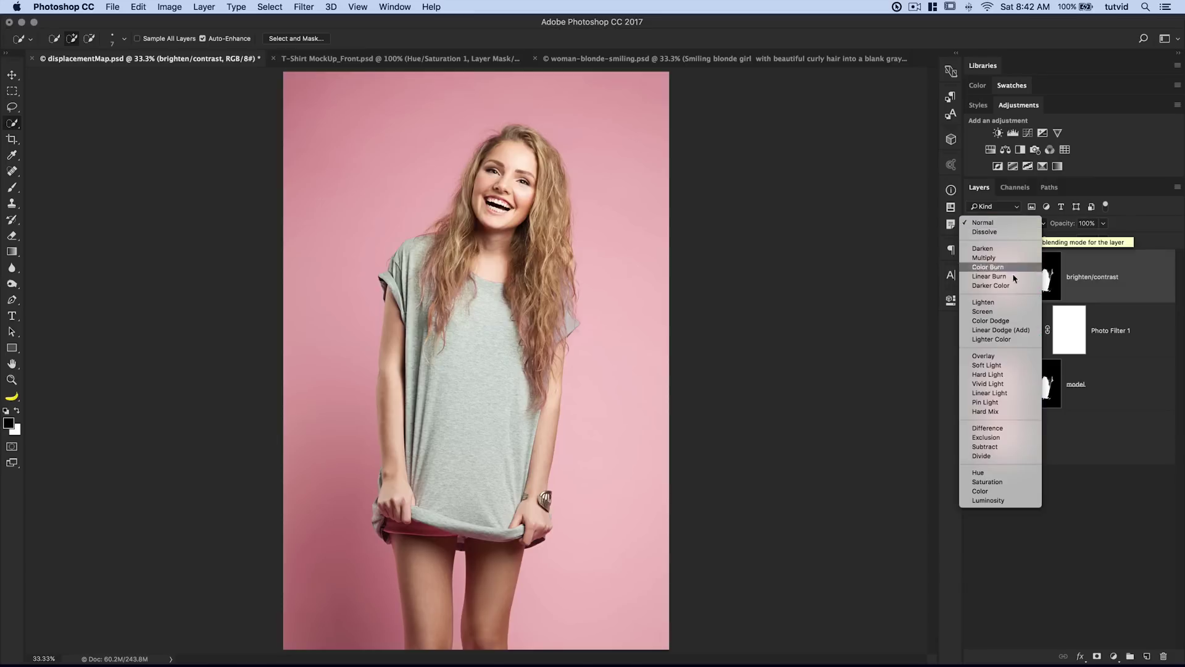
click(1110, 282)
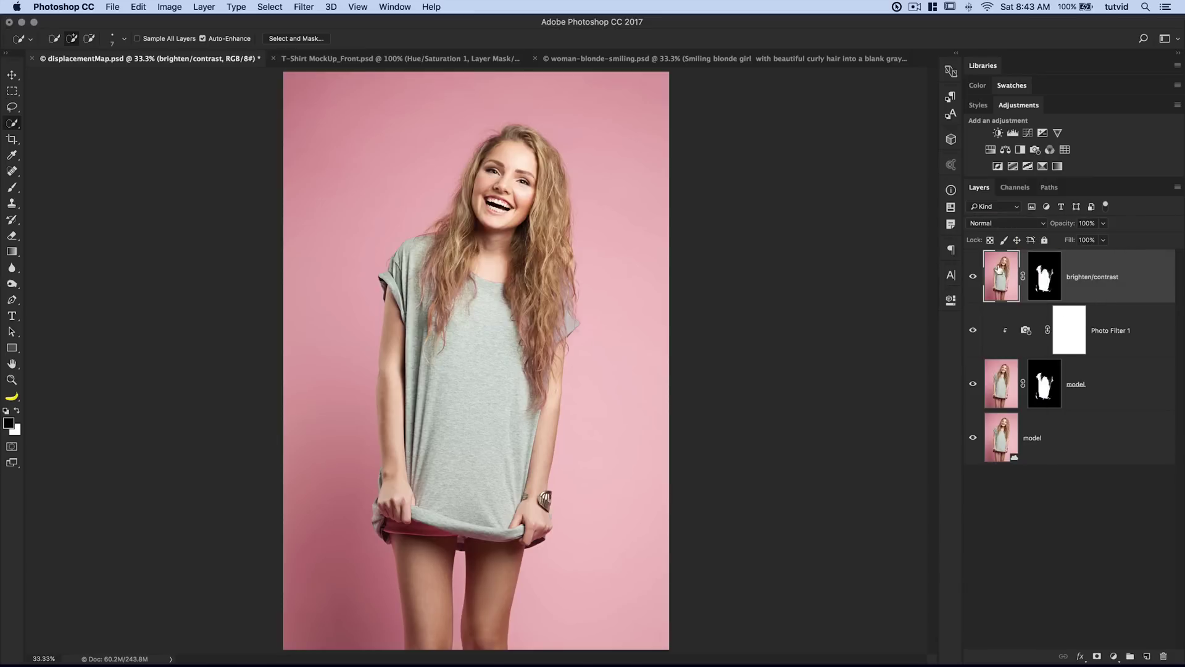
click(179, 9)
mouse_move(185, 41)
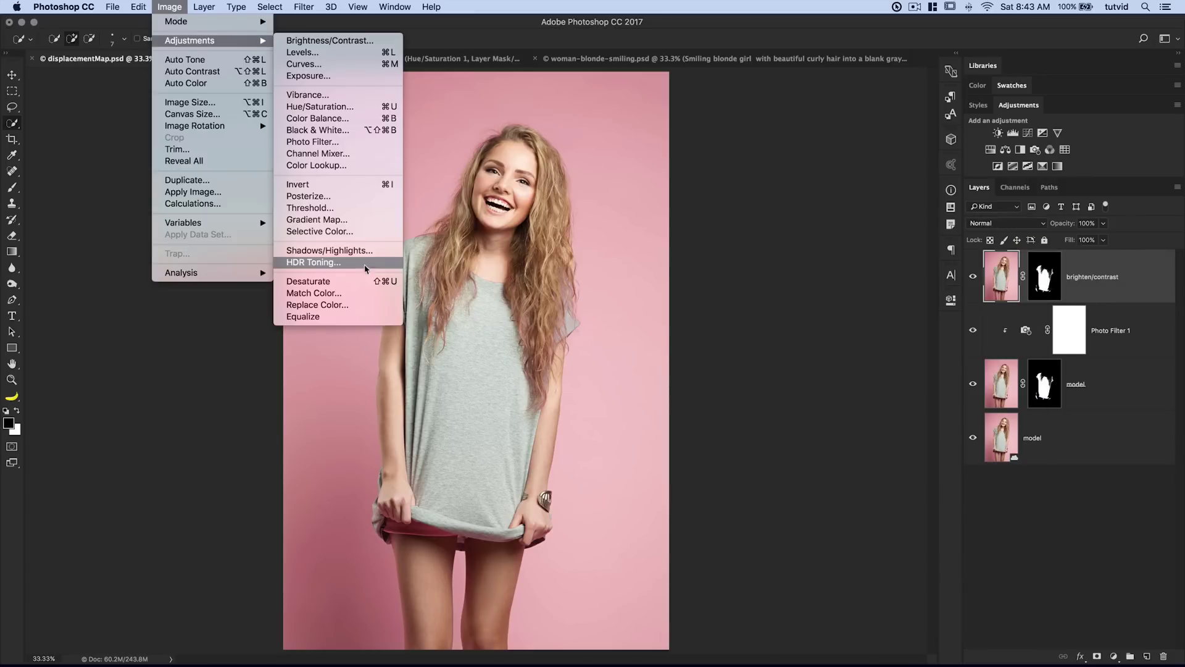
click(335, 285)
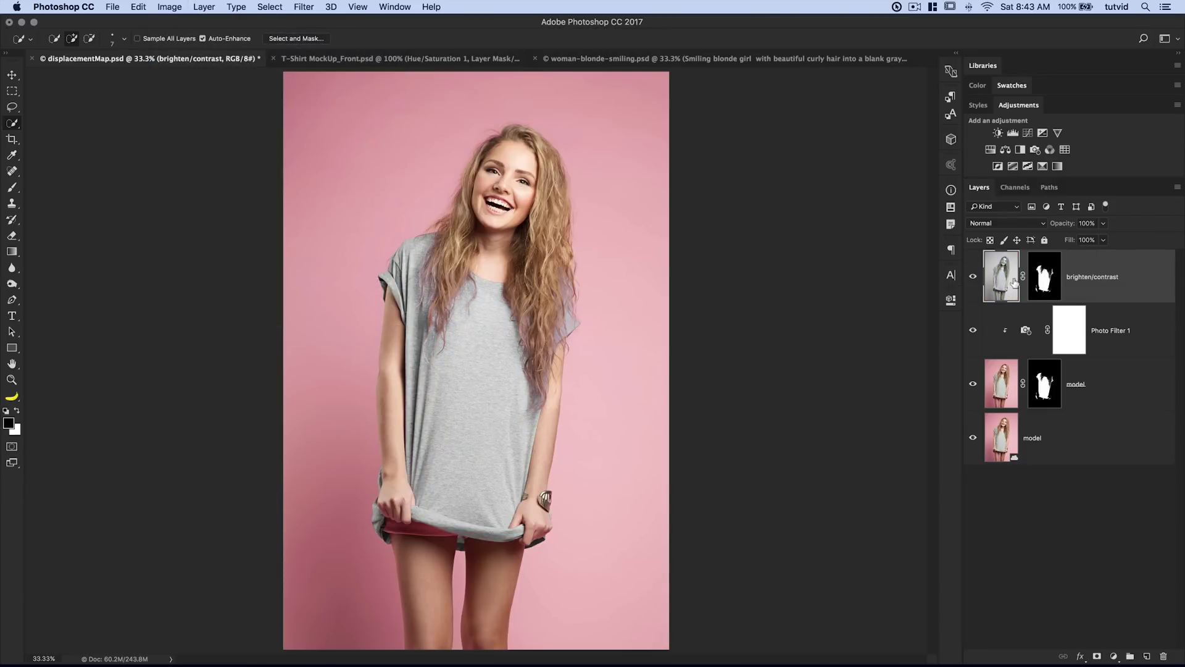
click(972, 277)
click(972, 277)
Set the brighten/contrast layer to Linear Dodge (Add) with Fill at 40%.
click(1025, 226)
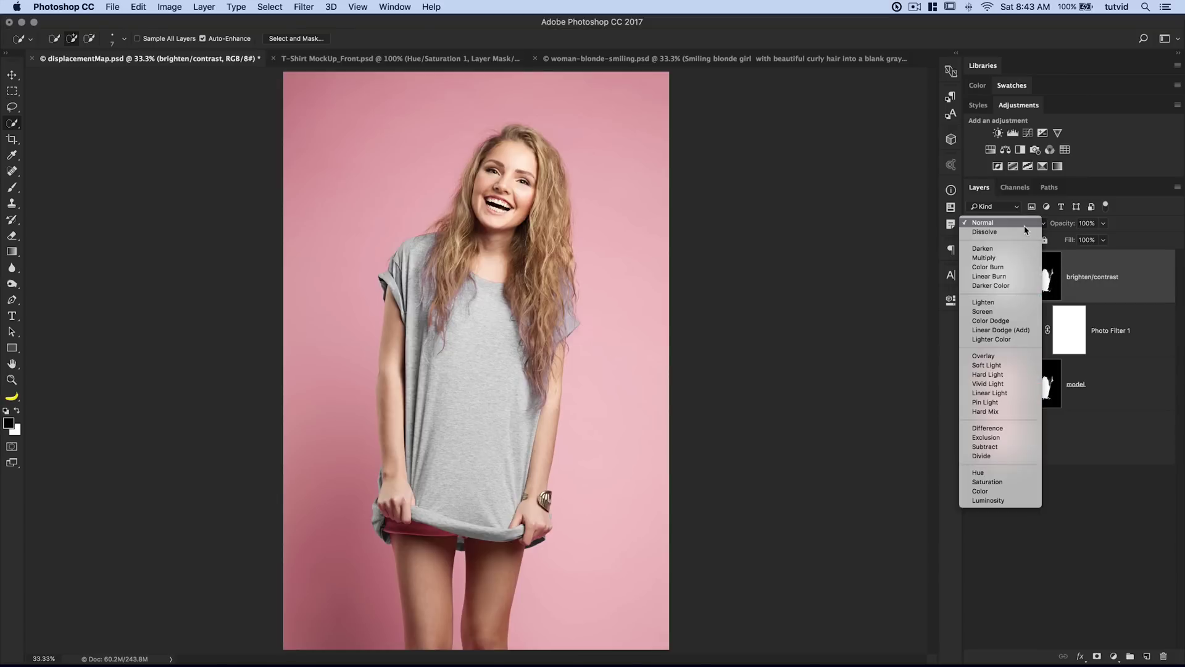
click(1001, 330)
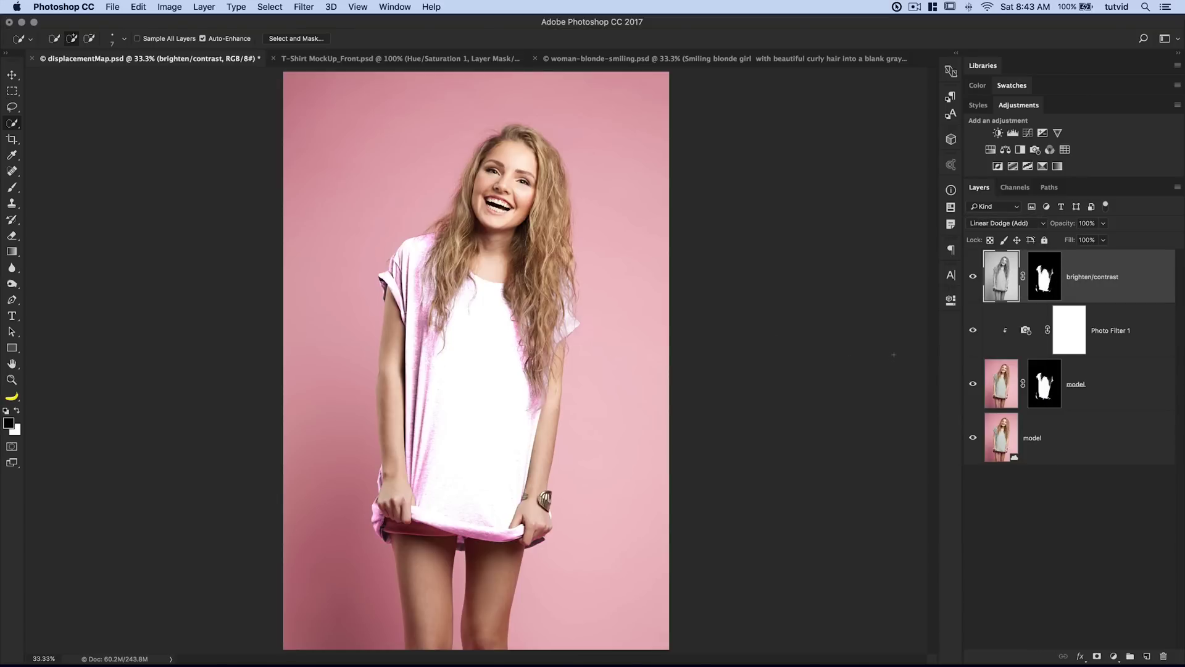
drag(1072, 242, 1051, 245)
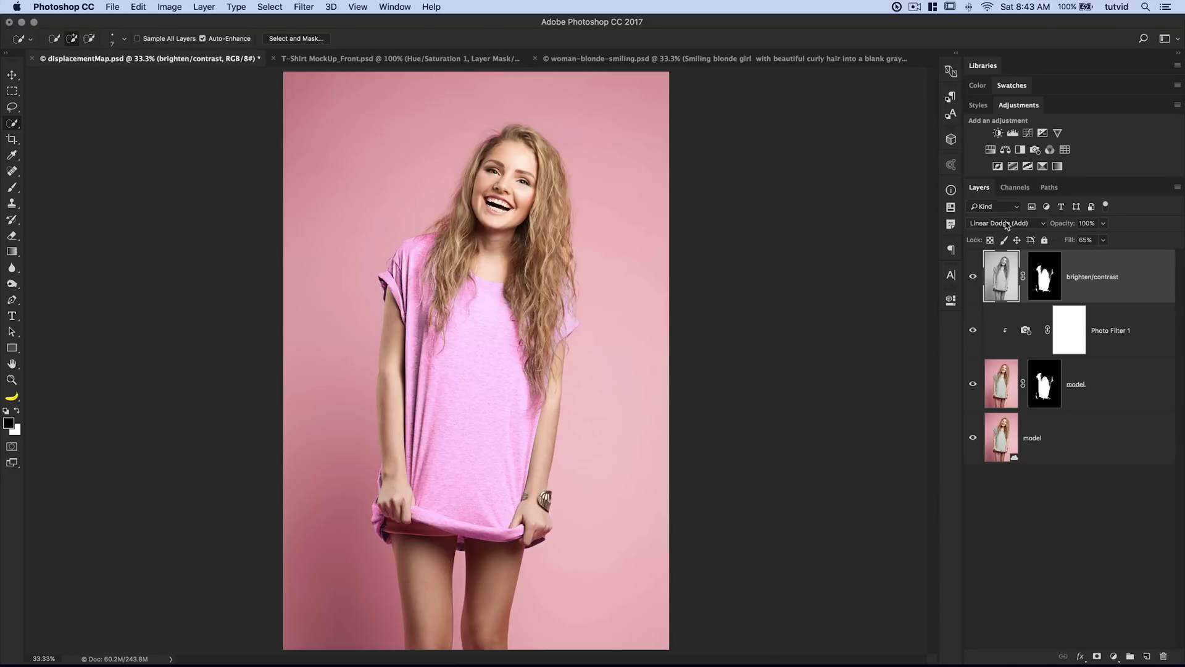
drag(1070, 241, 1055, 242)
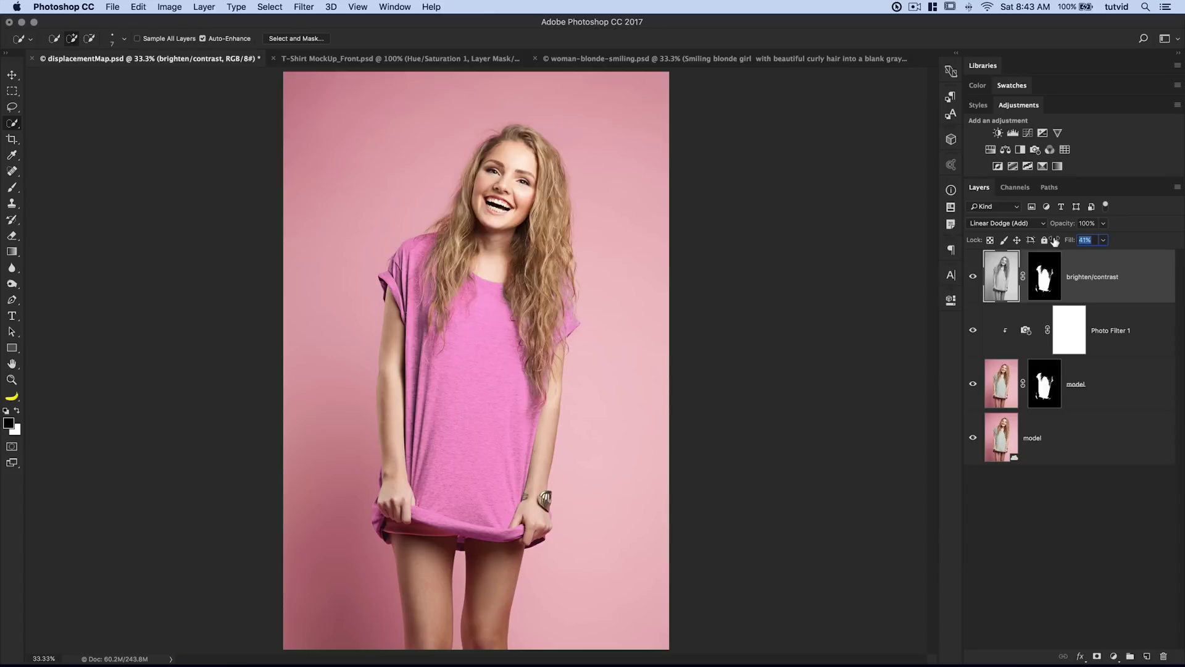
drag(1055, 240, 1052, 246)
Toggle the brighten/contrast layer's visibility to compare the pink shirt with and without it.
click(973, 278)
click(973, 277)
click(973, 277)
click(973, 278)
click(974, 279)
click(974, 279)
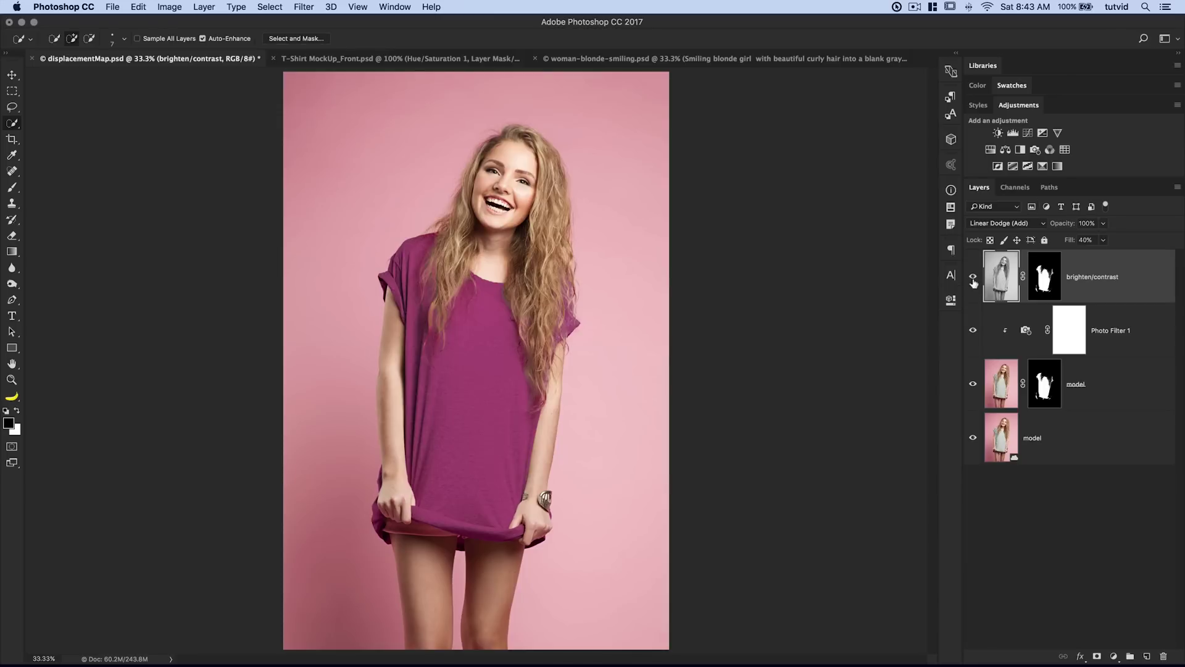
click(973, 279)
click(973, 279)
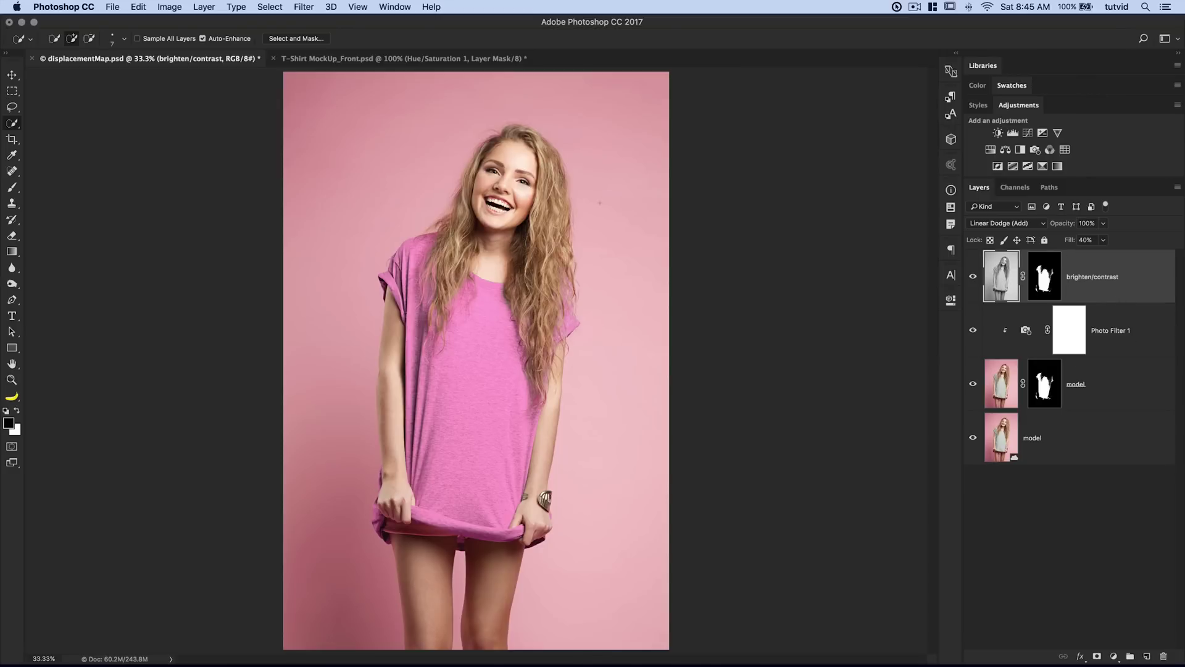
Switch to Finder and drag logo-v2.ai onto the Photoshop canvas.
click(111, 6)
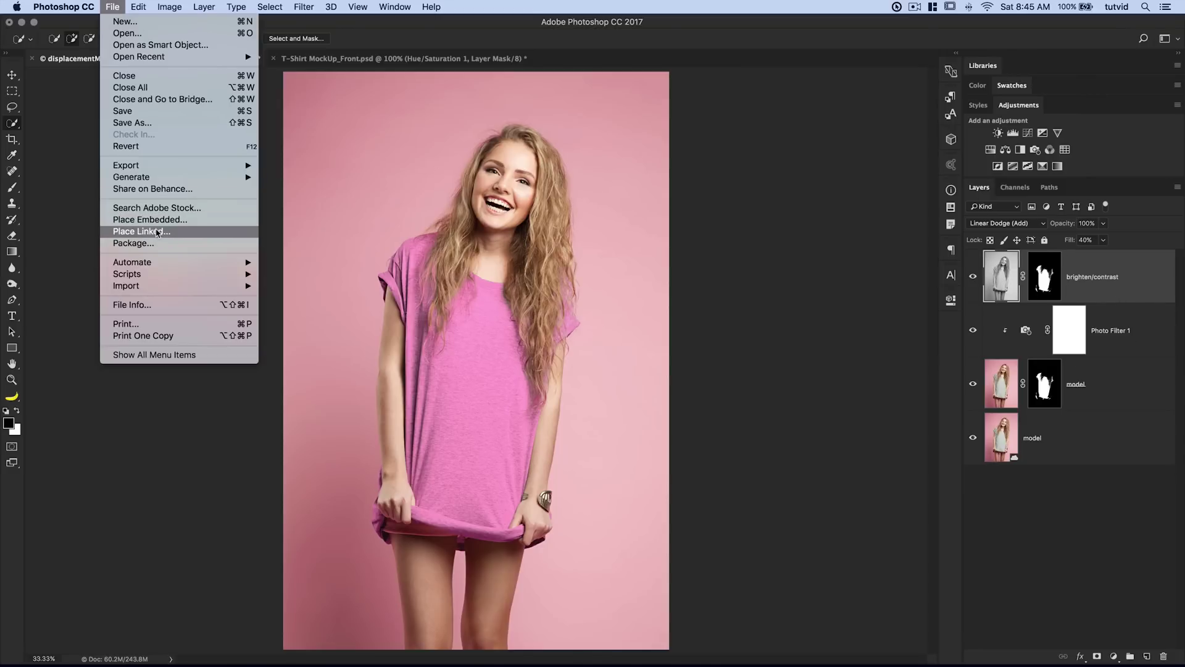
click(800, 347)
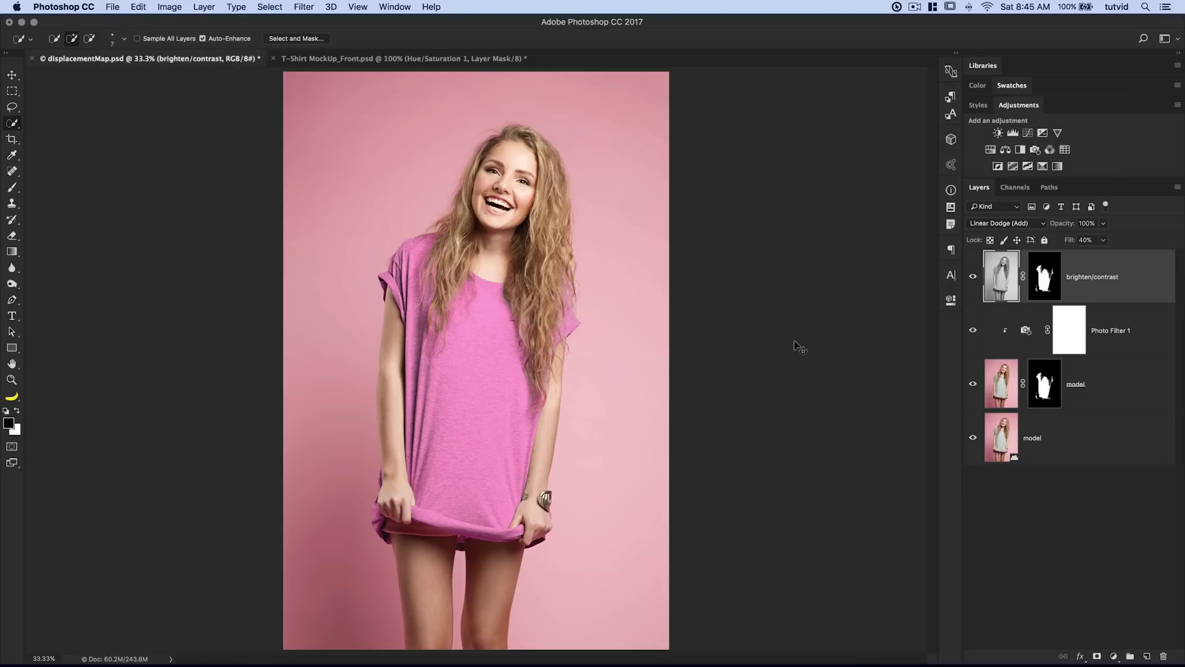
key(super+Tab)
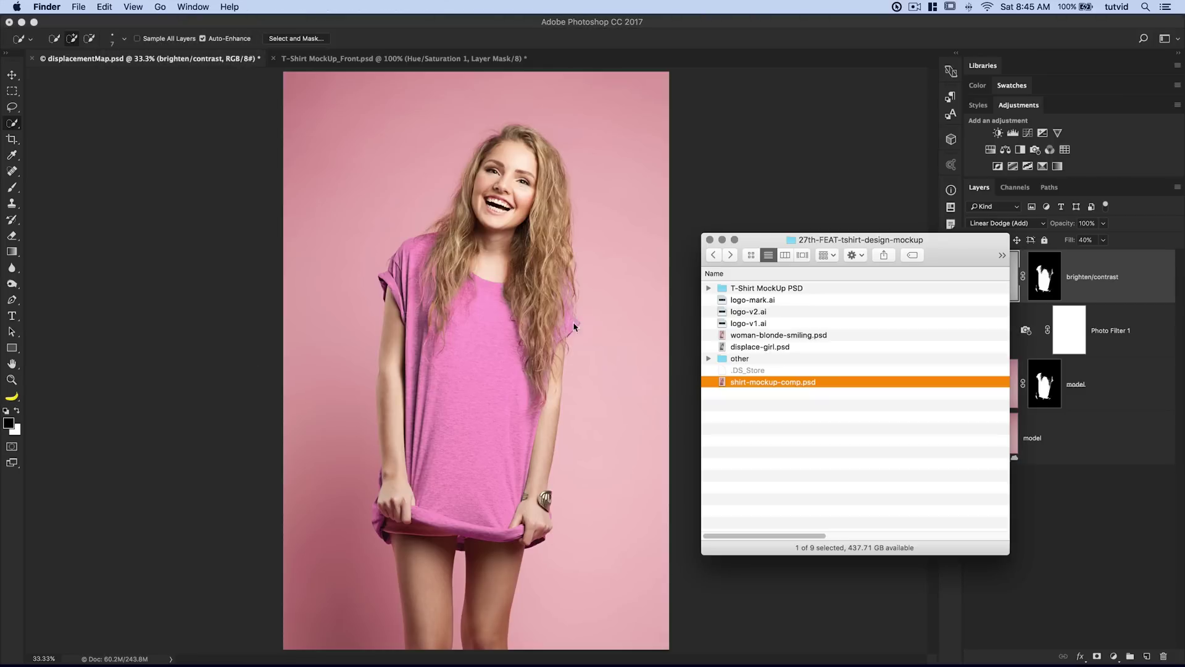
click(754, 312)
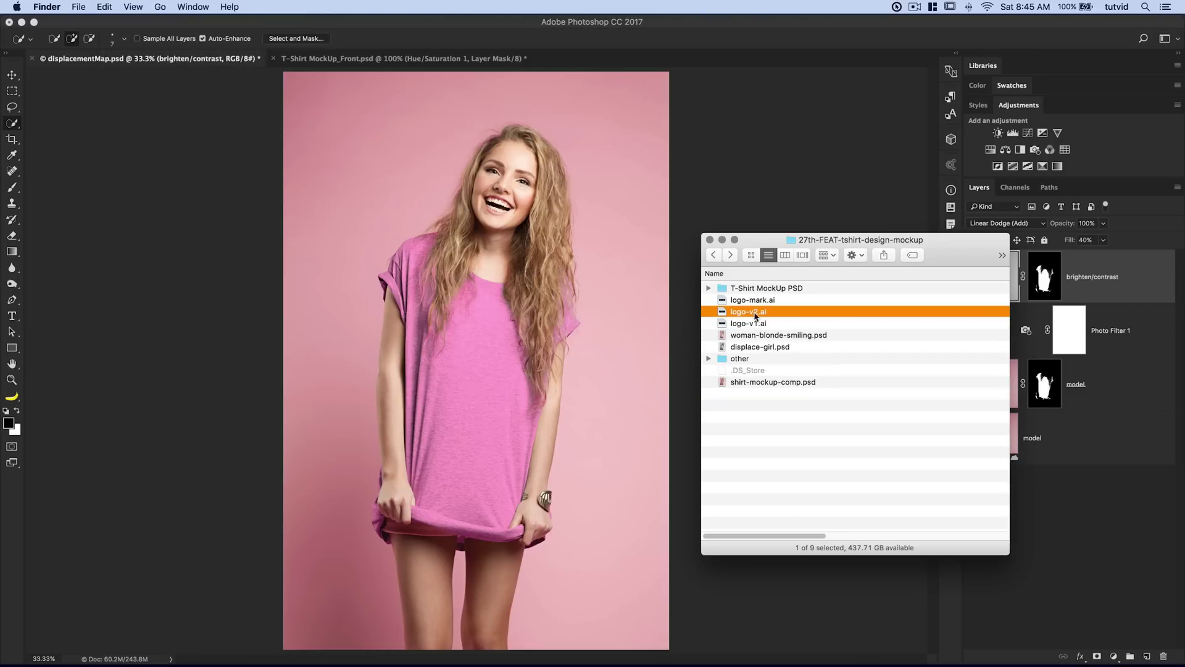
drag(754, 312, 487, 358)
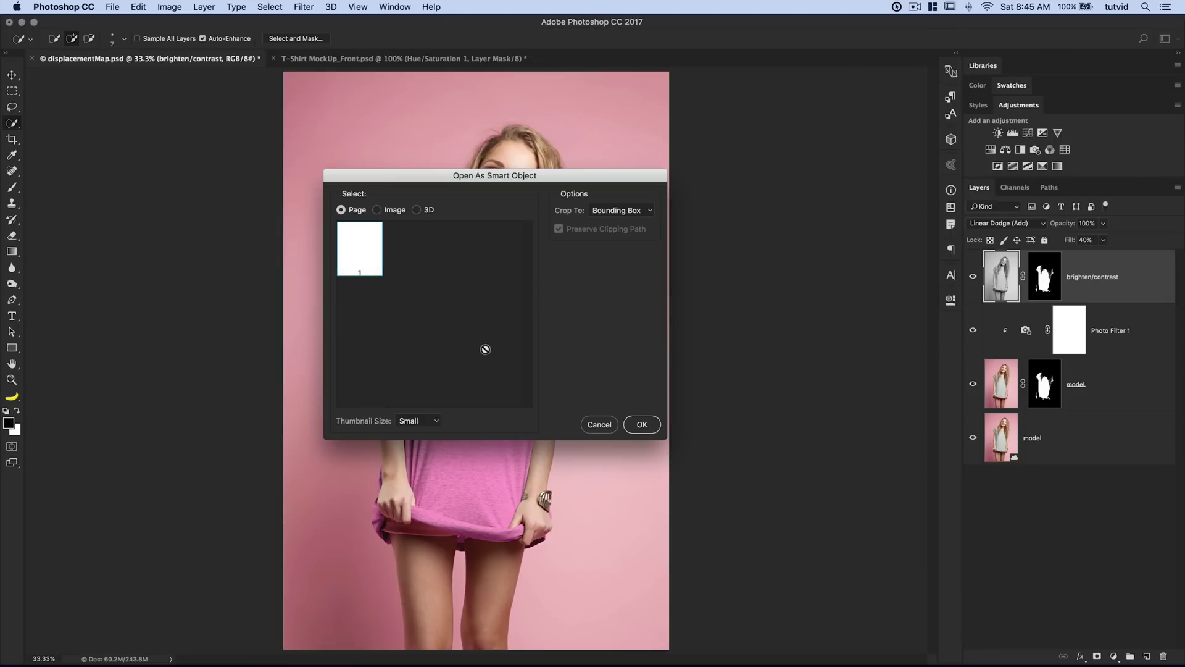
Place logo-v2 as a smart object on the chest, scaled to about 30% and rotated 11°.
click(642, 424)
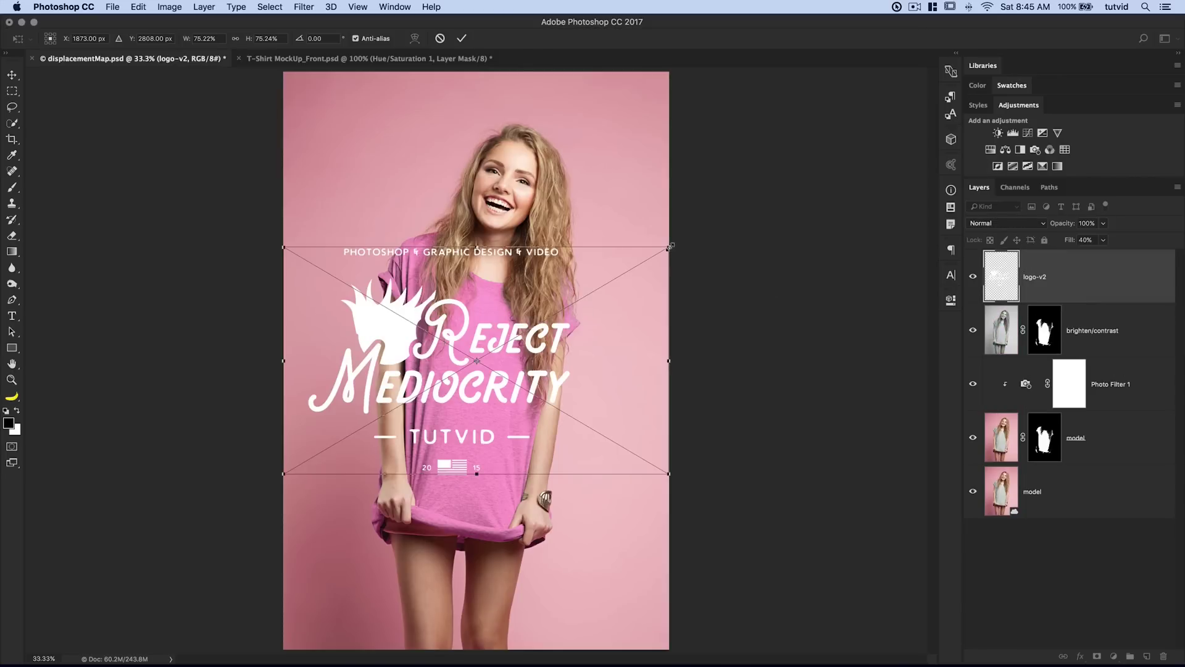
drag(670, 247, 589, 304)
drag(489, 351, 505, 364)
key(Return)
key(w)
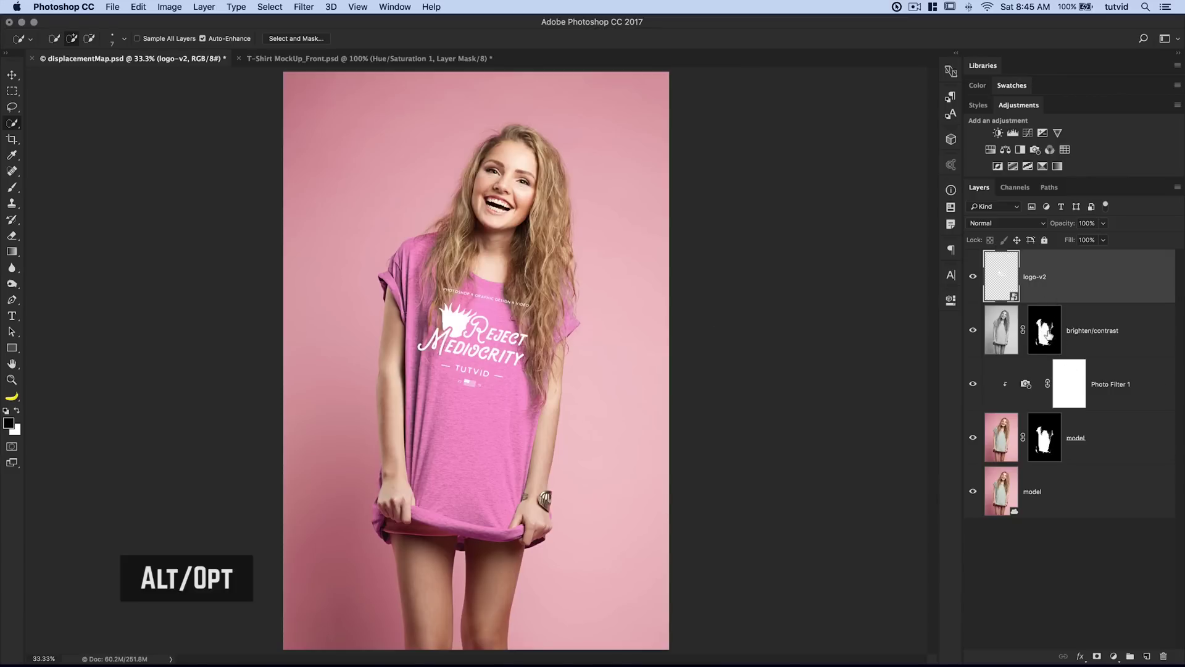
Copy the brighten/contrast layer mask onto logo-v2, select that mask, and zoom to 200% on the logo.
drag(1044, 331, 1044, 276)
click(1043, 282)
key(z)
drag(474, 302, 469, 364)
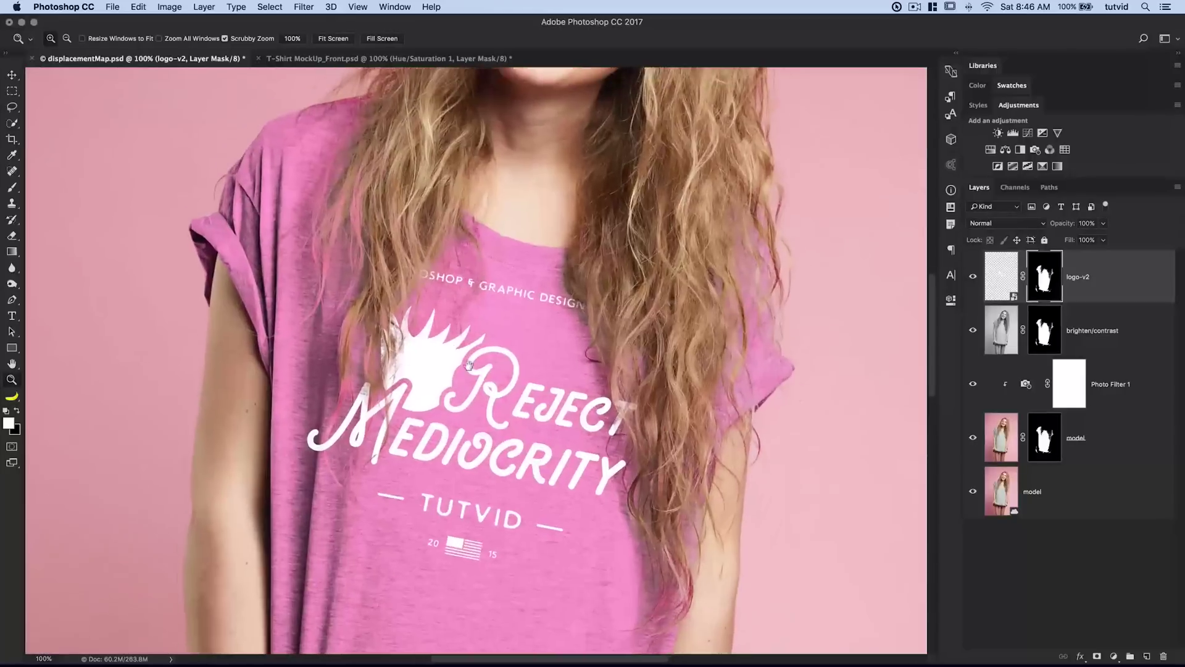
click(616, 419)
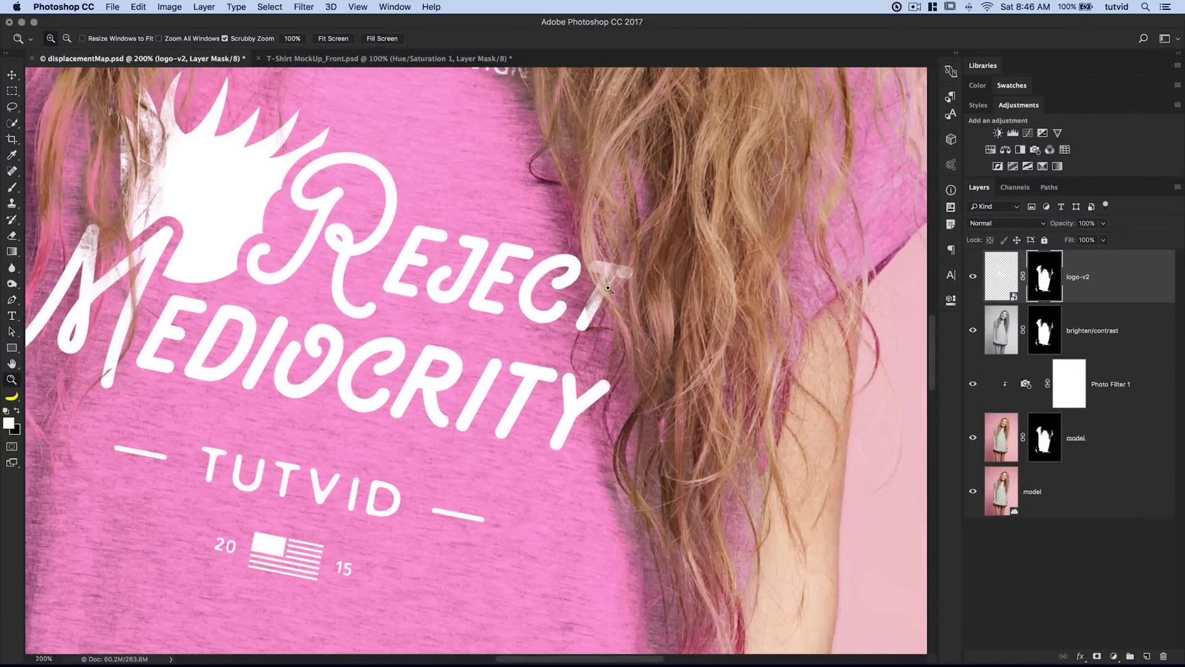
scroll(433, 340, left, 8)
scroll(432, 340, up, 3)
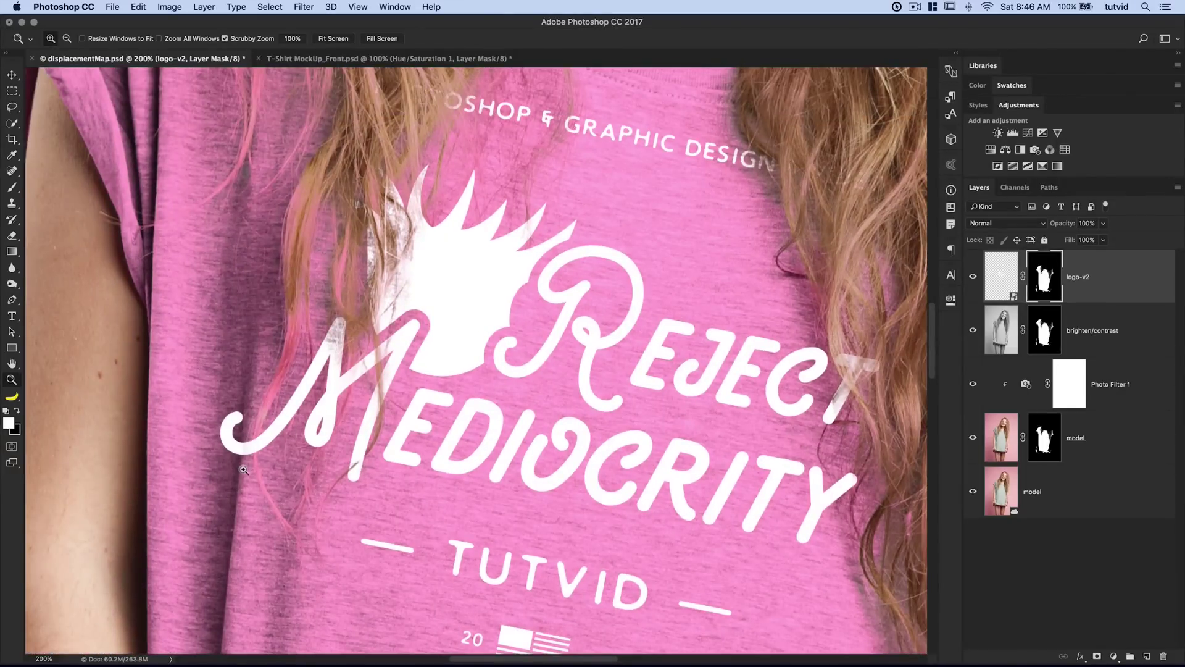
scroll(246, 453, right, 10)
scroll(245, 454, down, 4)
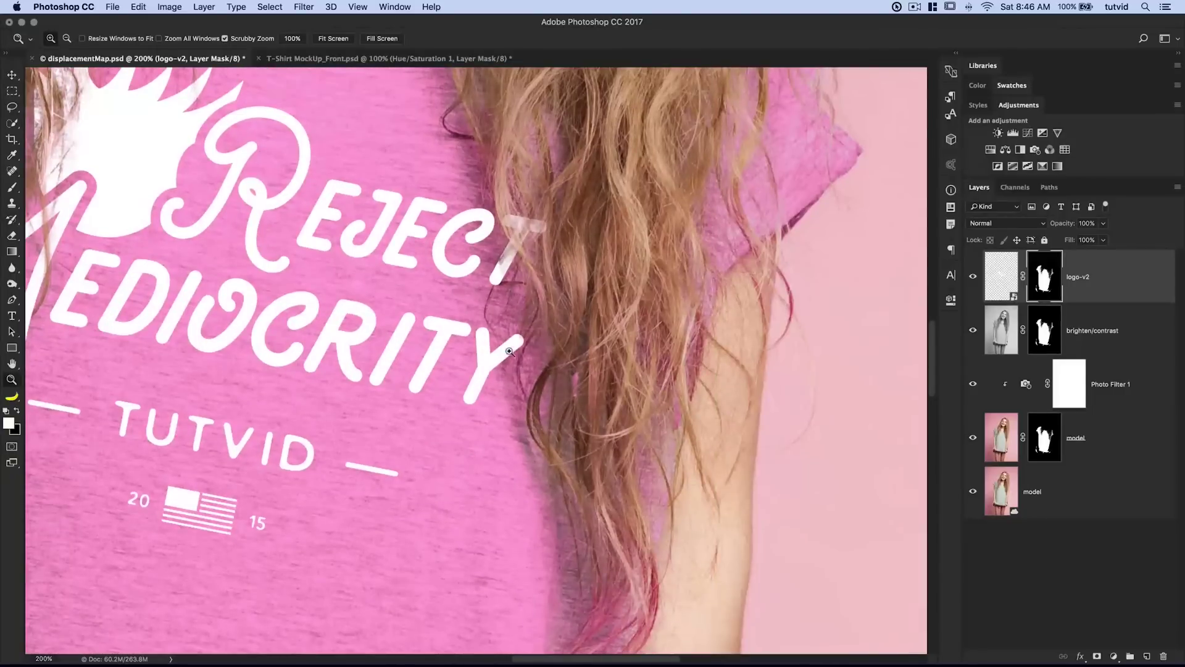
scroll(492, 344, left, 8)
scroll(493, 344, up, 8)
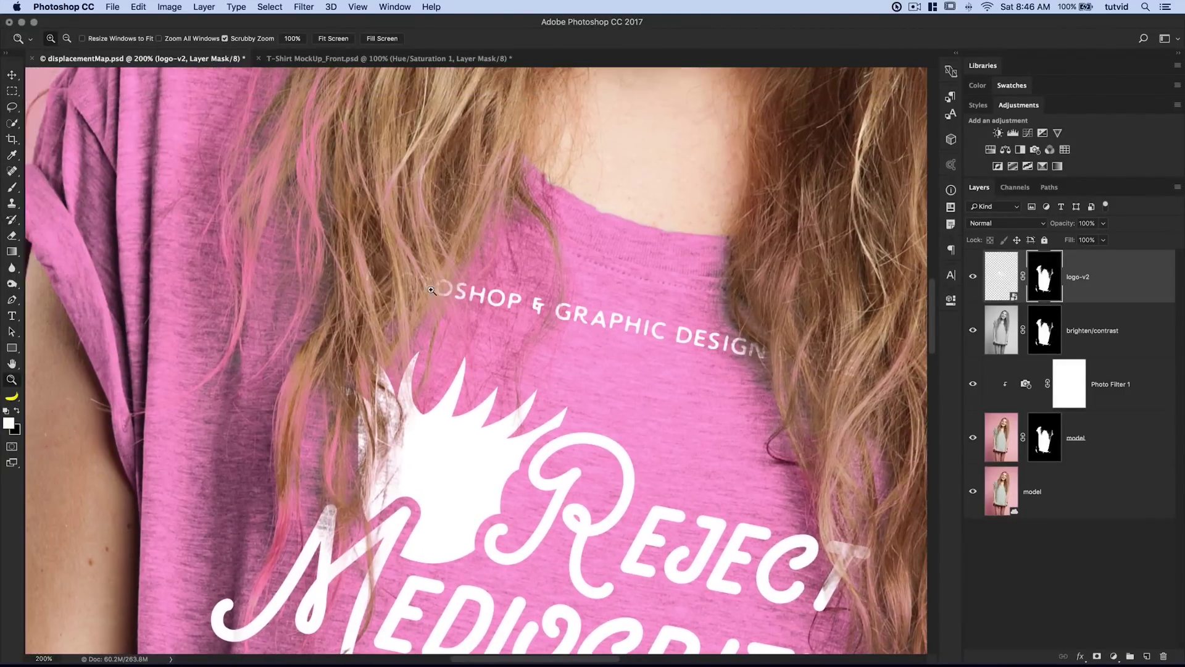
Set up a 60 px brush at 0% hardness with black as the painting colour.
key(b)
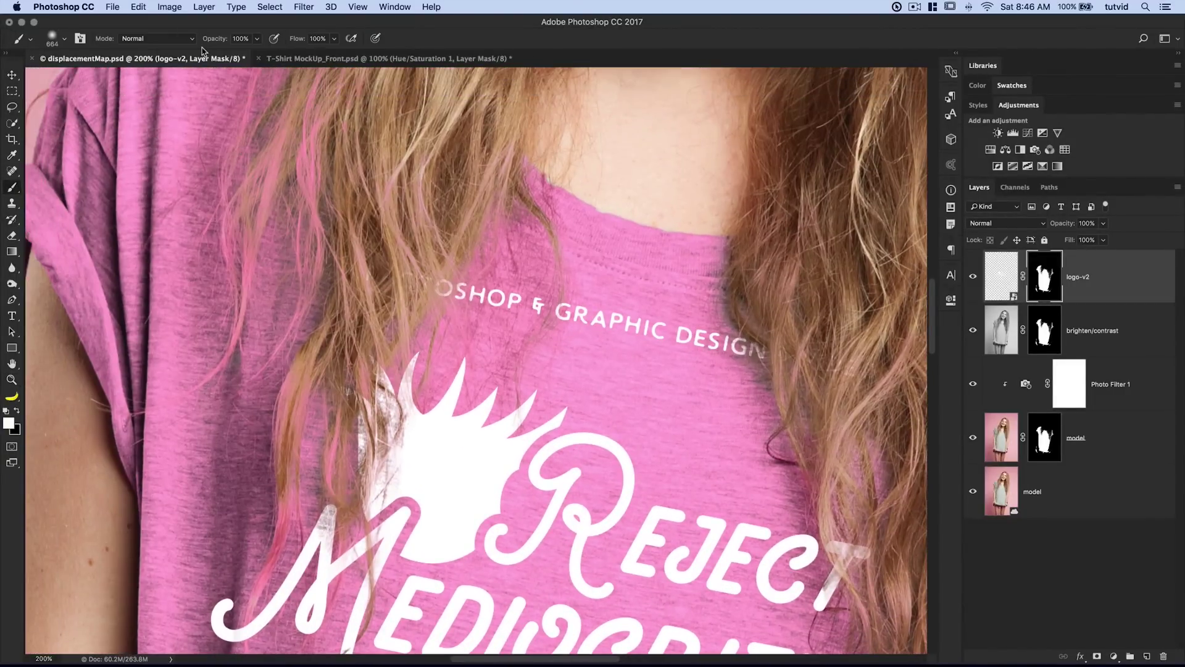
right_click(513, 257)
click(601, 285)
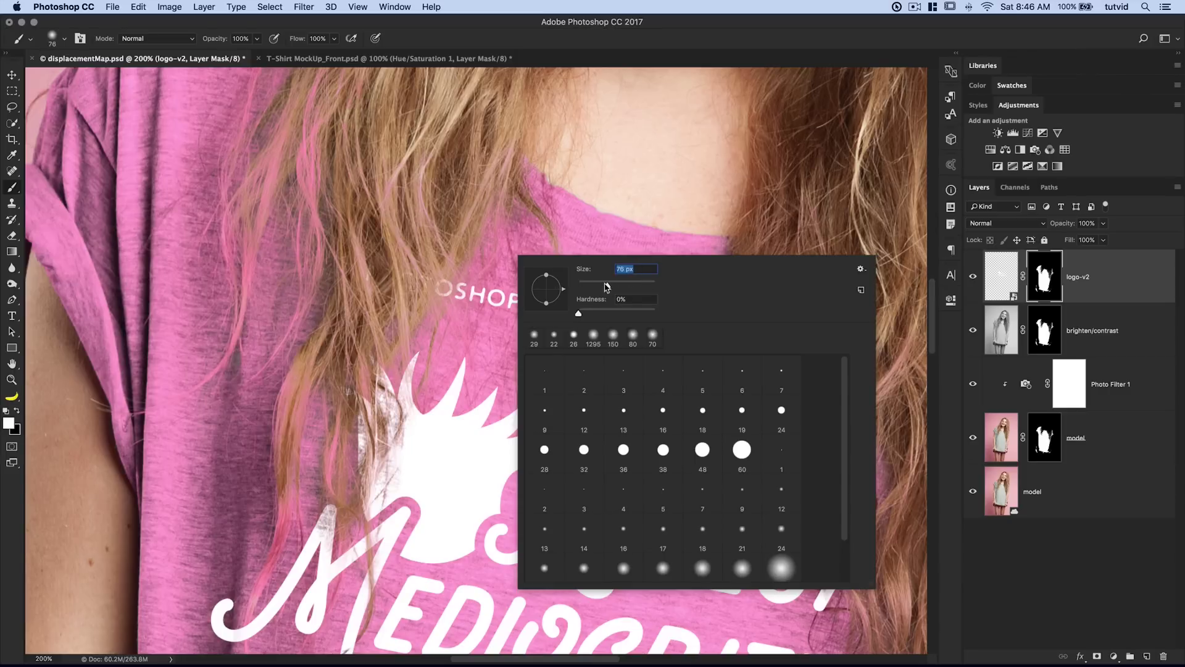
click(578, 313)
key(Return)
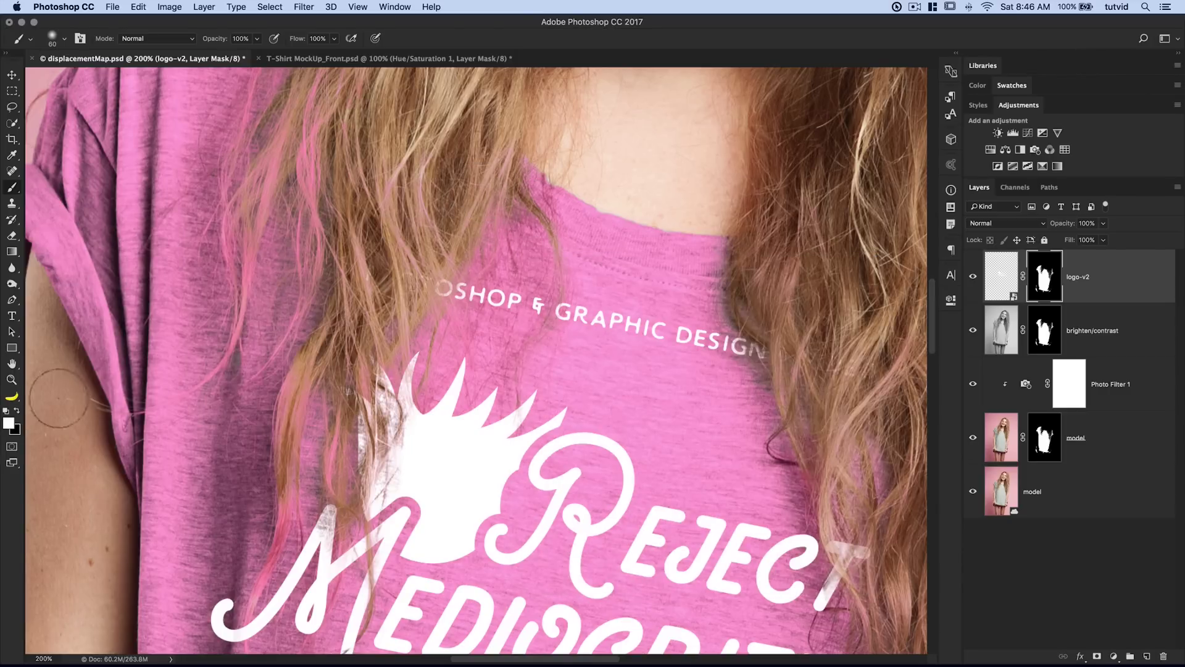
click(19, 409)
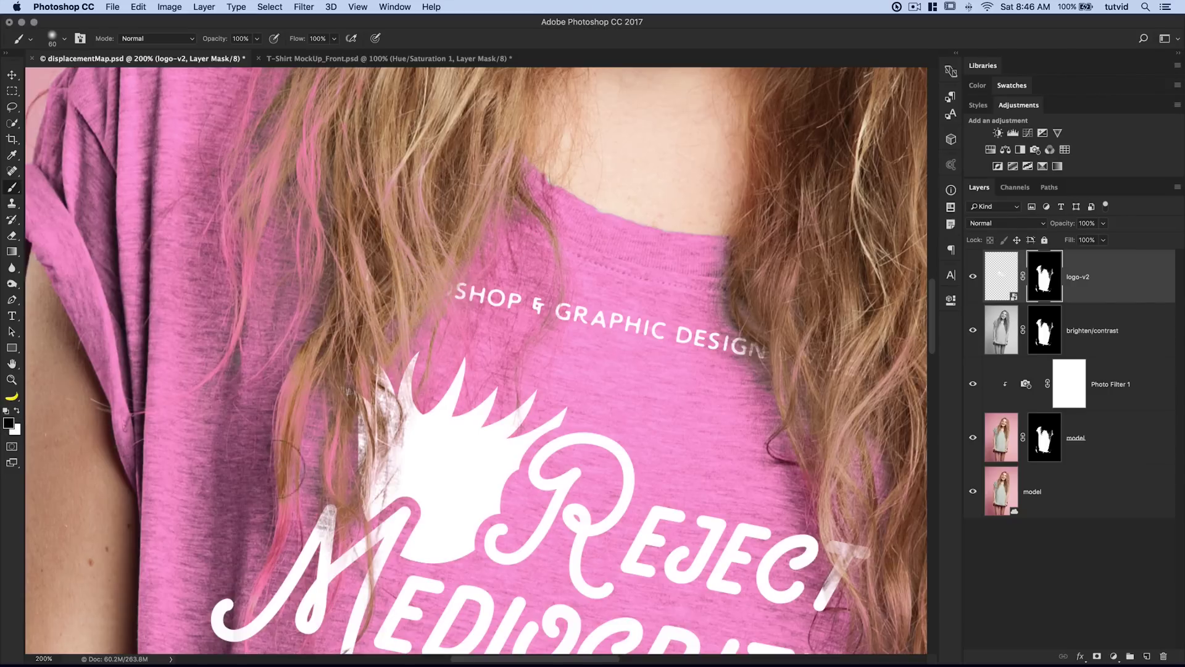
Paint black on the logo mask to tuck the crown's left spike beneath the hair.
scroll(339, 397, up, 5)
scroll(220, 304, down, 4)
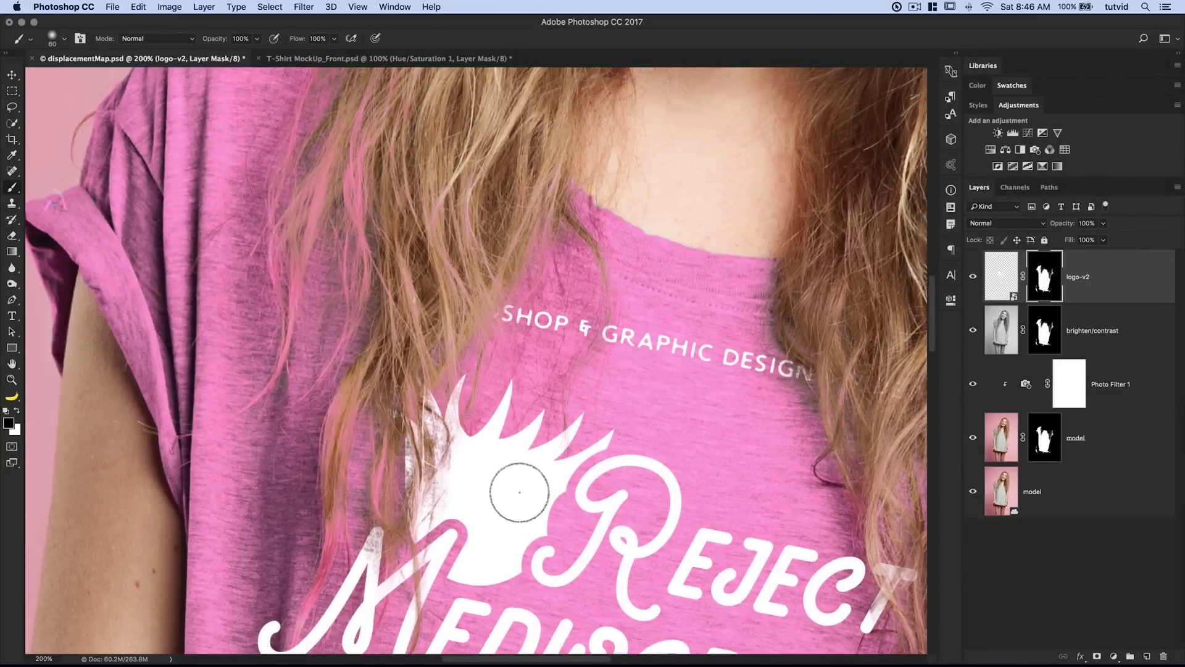
scroll(522, 471, right, 5)
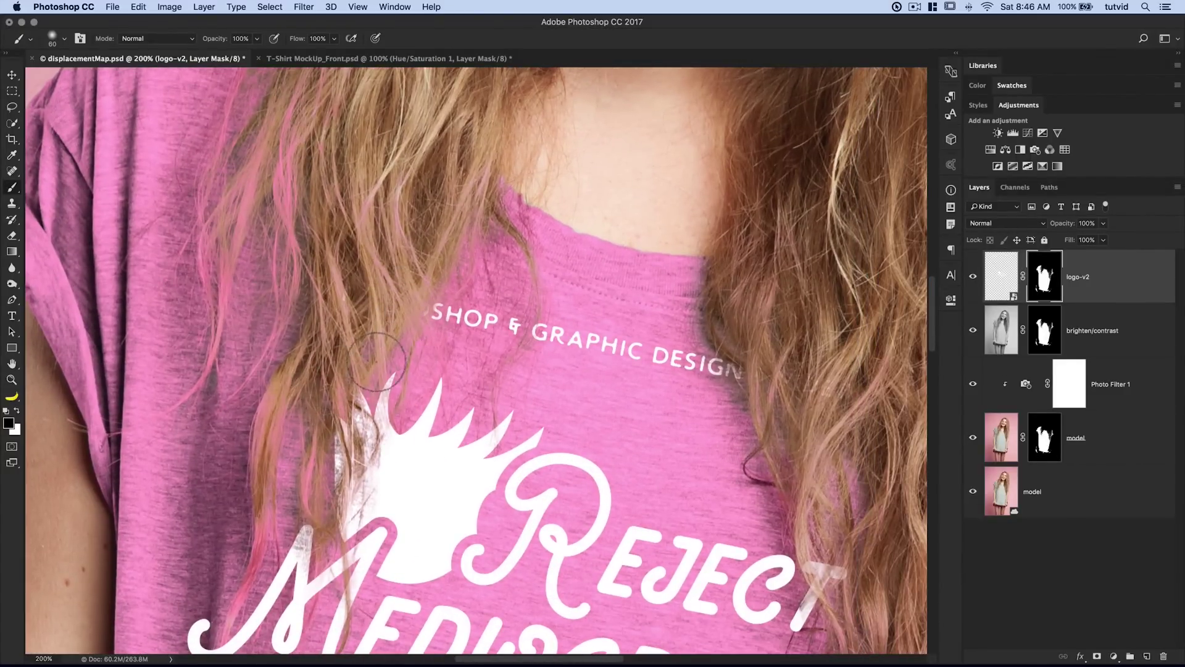
mouse_move(373, 384)
mouse_down()
mouse_move(397, 344)
mouse_move(316, 414)
mouse_up()
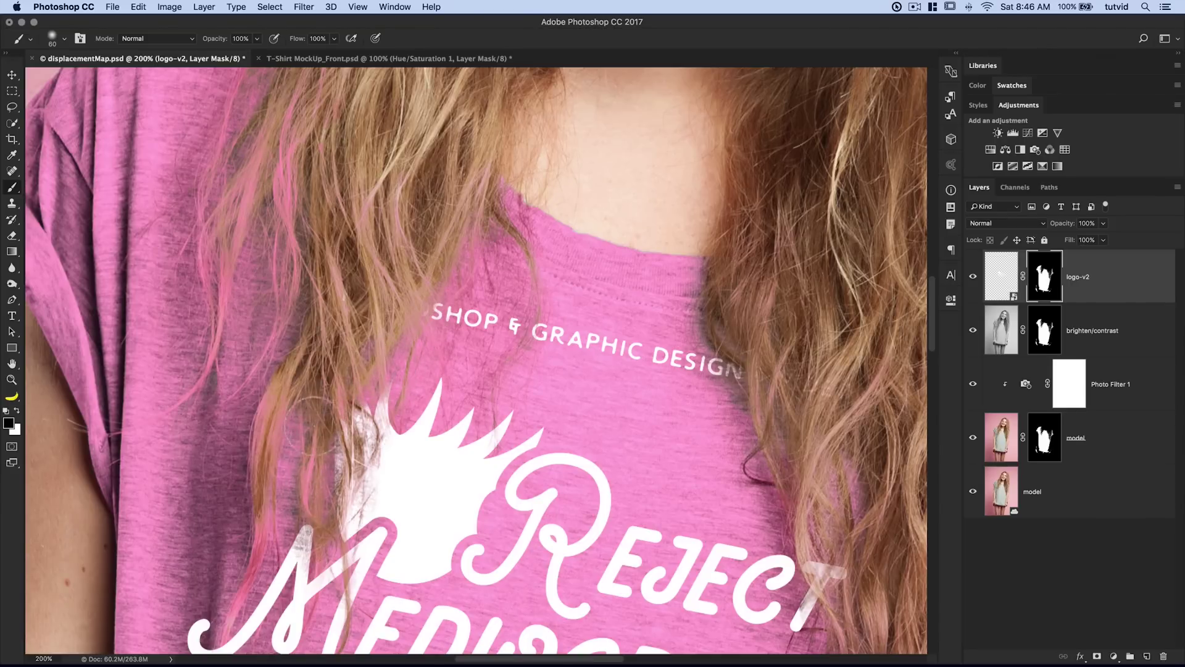
drag(298, 457, 212, 276)
scroll(212, 275, right, 8)
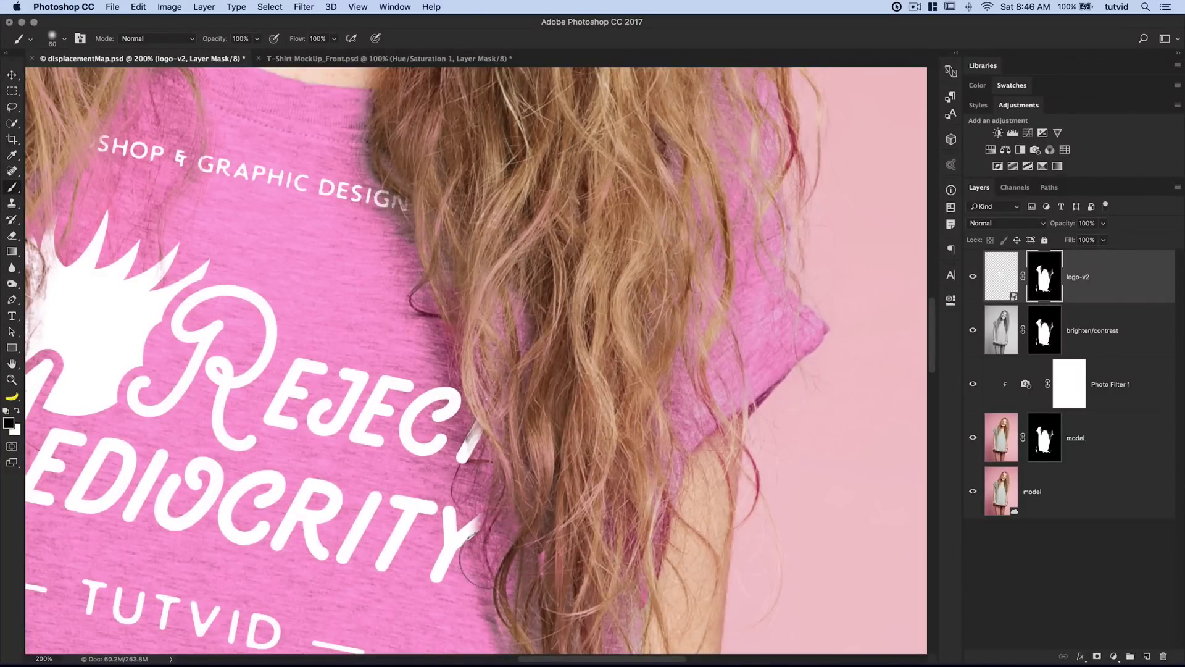
drag(507, 505, 536, 485)
drag(512, 543, 696, 478)
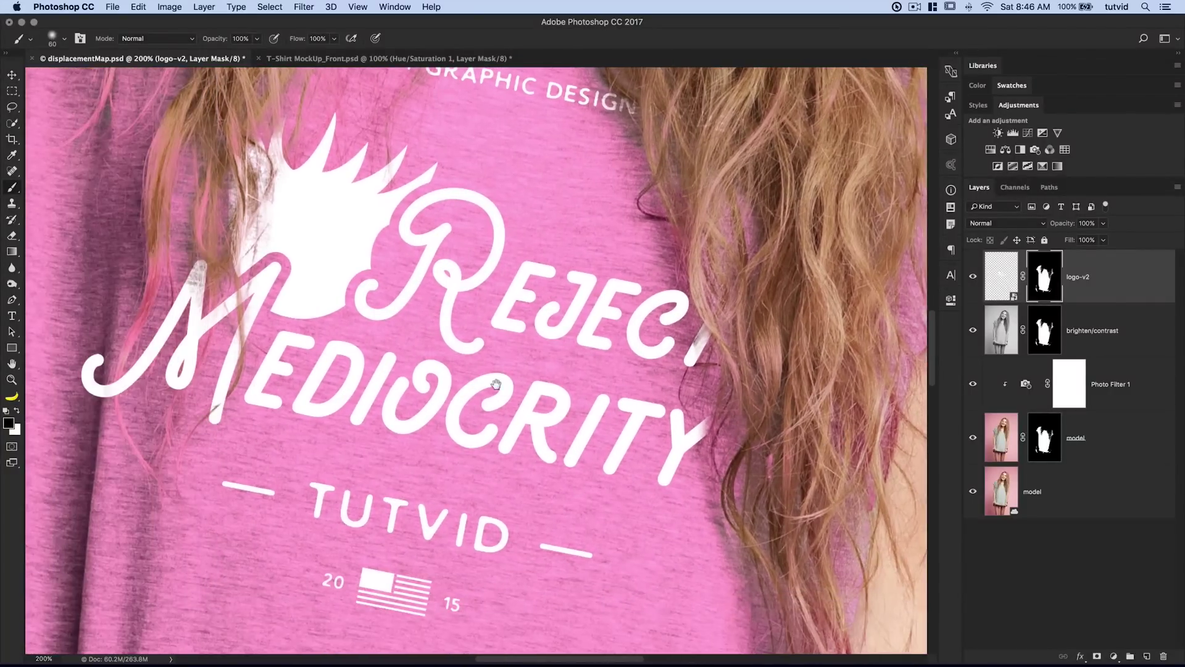
drag(495, 384, 749, 497)
key(z)
drag(383, 471, 604, 529)
Paint the logo mask with a small, lower-opacity brush so hair crosses the M's curl.
key(b)
key(bracketleft)
key(bracketleft)
key(bracketleft)
key(bracketleft)
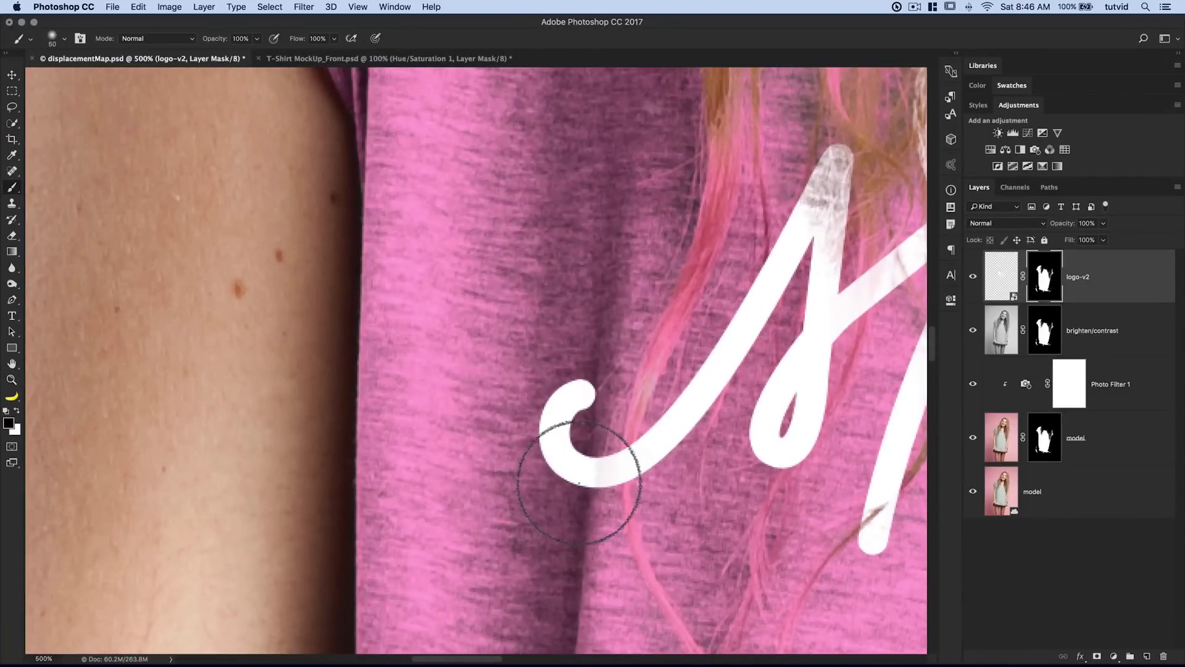
key(bracketleft)
key(bracketleft)
key(bracketleft)
key(bracketleft)
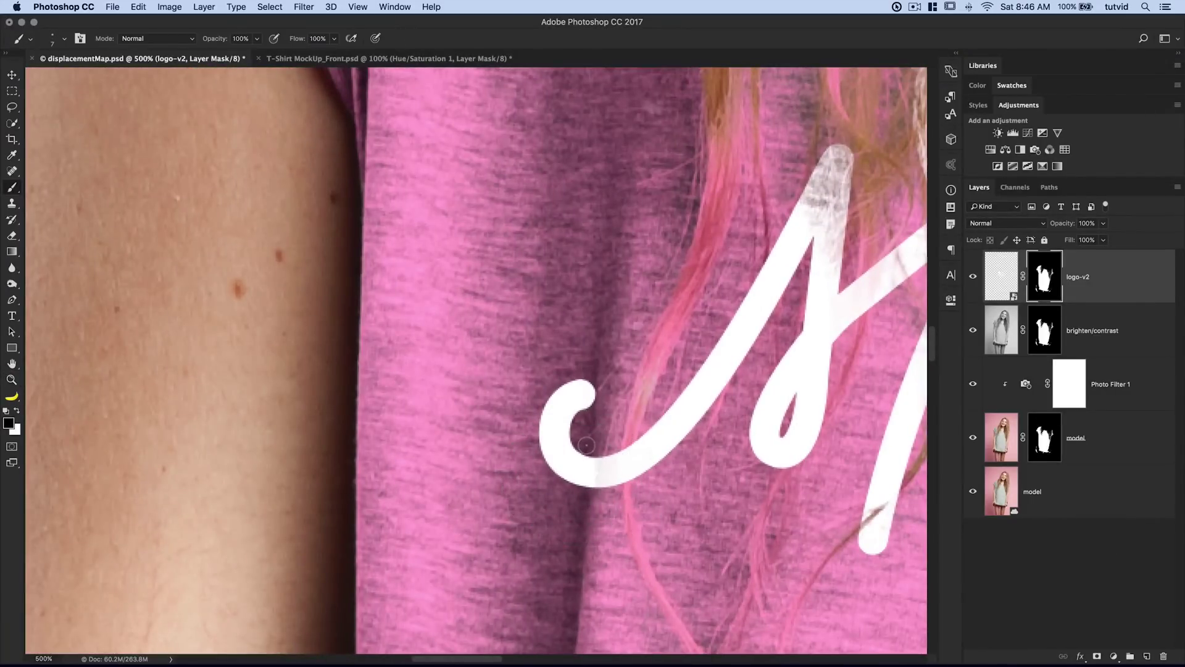
mouse_move(586, 508)
mouse_down()
mouse_move(583, 460)
mouse_move(584, 525)
mouse_move(588, 453)
mouse_move(587, 501)
mouse_up()
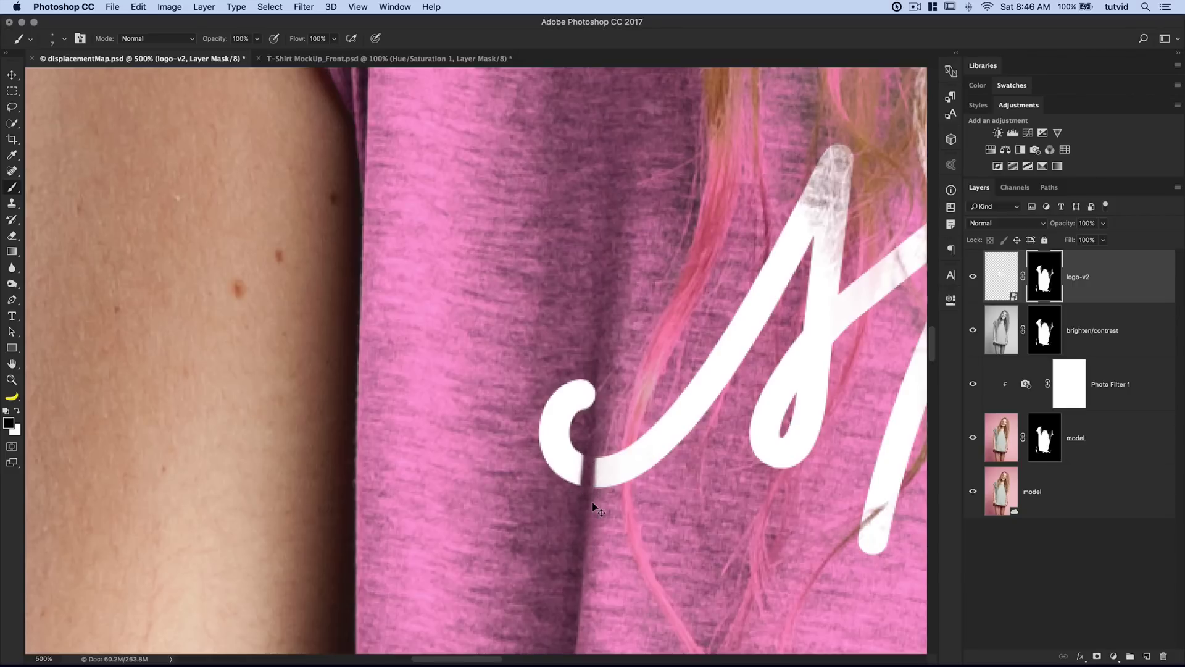
key(super+alt+z)
key(super+alt+z)
key(bracketright)
key(bracketright)
key(bracketright)
key(bracketright)
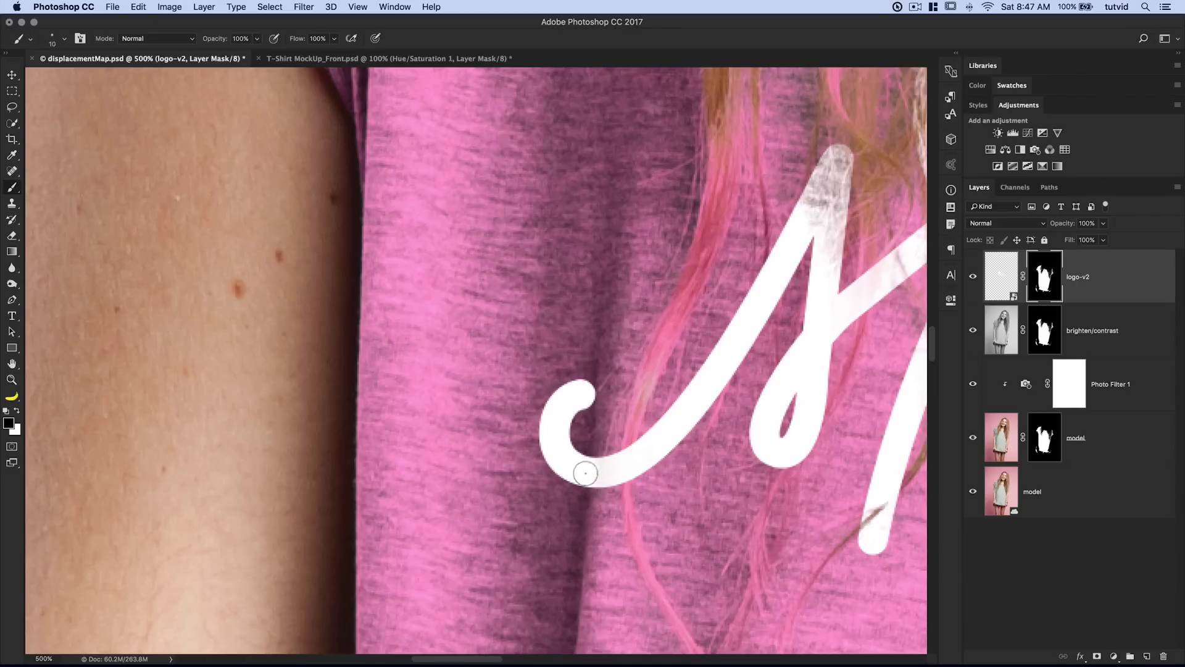
drag(217, 37, 184, 38)
drag(584, 518, 576, 502)
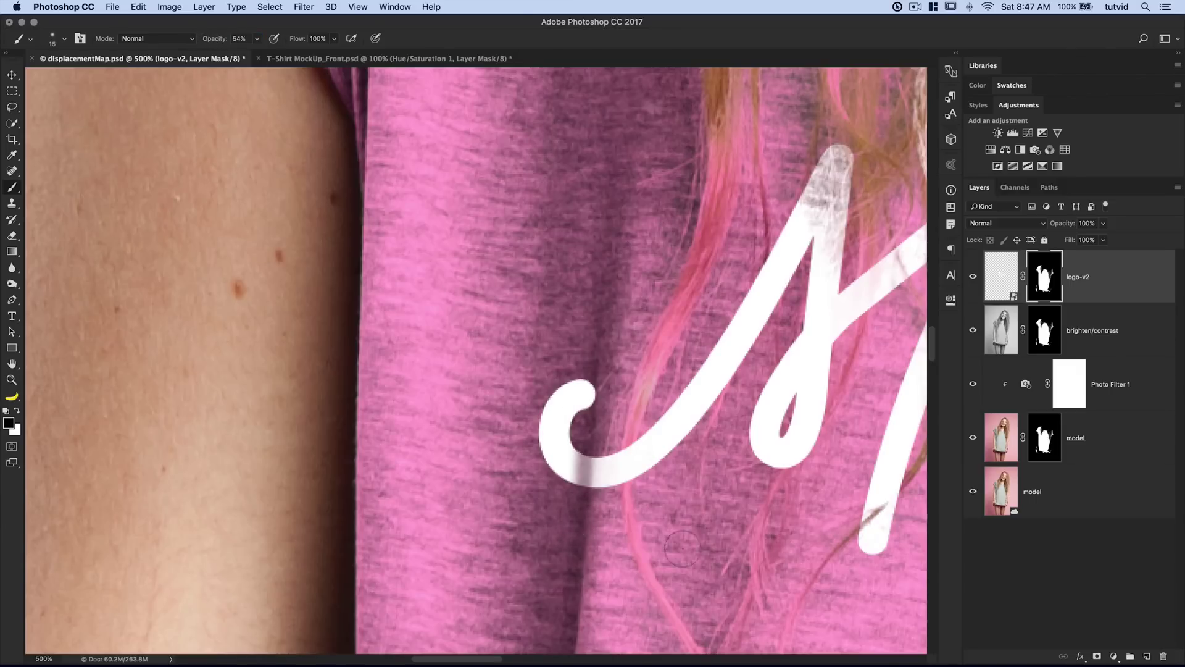
Mask the M so the brown hair strand shows across its lower stroke.
key(super+h)
key(super+1)
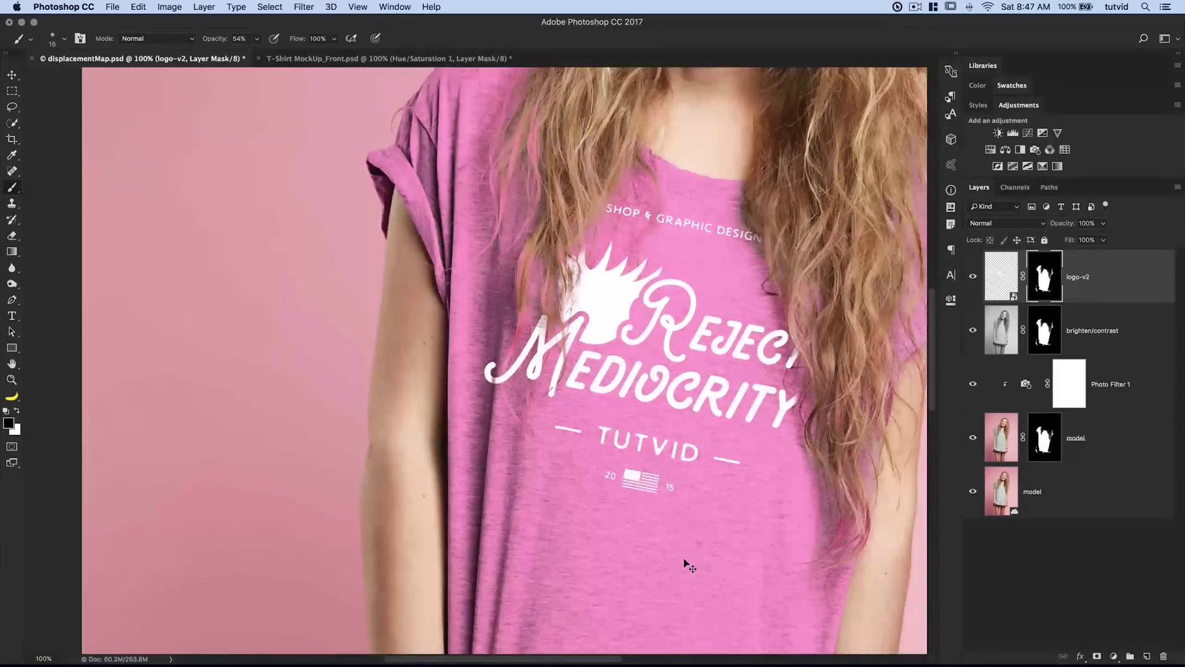
drag(517, 402, 441, 405)
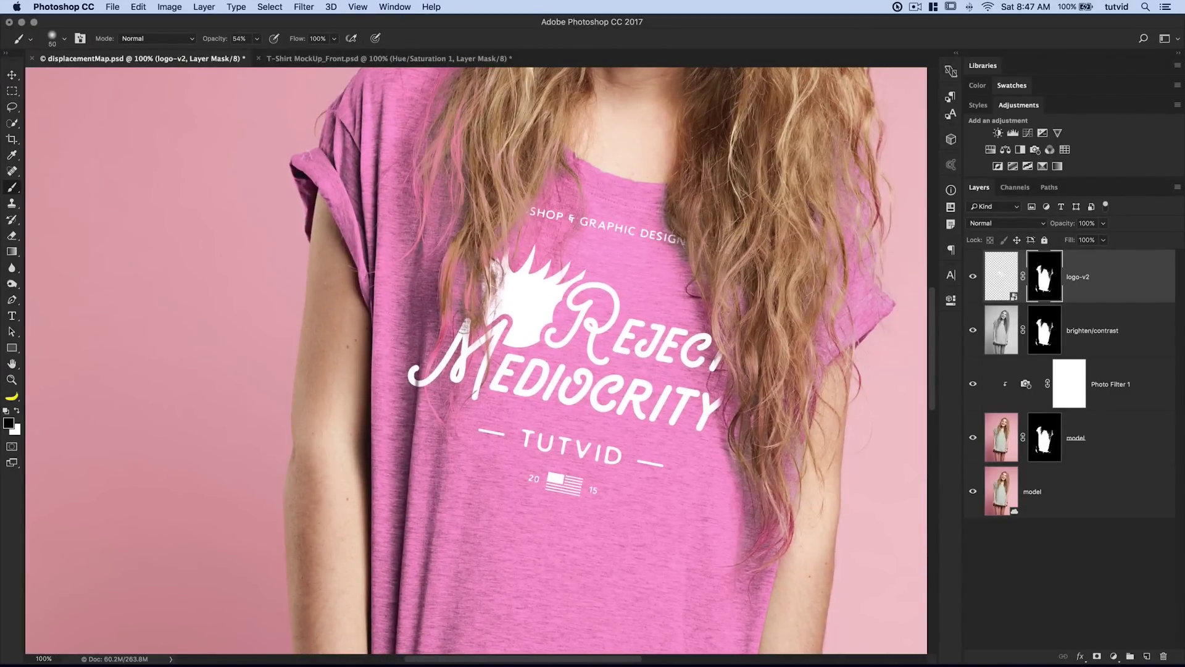
key(bracketright)
key(bracketright)
key(bracketright)
key(bracketright)
mouse_move(446, 321)
mouse_down()
mouse_move(469, 317)
mouse_move(477, 345)
mouse_move(440, 318)
mouse_up()
key(z)
click(432, 366)
click(432, 365)
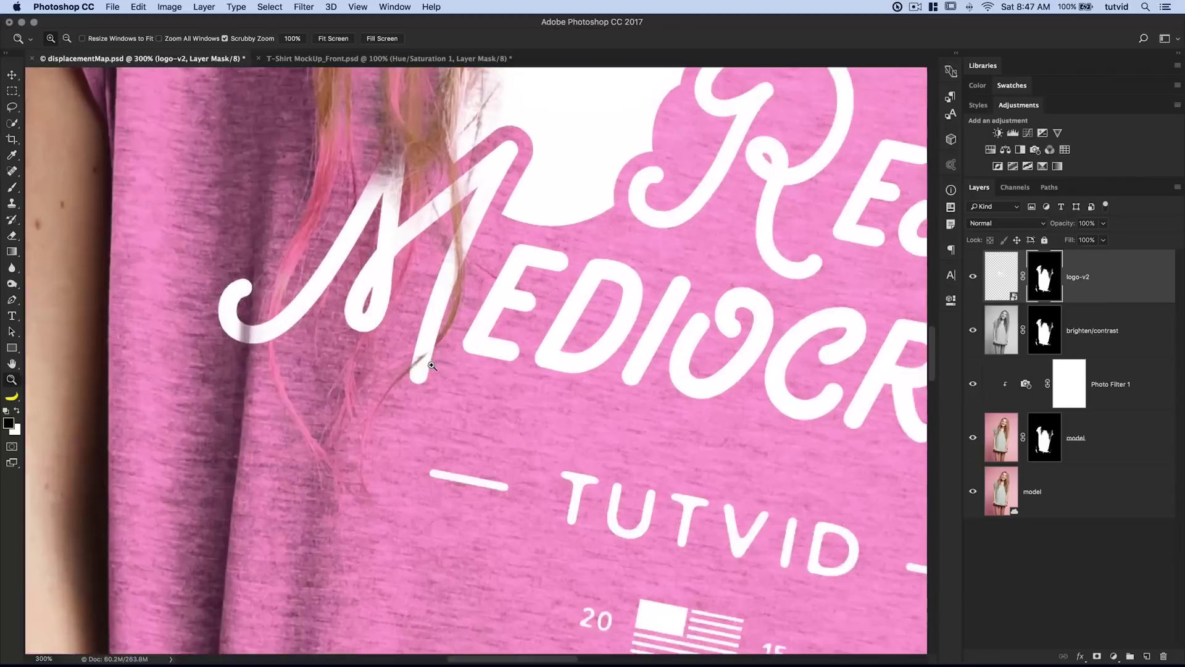
click(432, 365)
key(b)
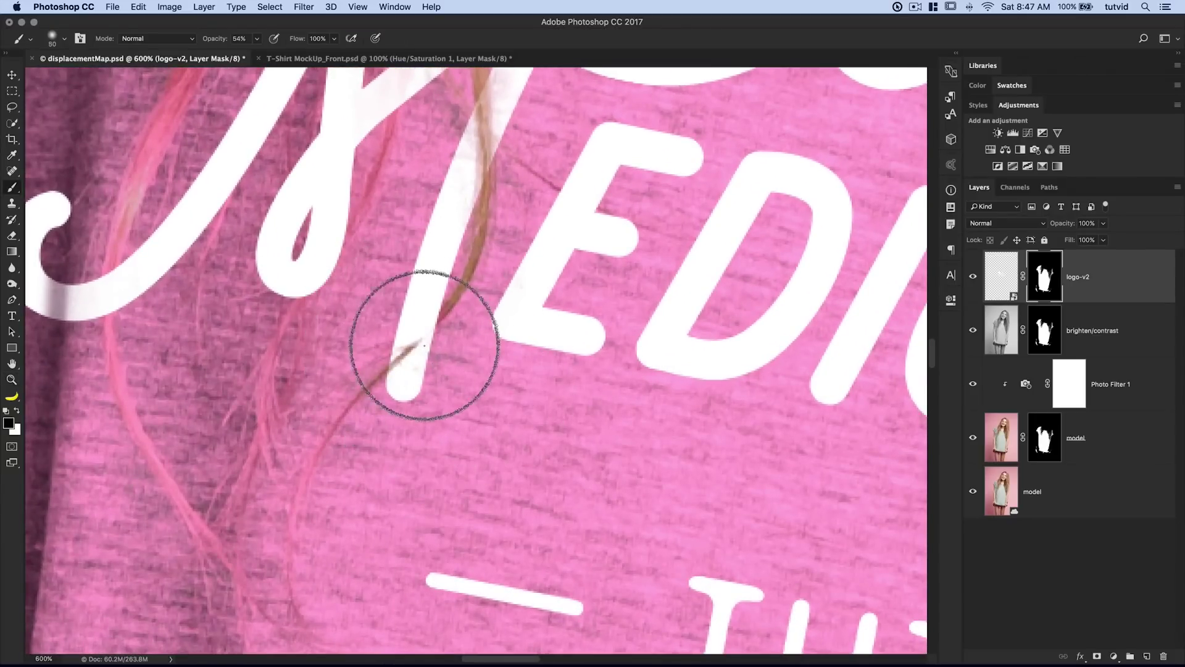
key(bracketleft)
key(bracketleft)
key(bracketleft)
key(bracketleft)
key(bracketleft)
key(bracketleft)
key(bracketleft)
key(bracketleft)
key(bracketleft)
key(bracketleft)
key(bracketleft)
key(bracketleft)
mouse_move(415, 344)
mouse_down()
mouse_move(435, 319)
mouse_move(405, 355)
mouse_up()
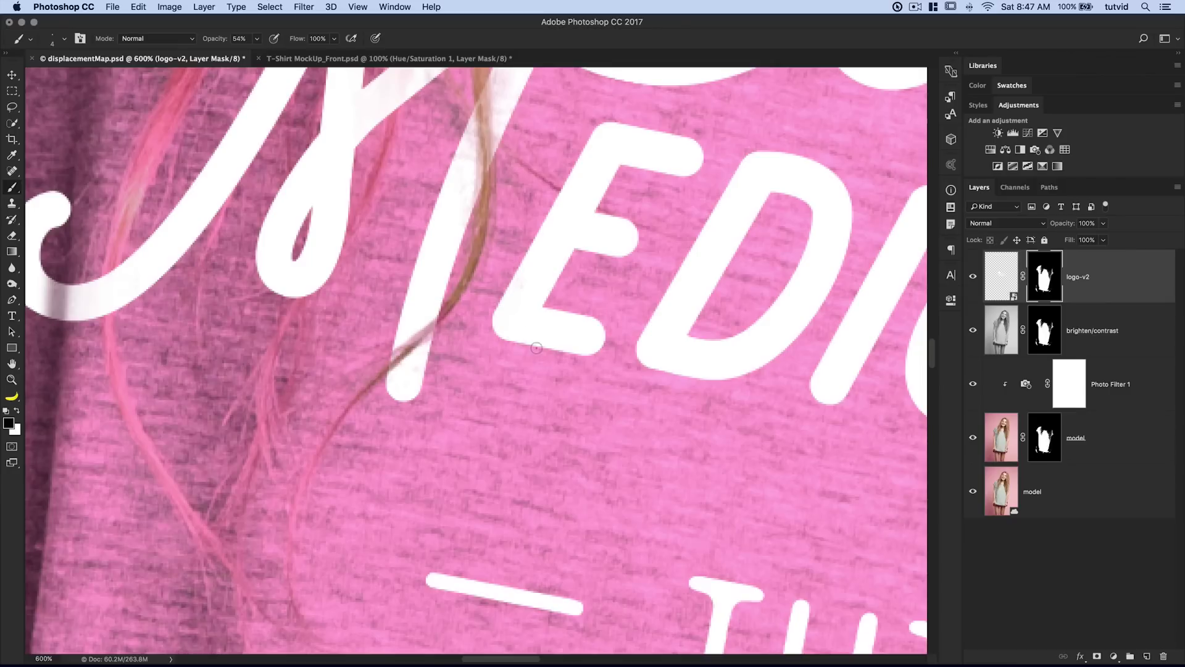
key(super+0)
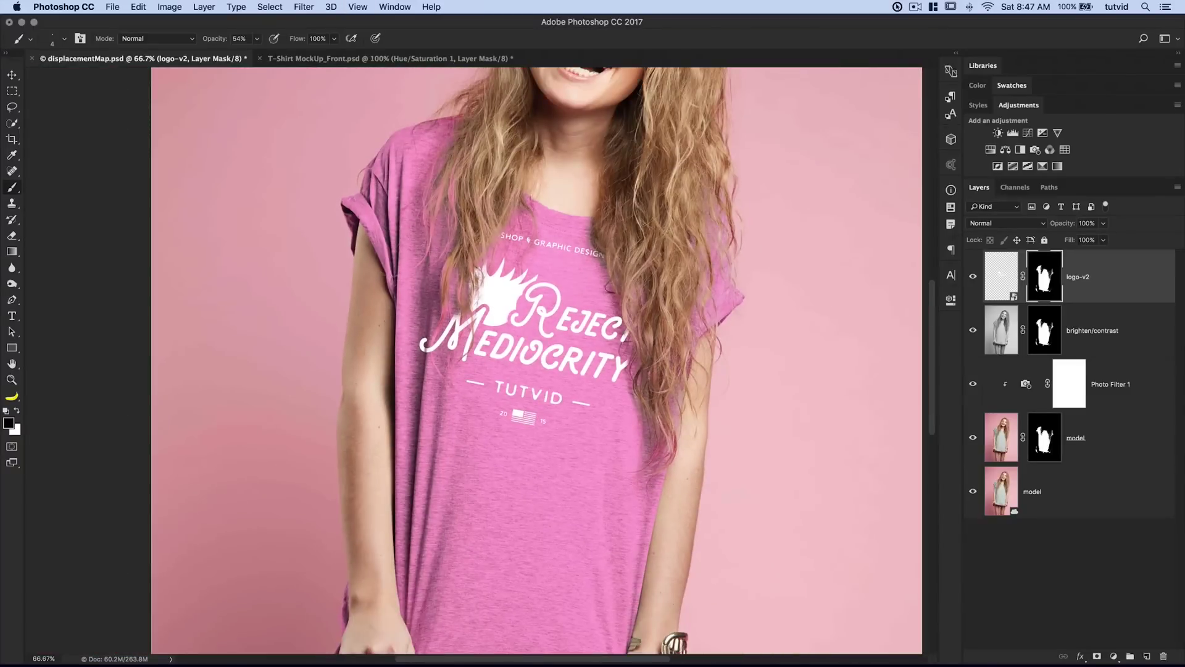
scroll(542, 456, up, 3)
scroll(542, 457, right, 3)
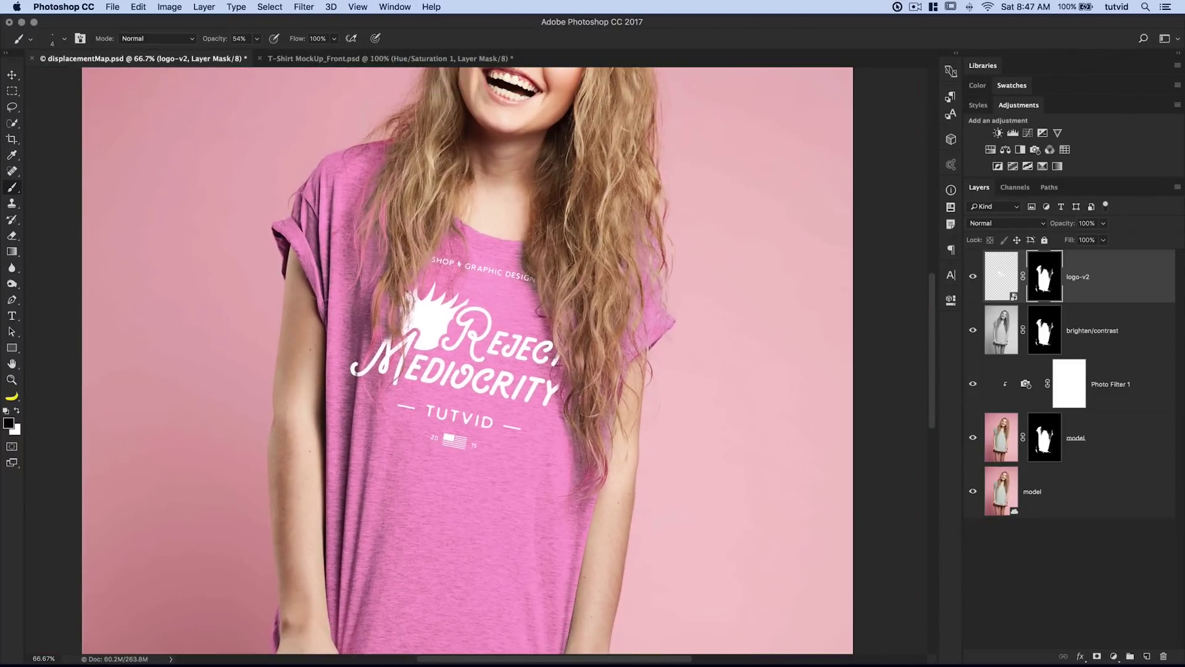
key(super+minus)
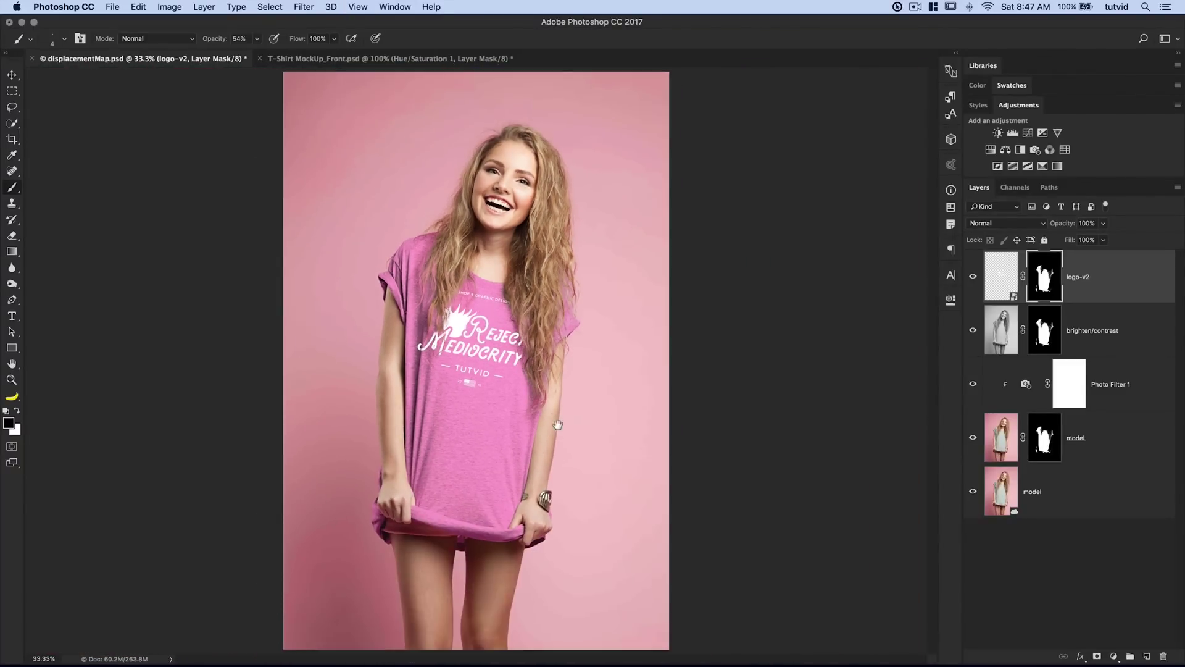
key(z)
click(479, 322)
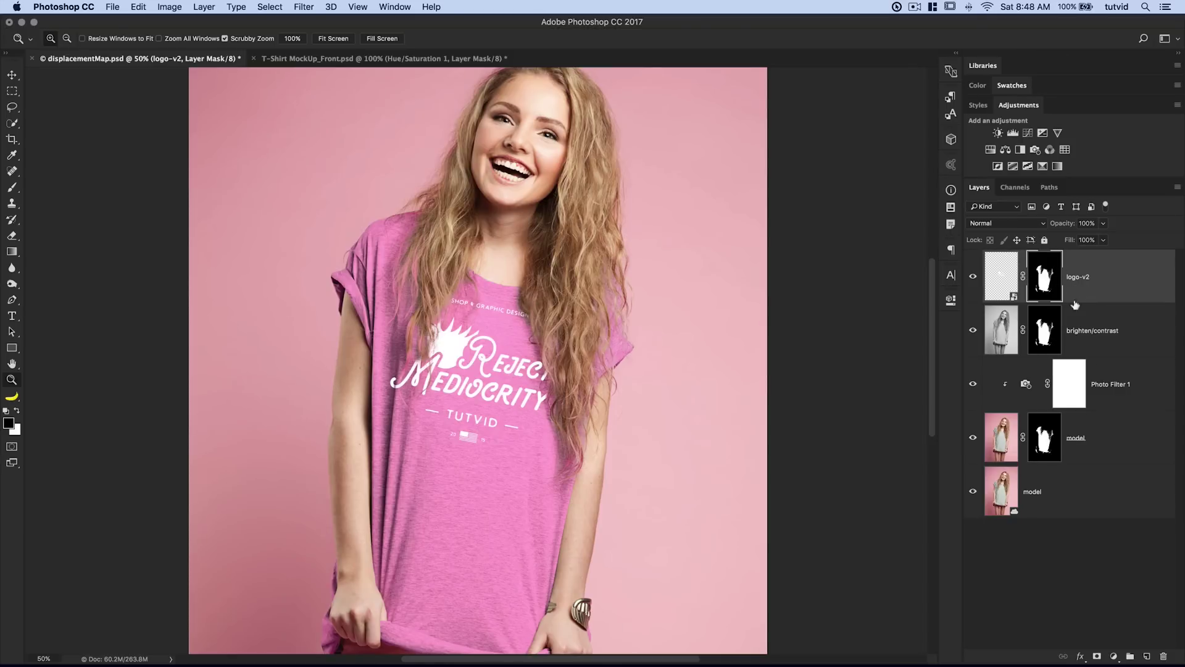
click(1006, 441)
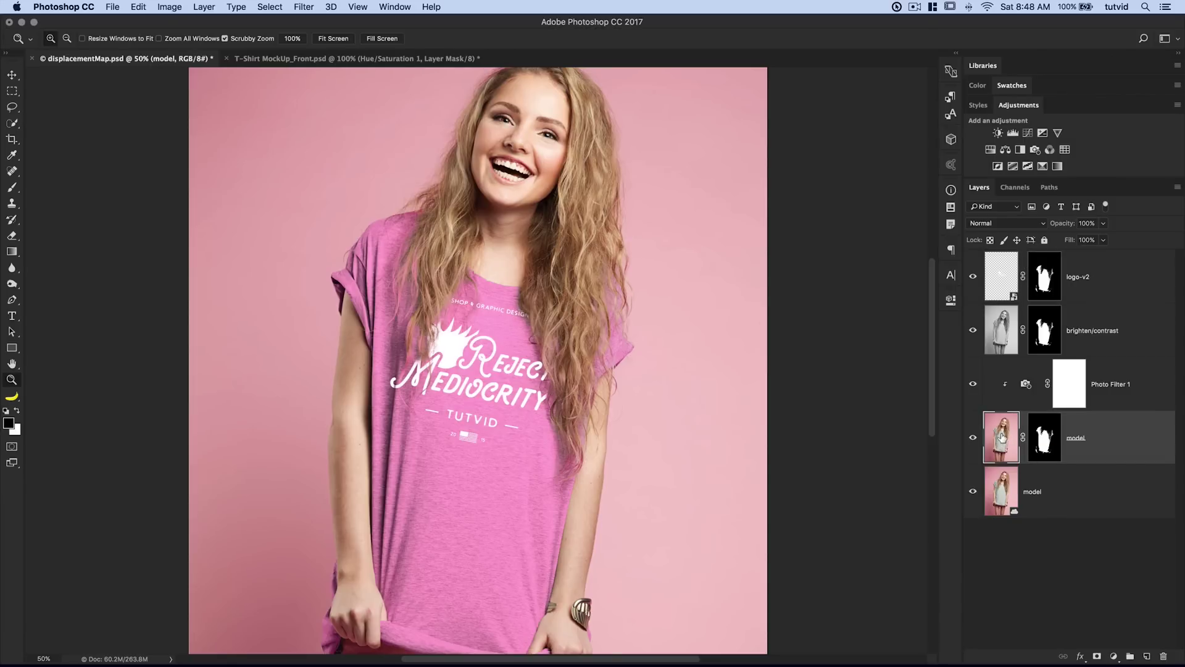
Put a copy of the masked model layer at the top in Multiply at 50% opacity.
key(alt)
drag(1004, 439, 1021, 254)
click(1000, 223)
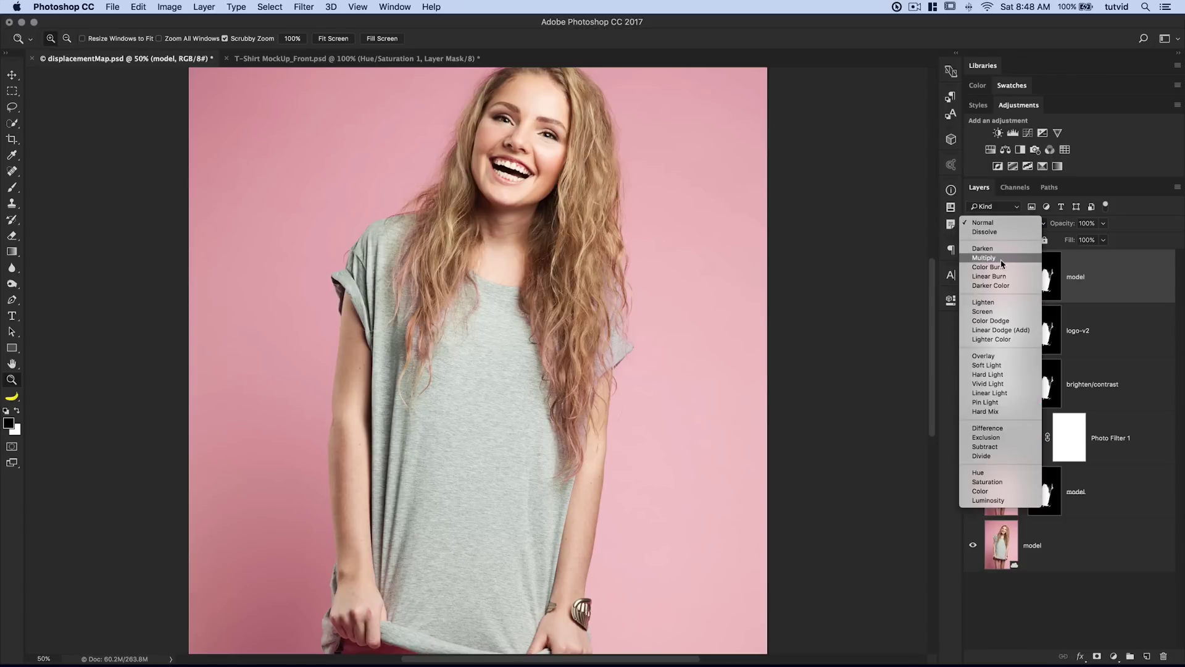
click(1000, 258)
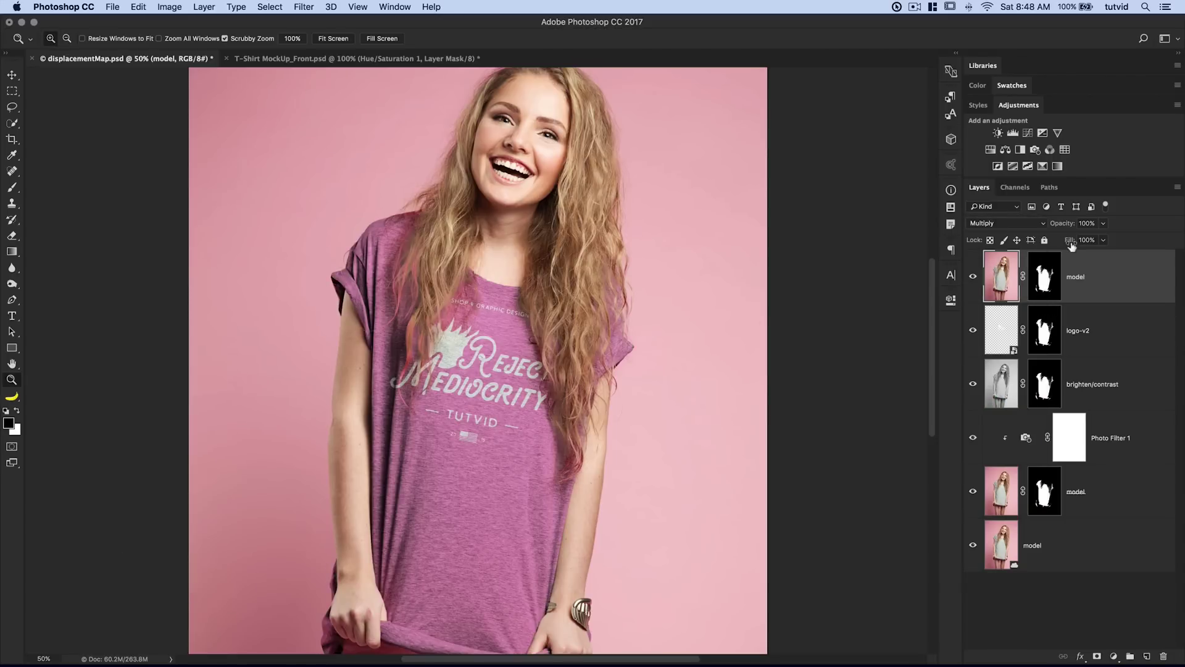
drag(1062, 223, 1043, 223)
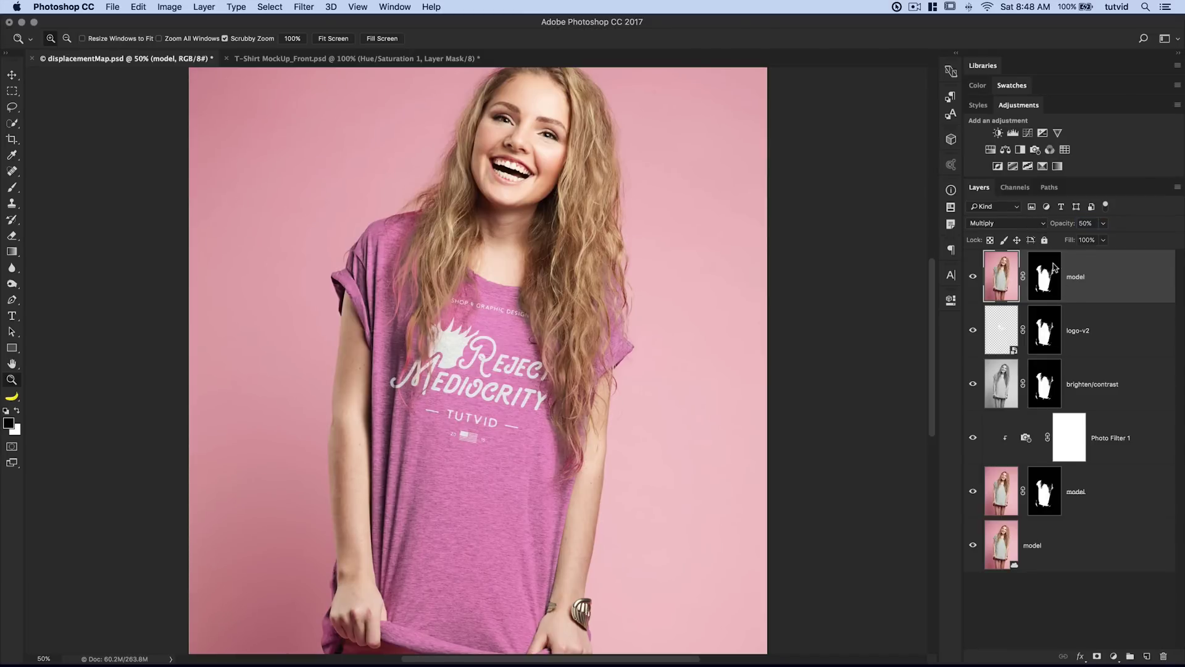
drag(559, 382, 566, 335)
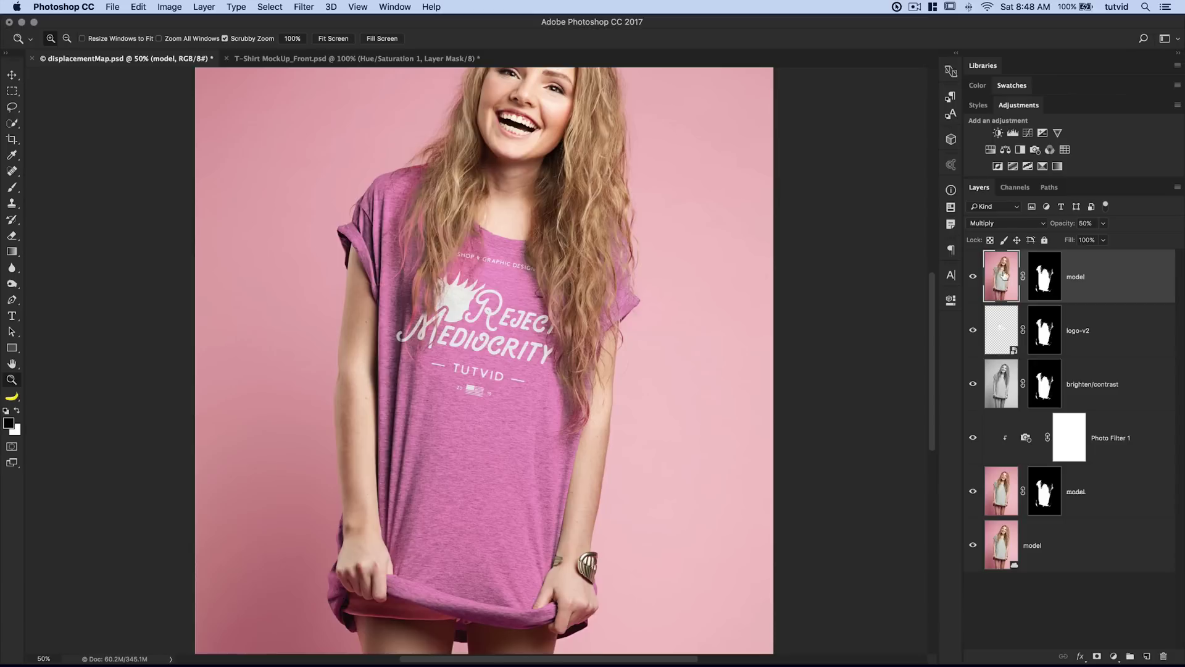
Add a Levels adjustment clipped to the top model copy with the black input at 77.
click(1012, 133)
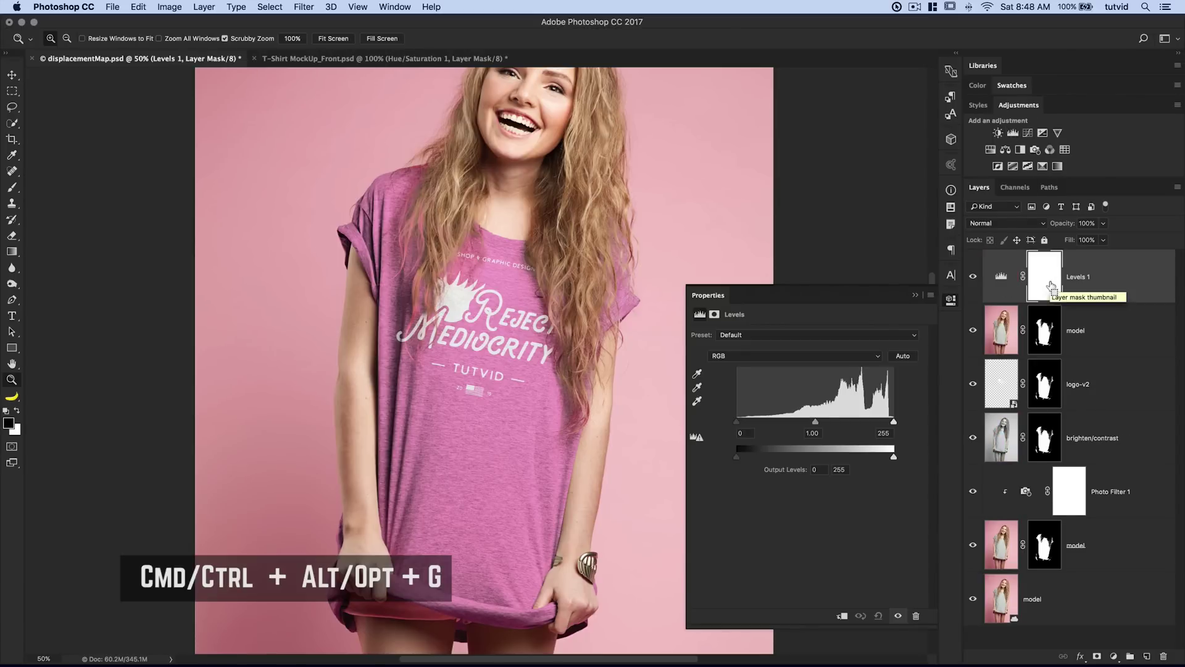
key(super+alt+g)
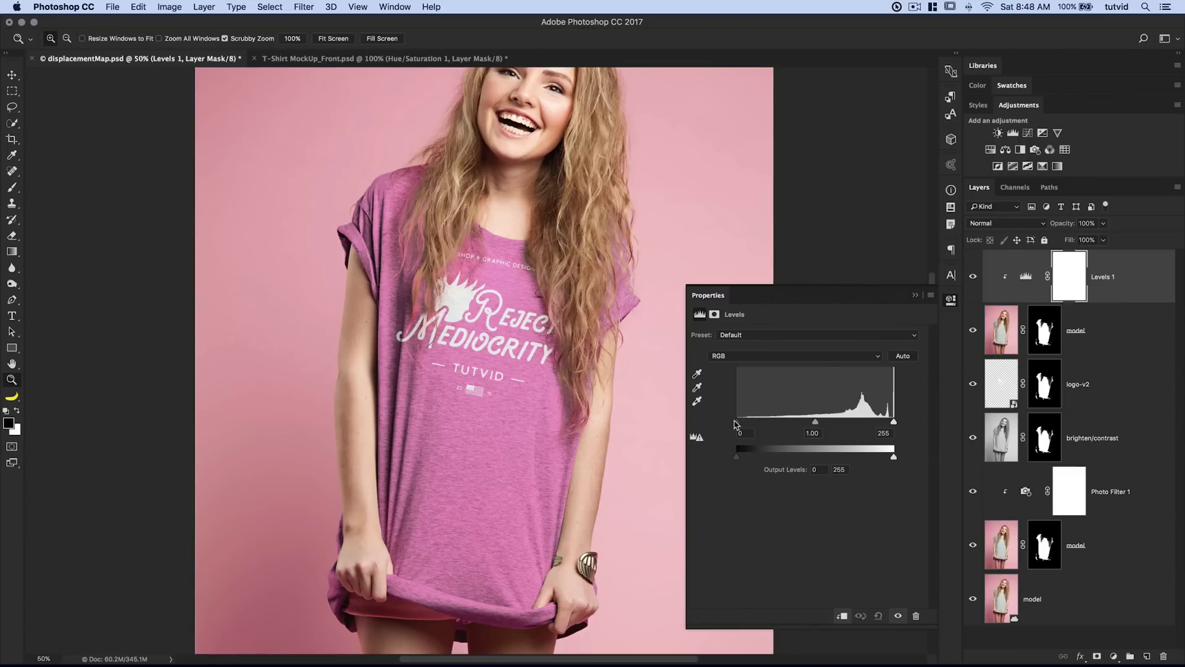
drag(734, 424, 772, 432)
click(1024, 282)
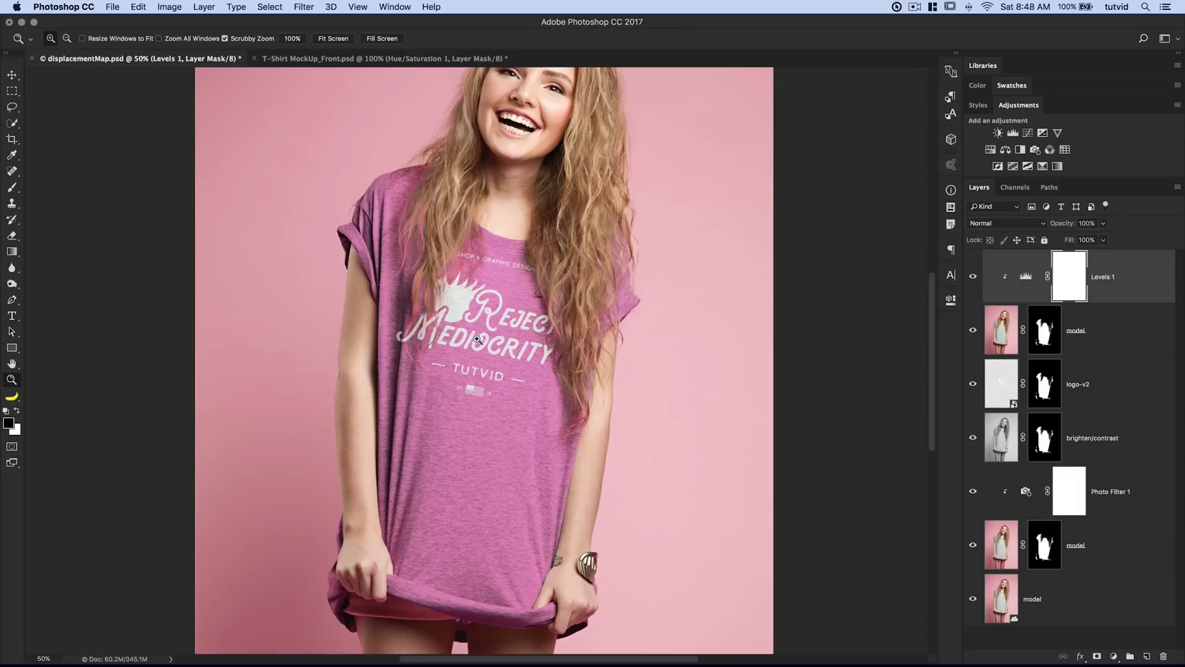
Set the top model copy layer's opacity to 50%.
click(995, 341)
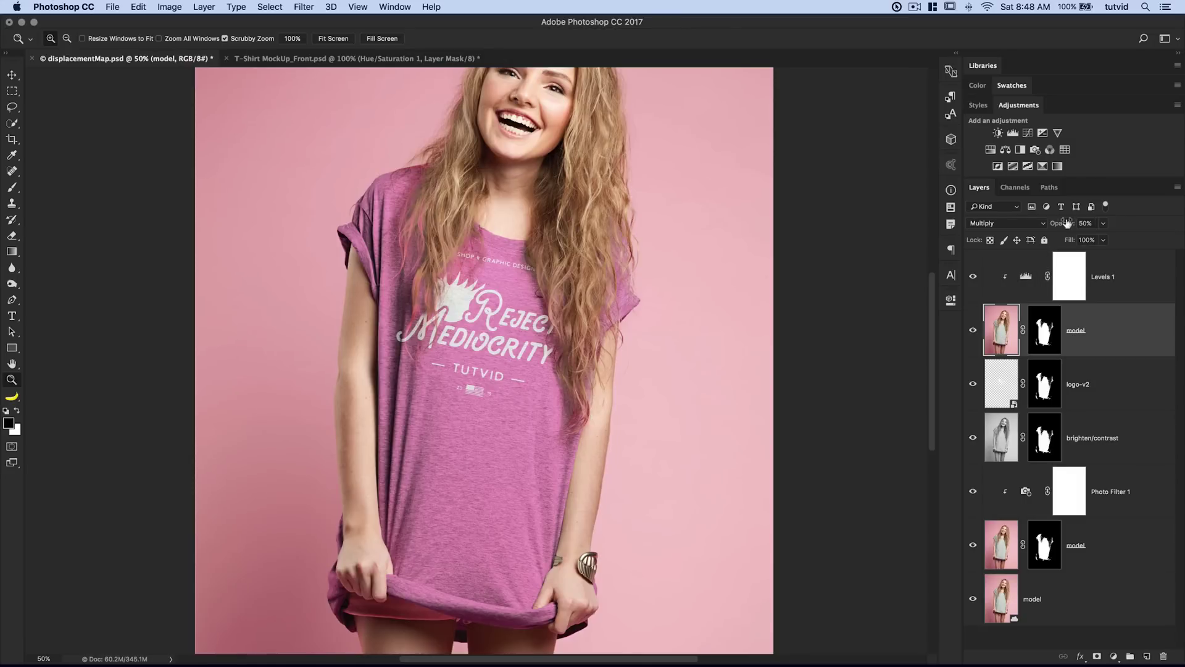
drag(1061, 227, 1057, 224)
key(Return)
Apply a Displace filter at scale 3 to logo-v2, using displacementMap.psd as the map.
click(1093, 380)
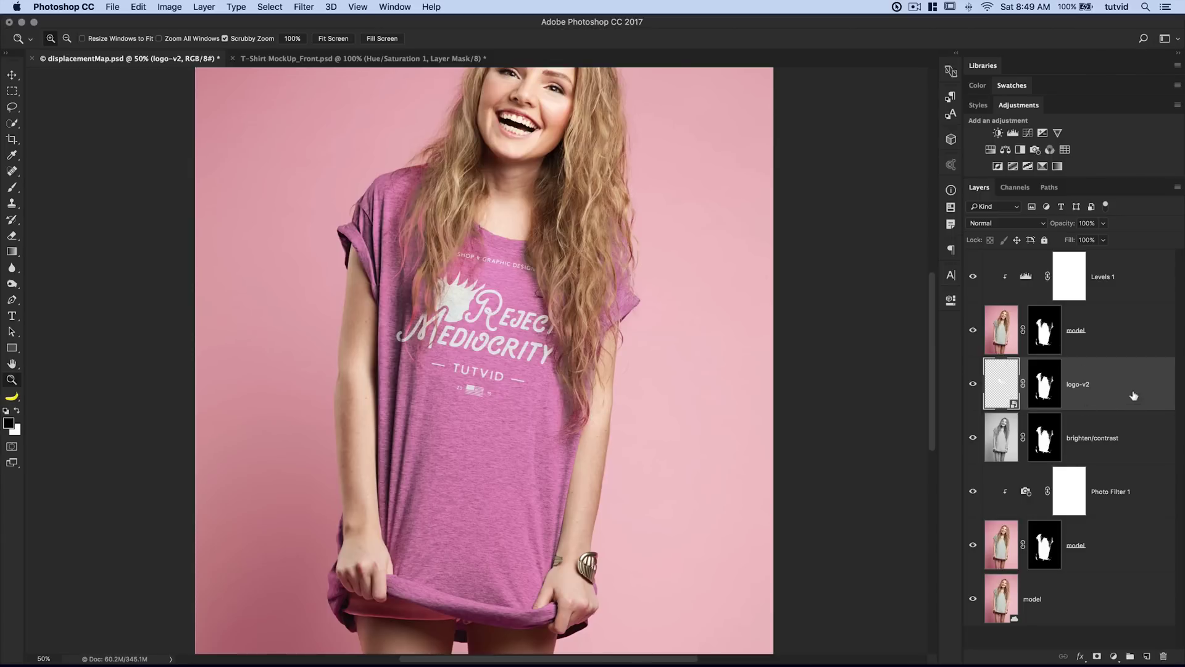
click(304, 7)
mouse_move(382, 178)
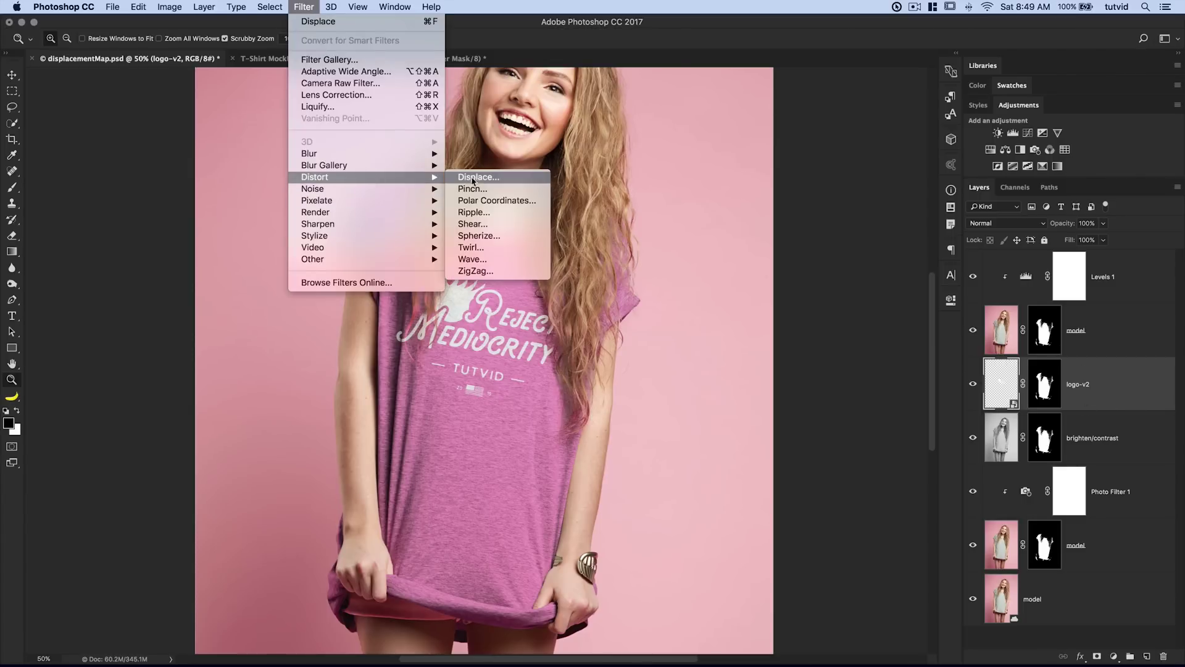
click(475, 178)
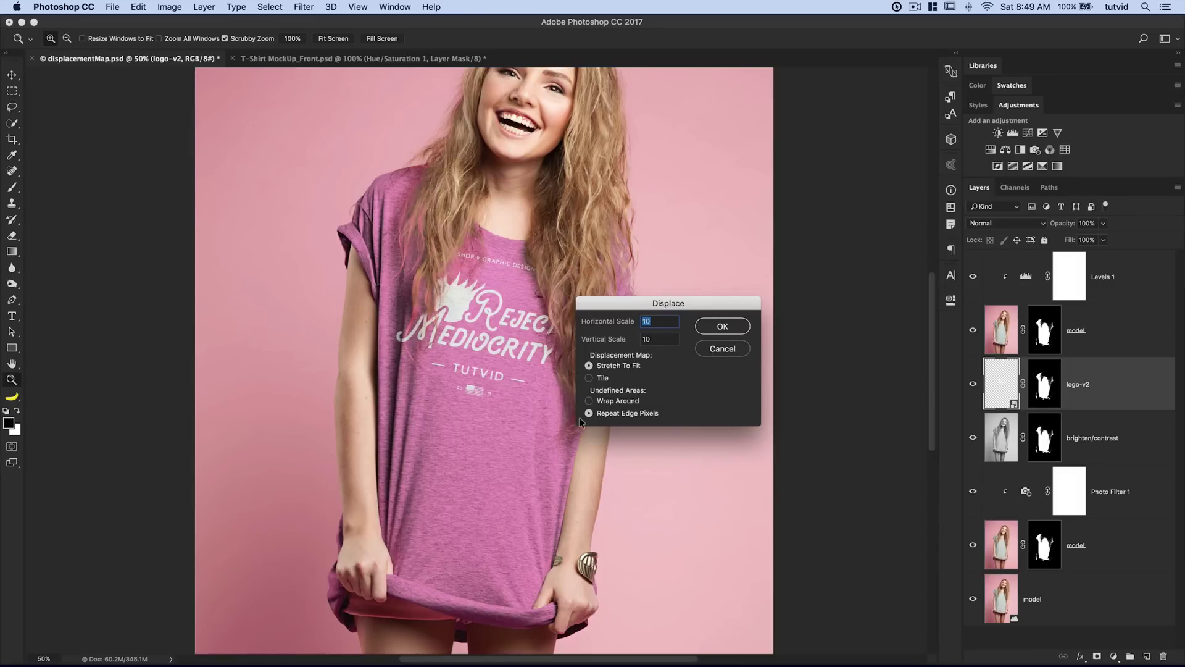
click(664, 321)
drag(666, 305, 678, 293)
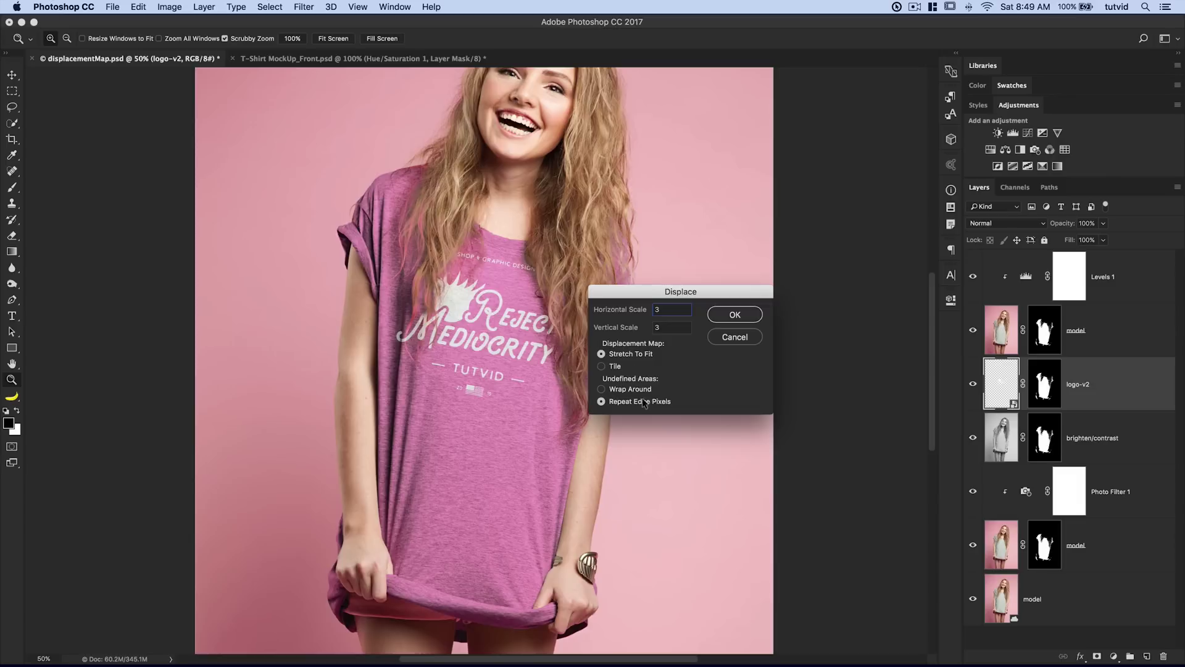
click(722, 316)
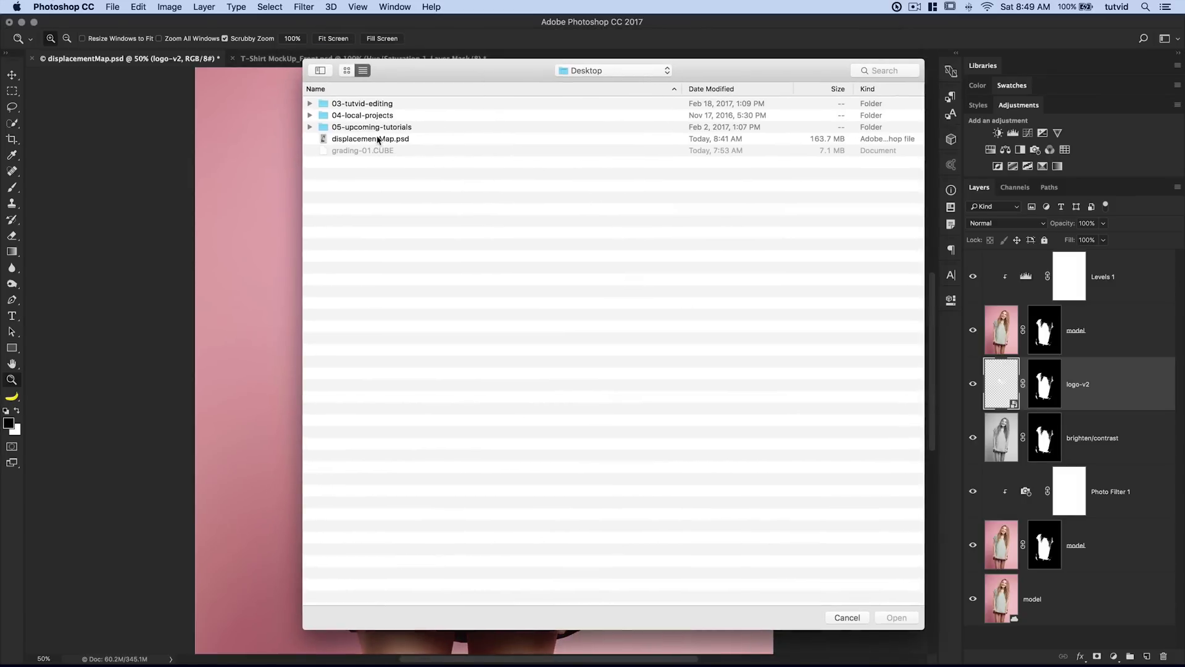
click(379, 140)
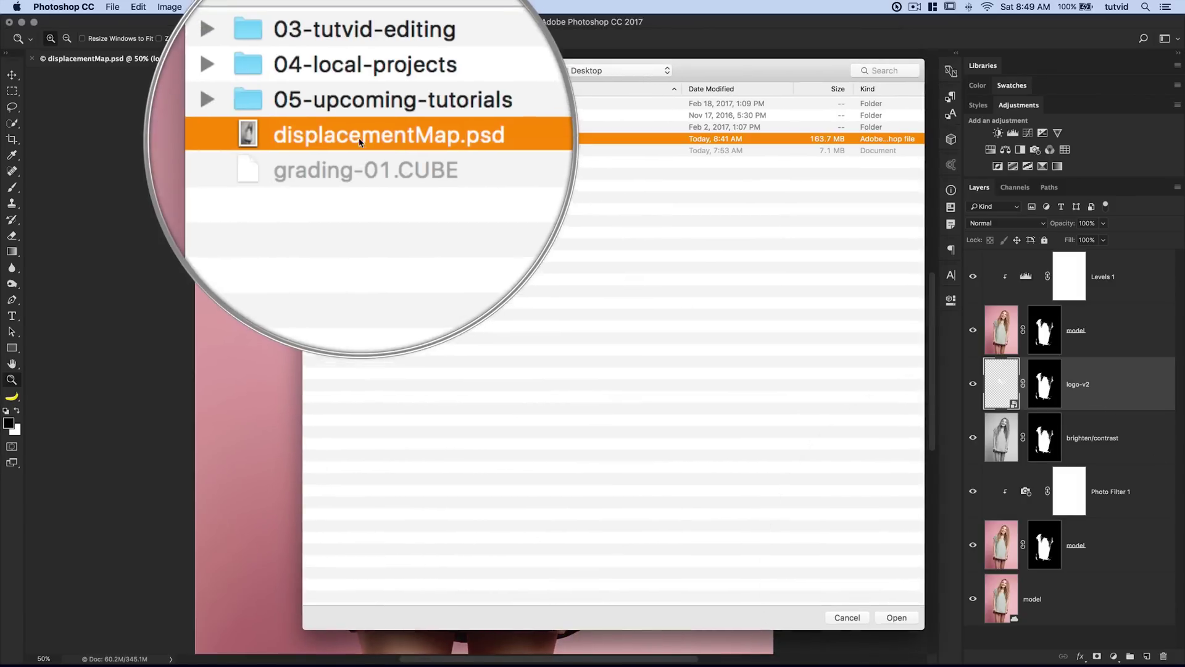
click(892, 619)
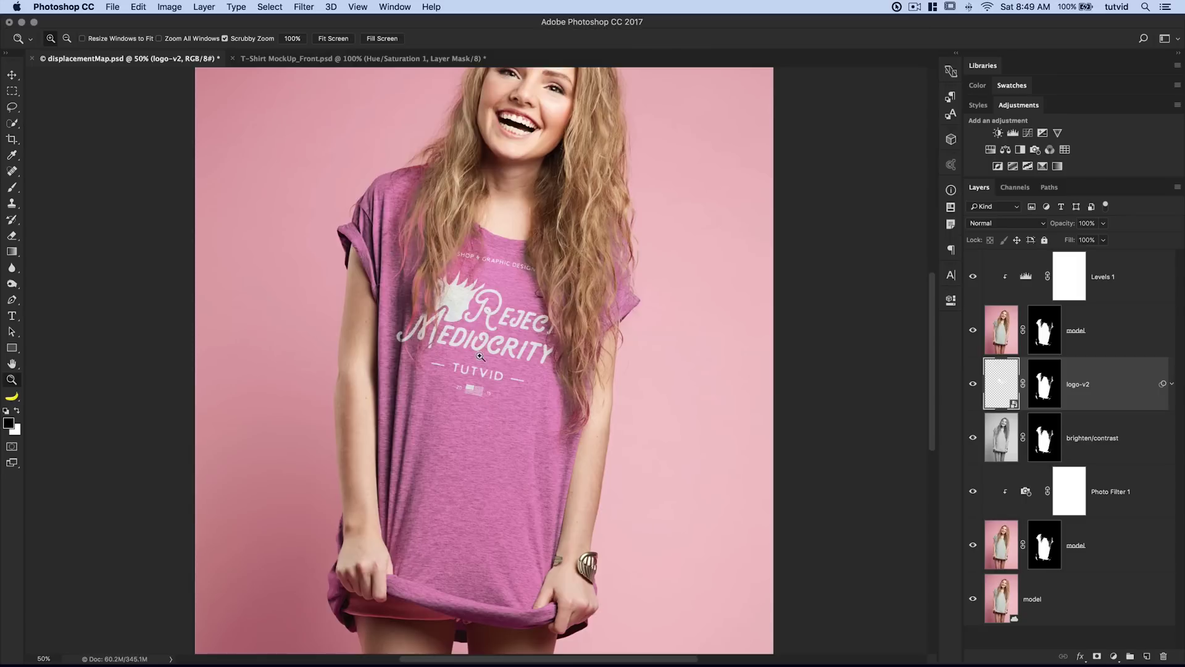
click(1171, 384)
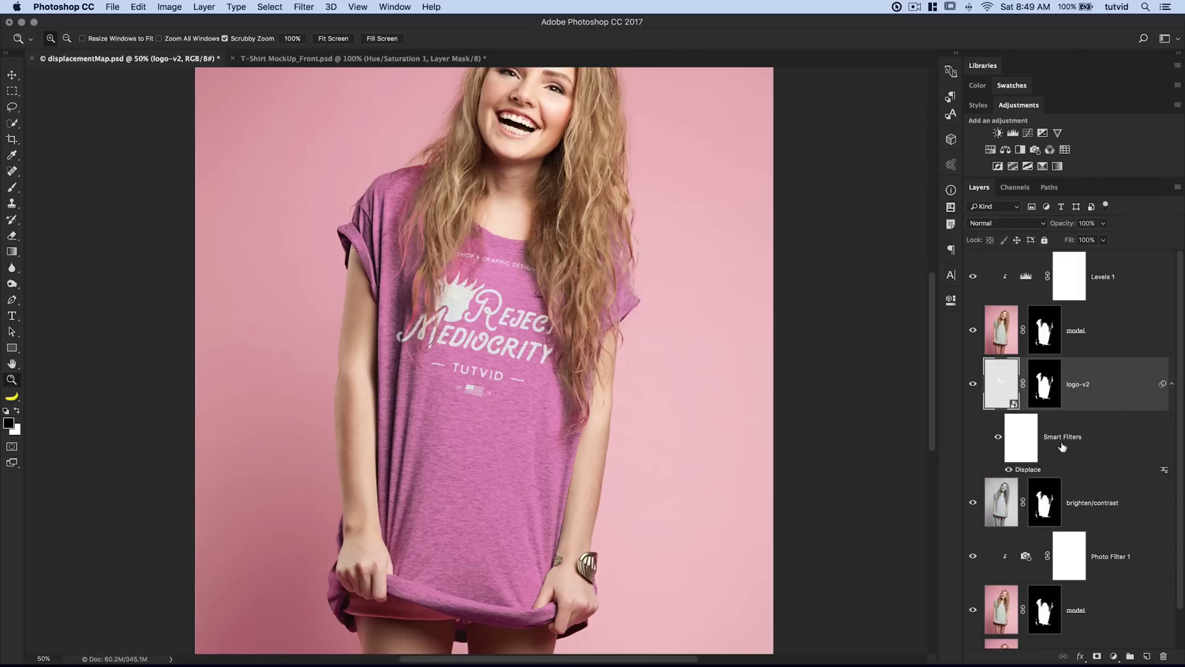
Toggle the Displace effect off and on, then inspect the logo letters at 400%.
click(998, 438)
click(998, 438)
click(414, 341)
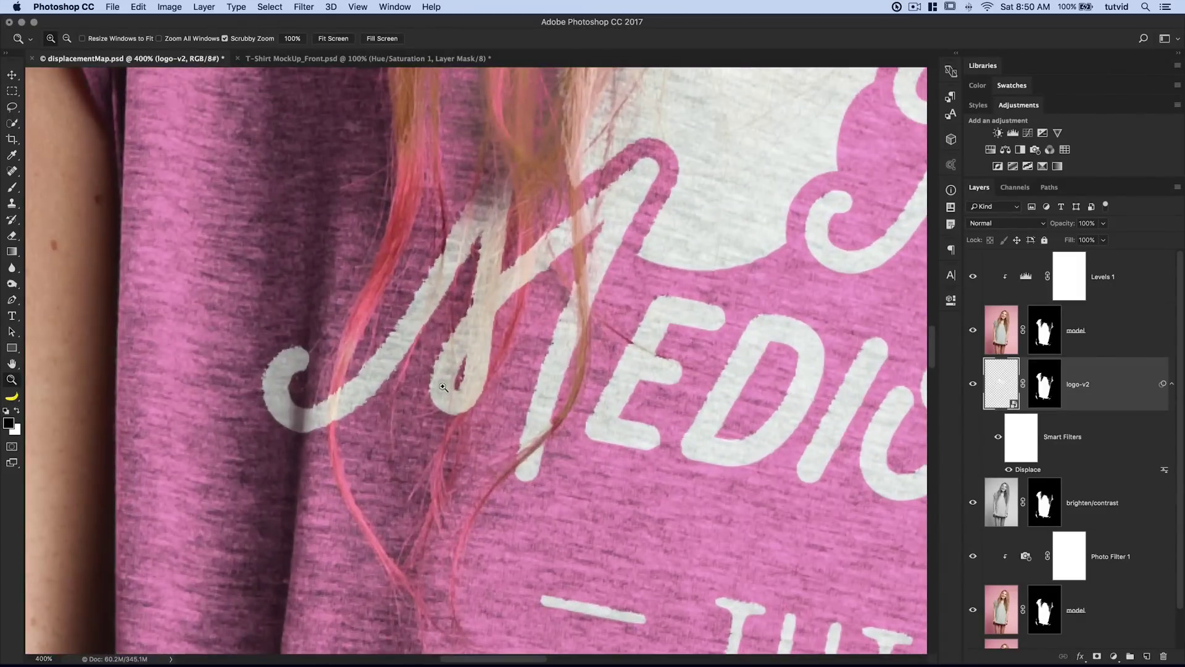
scroll(671, 211, right, 15)
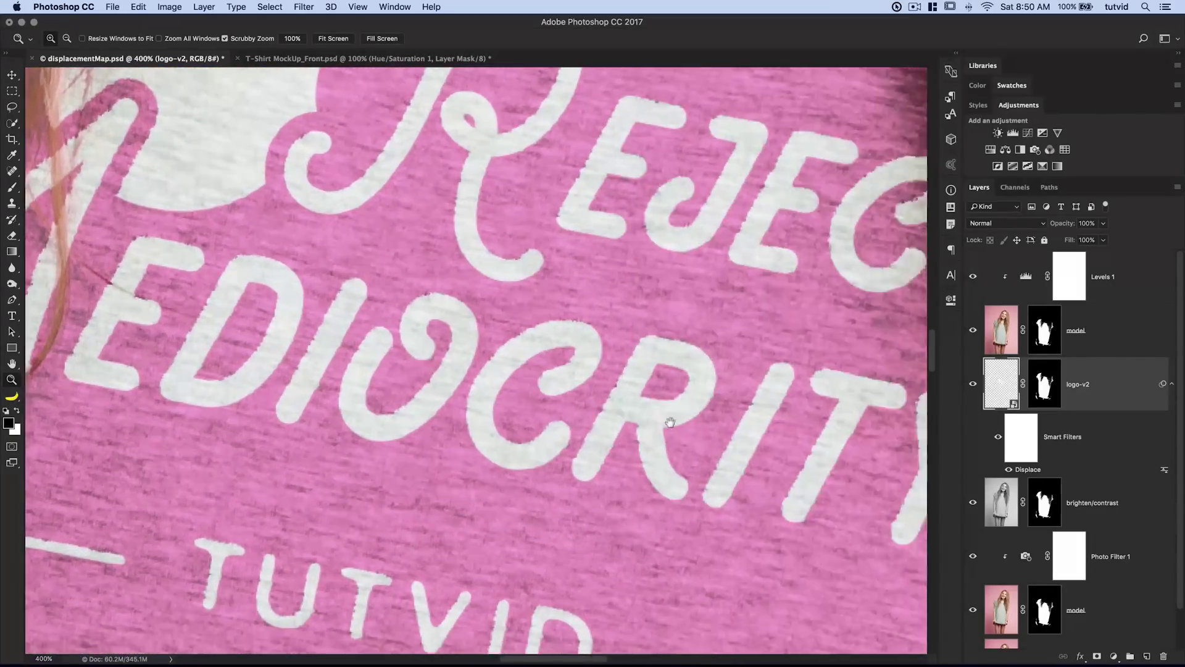
drag(670, 422, 370, 361)
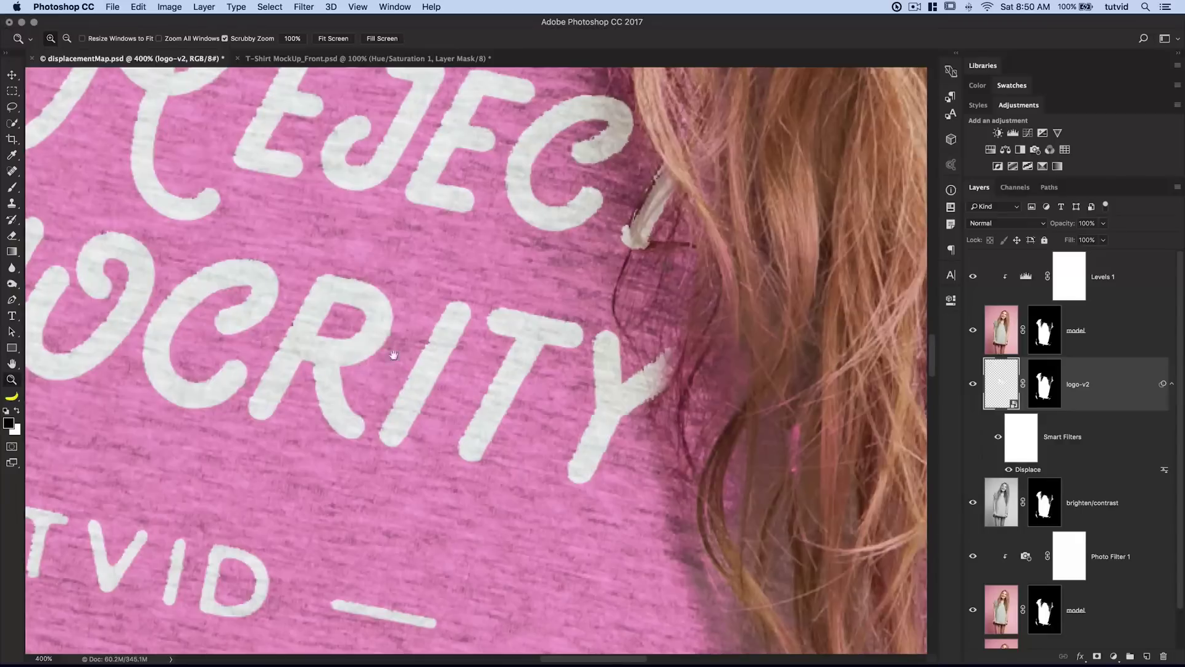
drag(599, 250, 763, 523)
Zoom back out to the whole model and collapse logo-v2's smart filter list.
key(super+1)
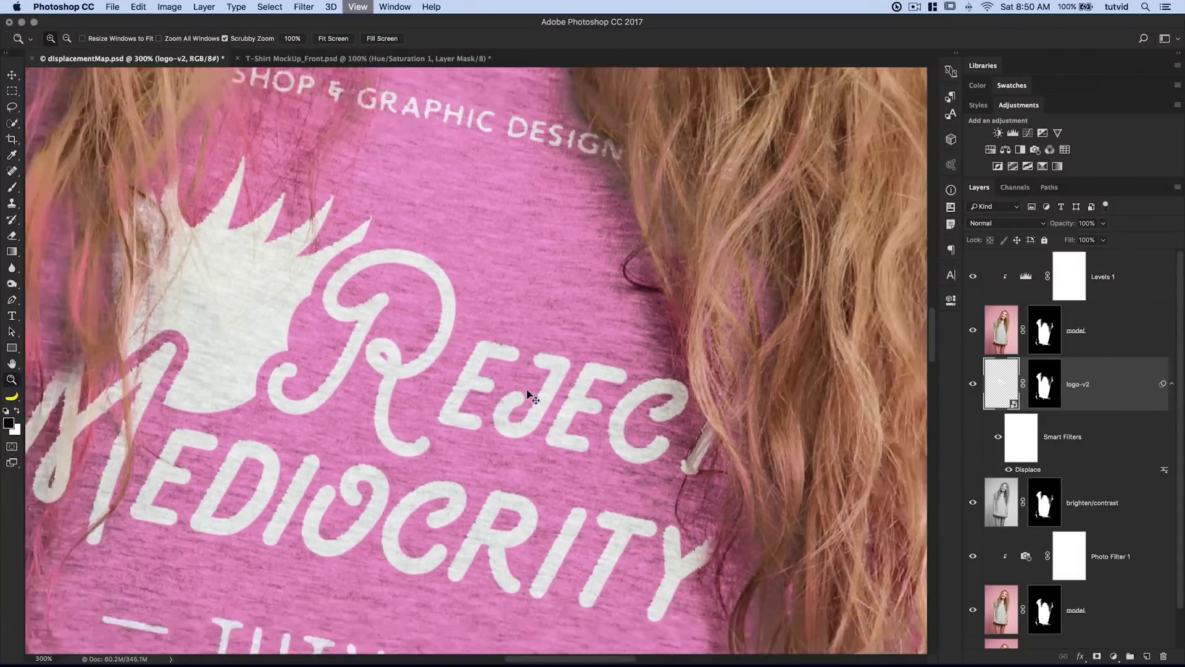
key(super+minus)
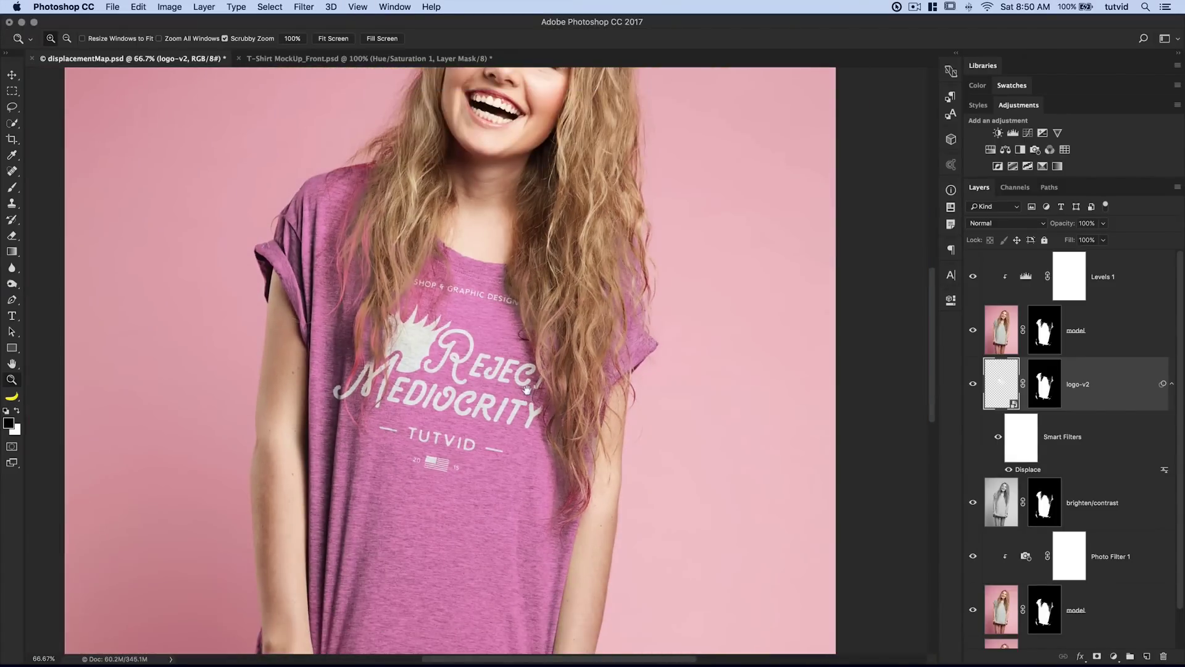
click(1172, 383)
key(super+minus)
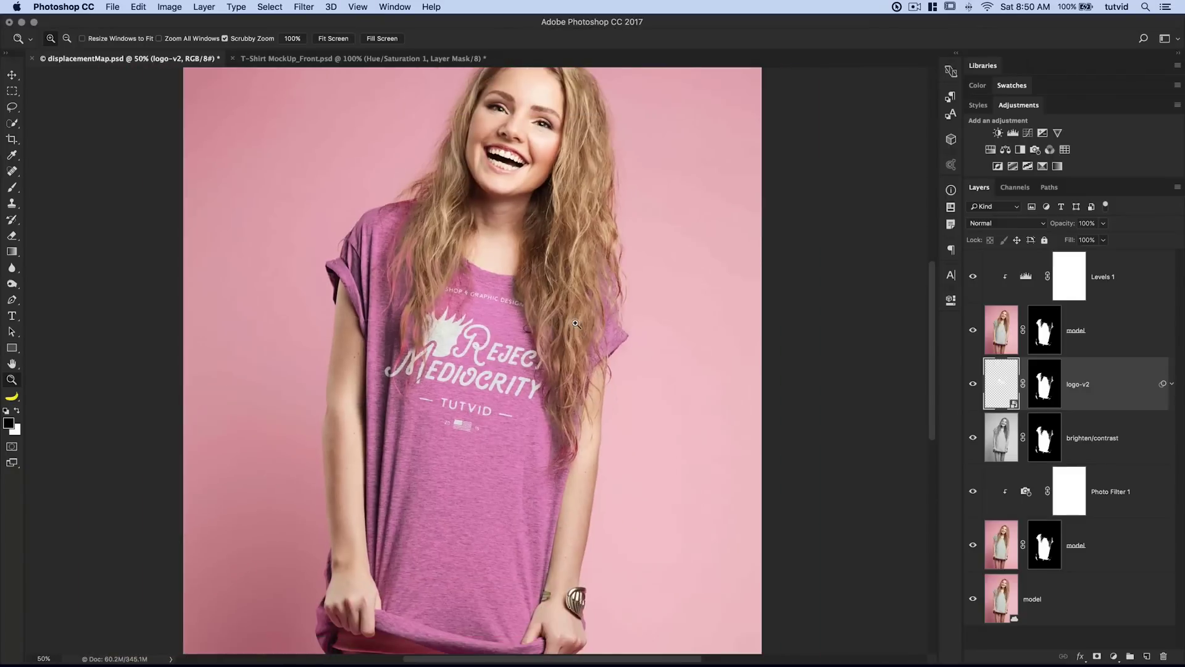
Set logo-v2 to Screen blending after trying Multiply, and add a Hue/Saturation adjustment above it.
click(1003, 223)
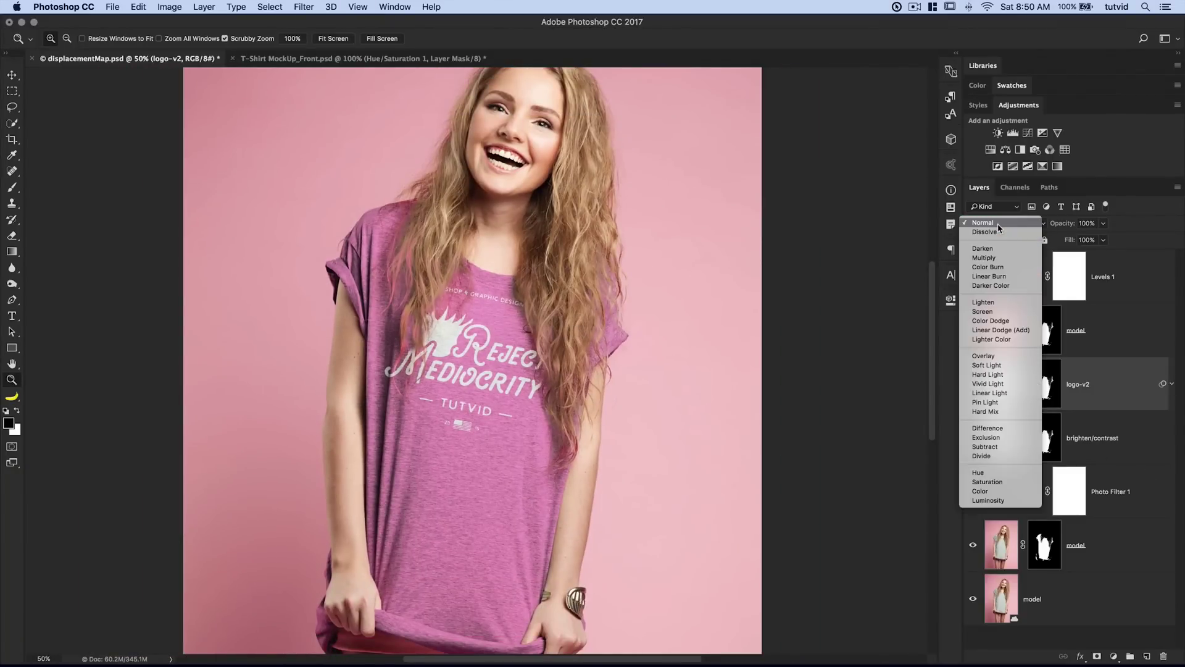
click(1002, 252)
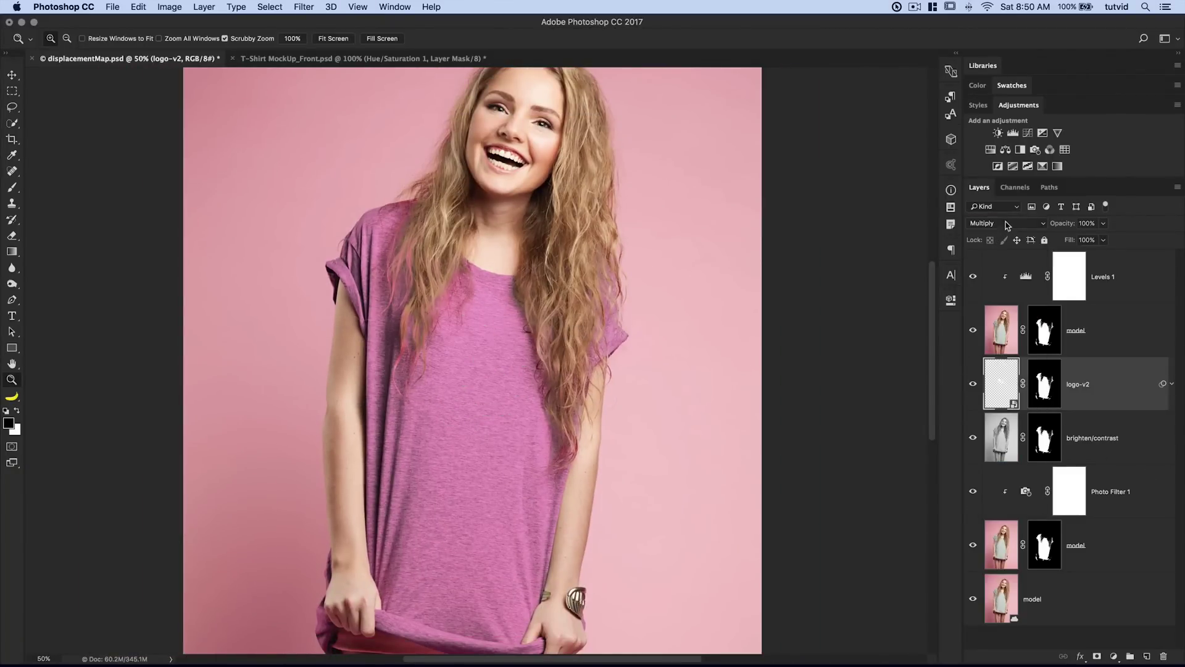
click(1007, 223)
click(1003, 279)
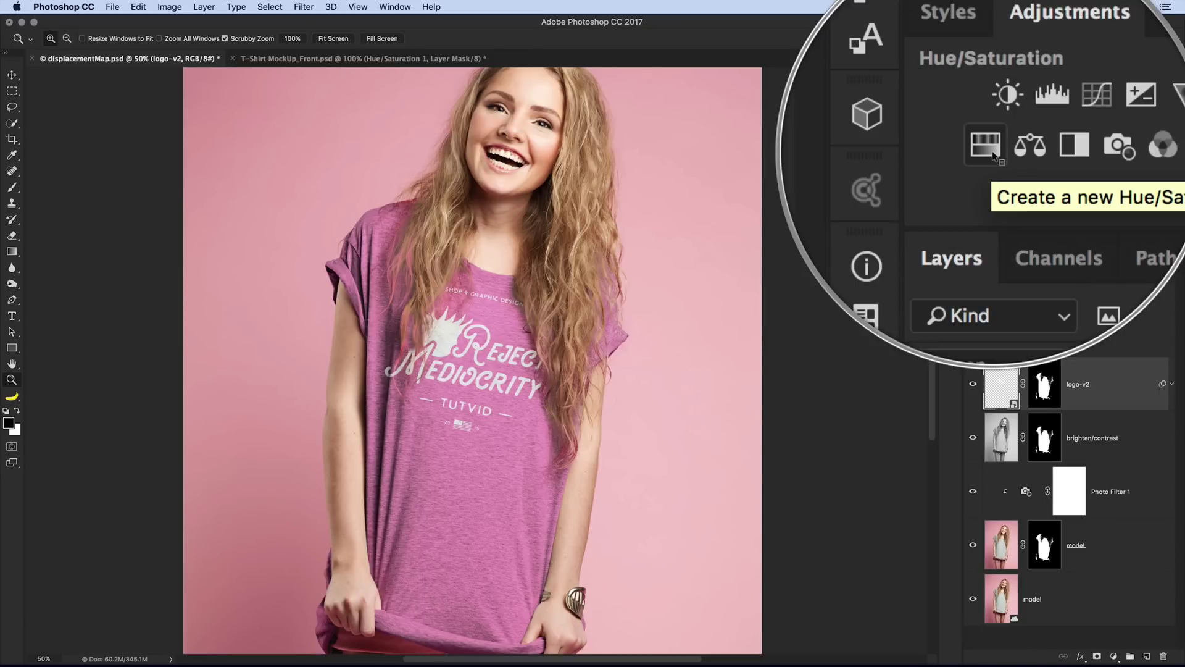
click(991, 150)
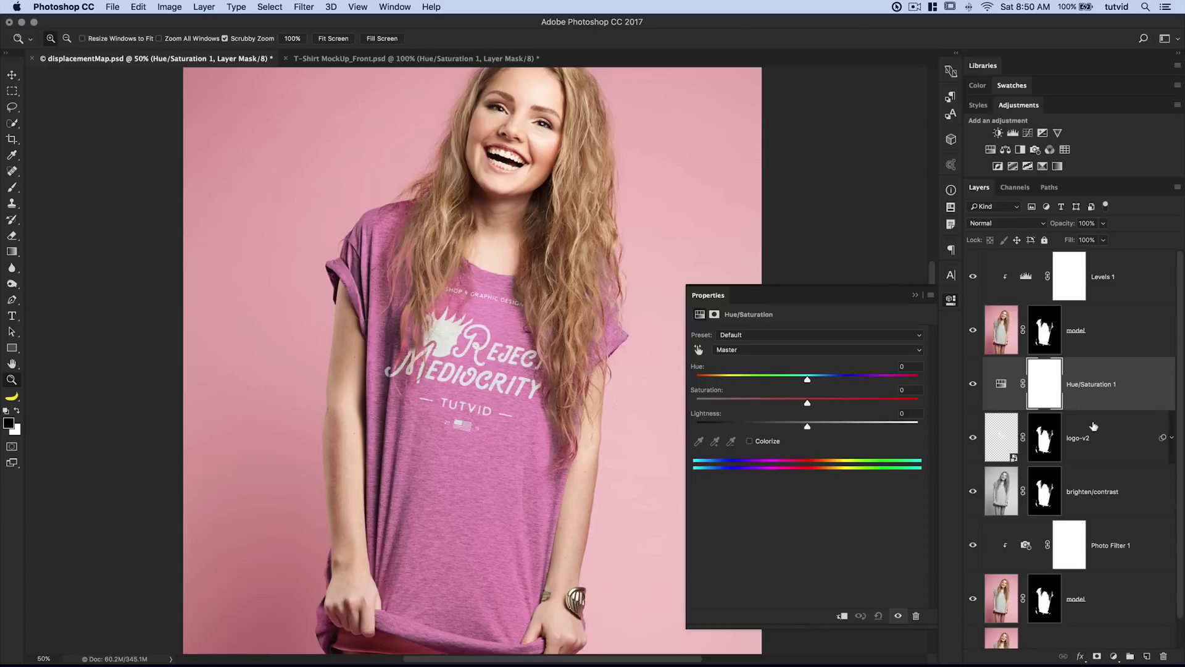
Clip the Hue/Saturation layer to logo-v2 and colorize it green with lightness -35.
key(super+alt+g)
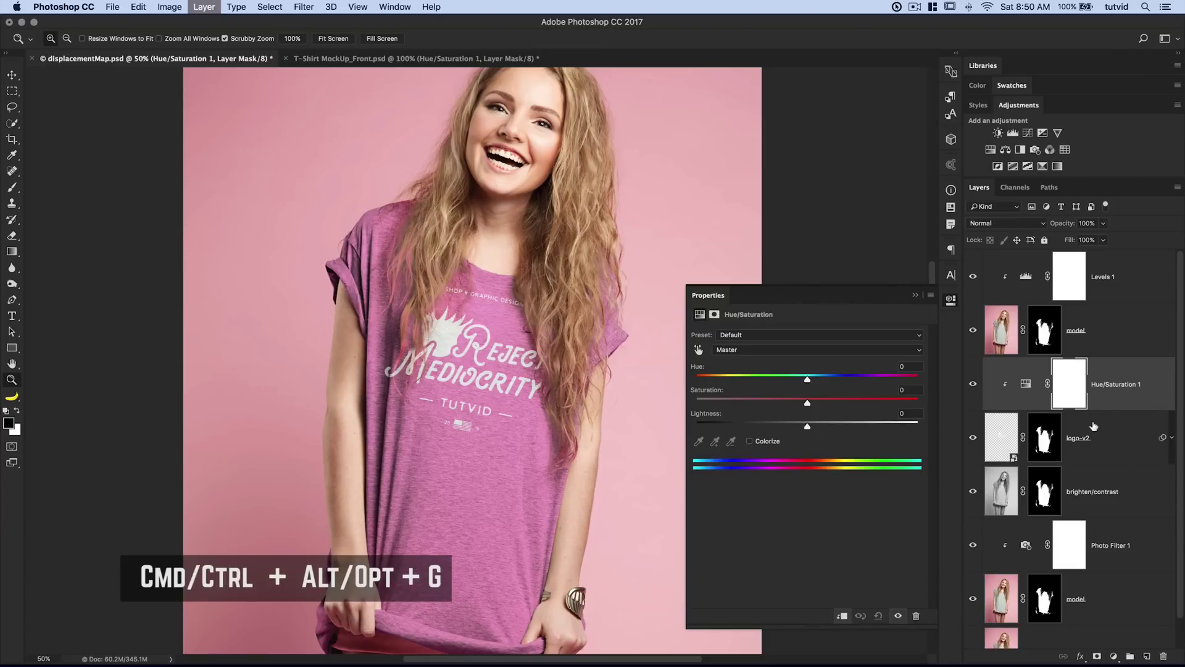
click(755, 442)
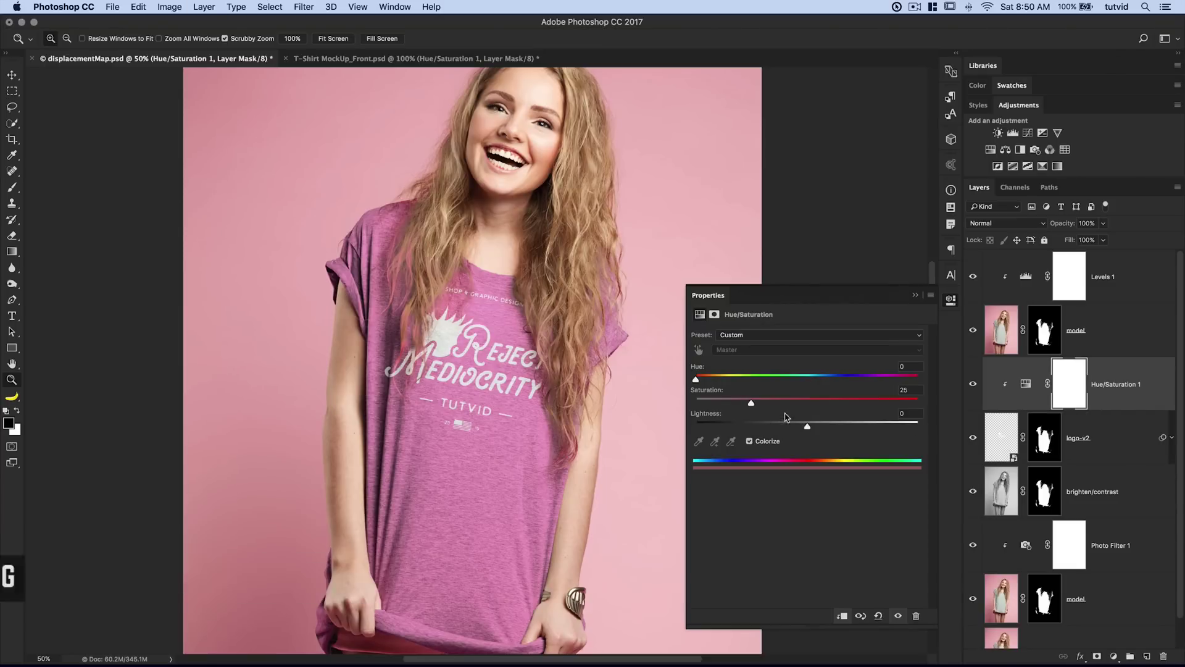
drag(806, 426, 896, 424)
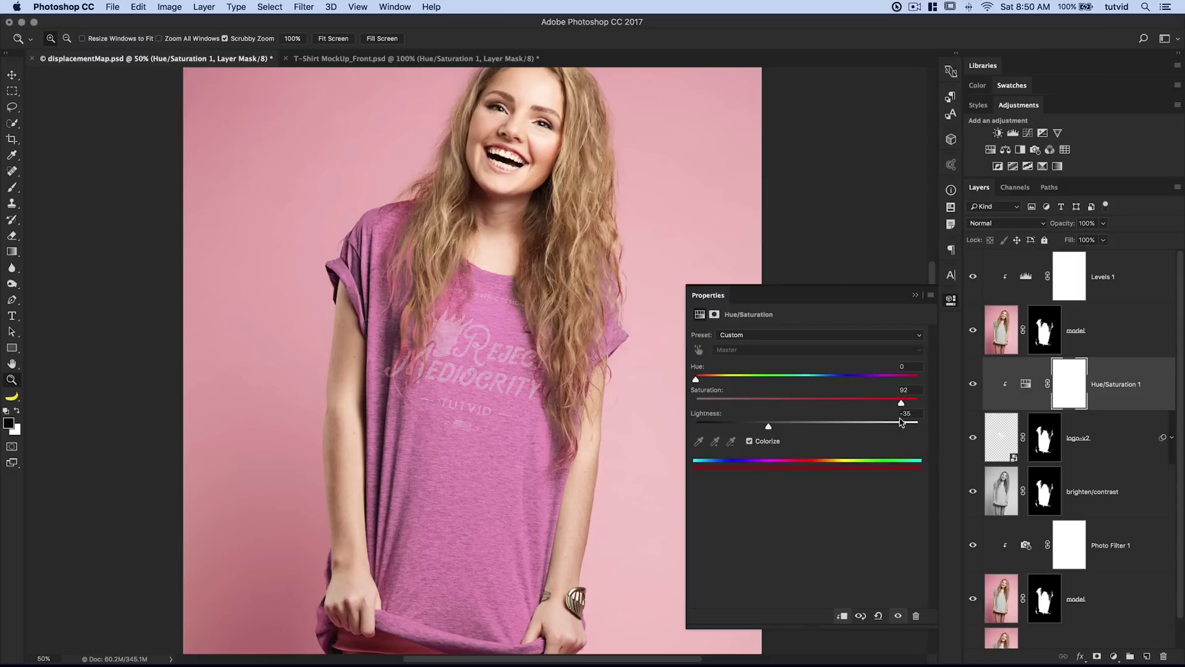
drag(697, 379, 752, 384)
click(952, 300)
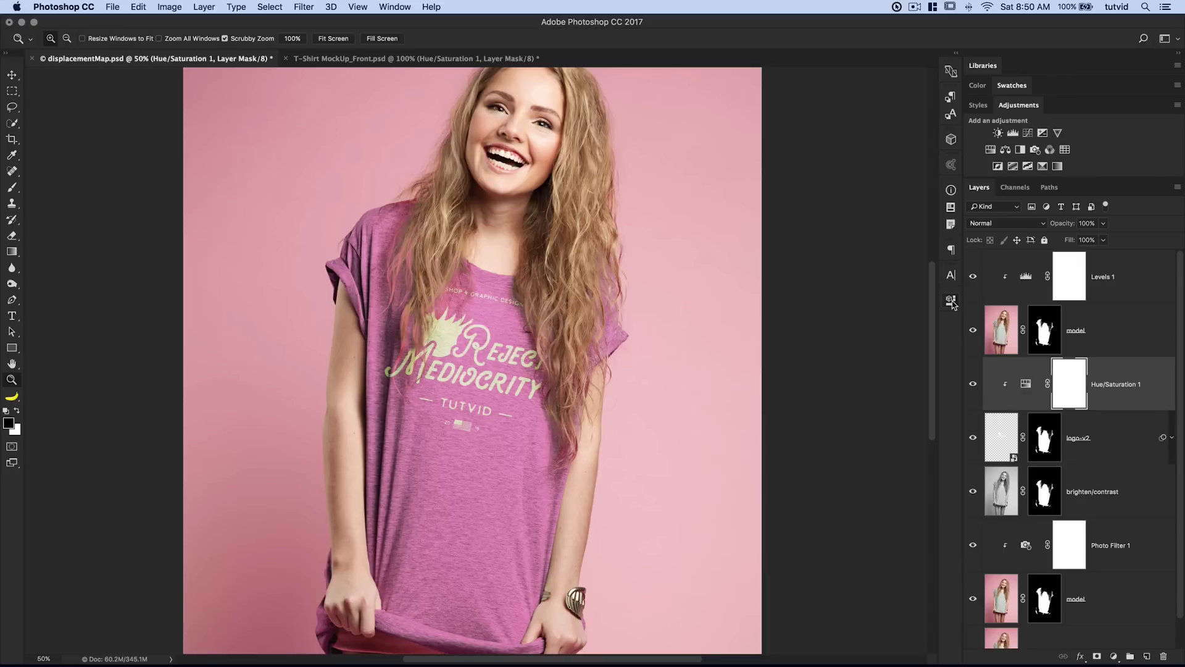
Set logo-v2's blend mode back to Normal.
click(1000, 442)
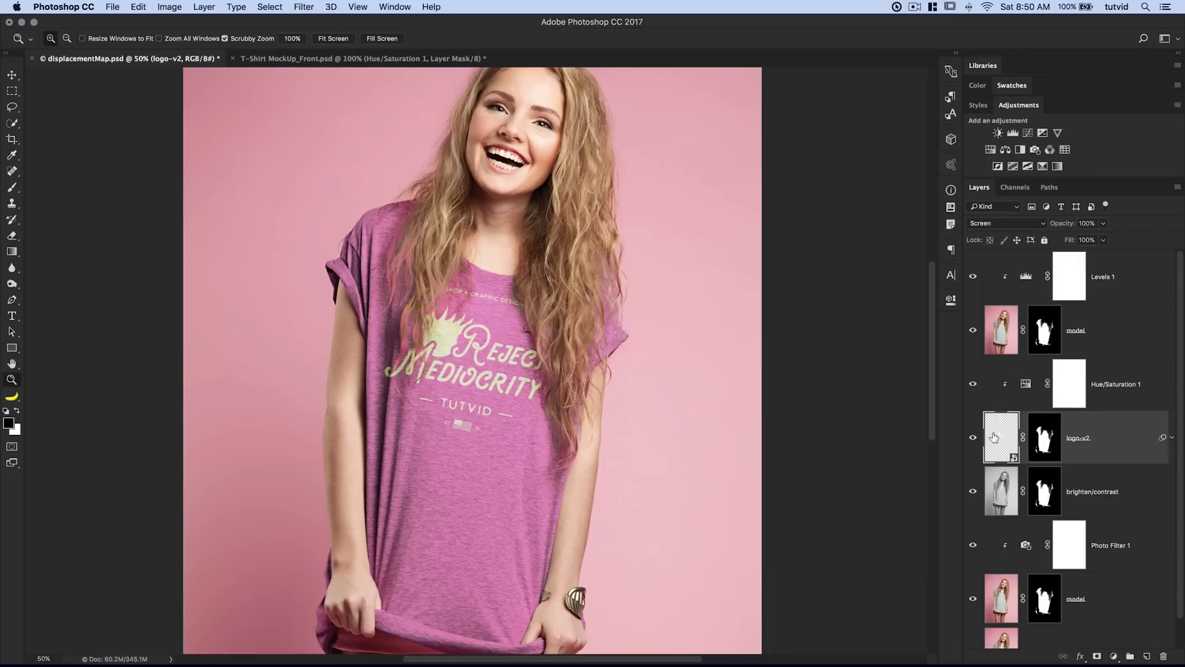
click(1009, 223)
click(990, 134)
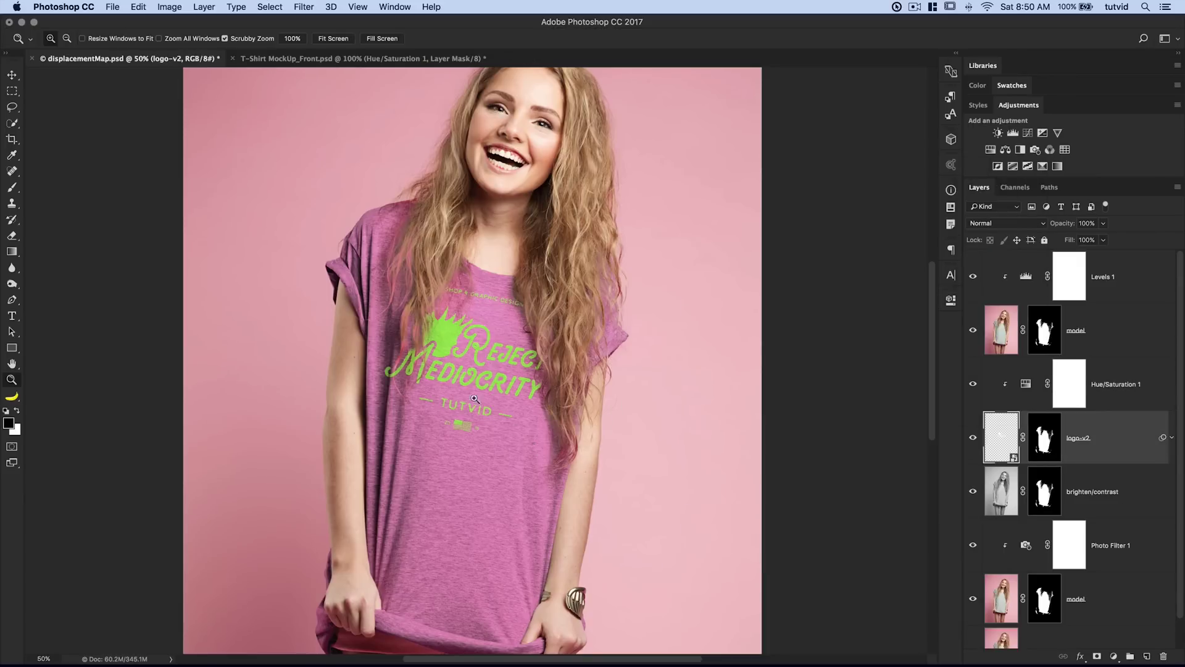
Lower the Hue/Saturation layer to 67% opacity and shift its tint toward yellow-green.
click(1025, 387)
drag(1061, 223, 1086, 227)
click(1026, 385)
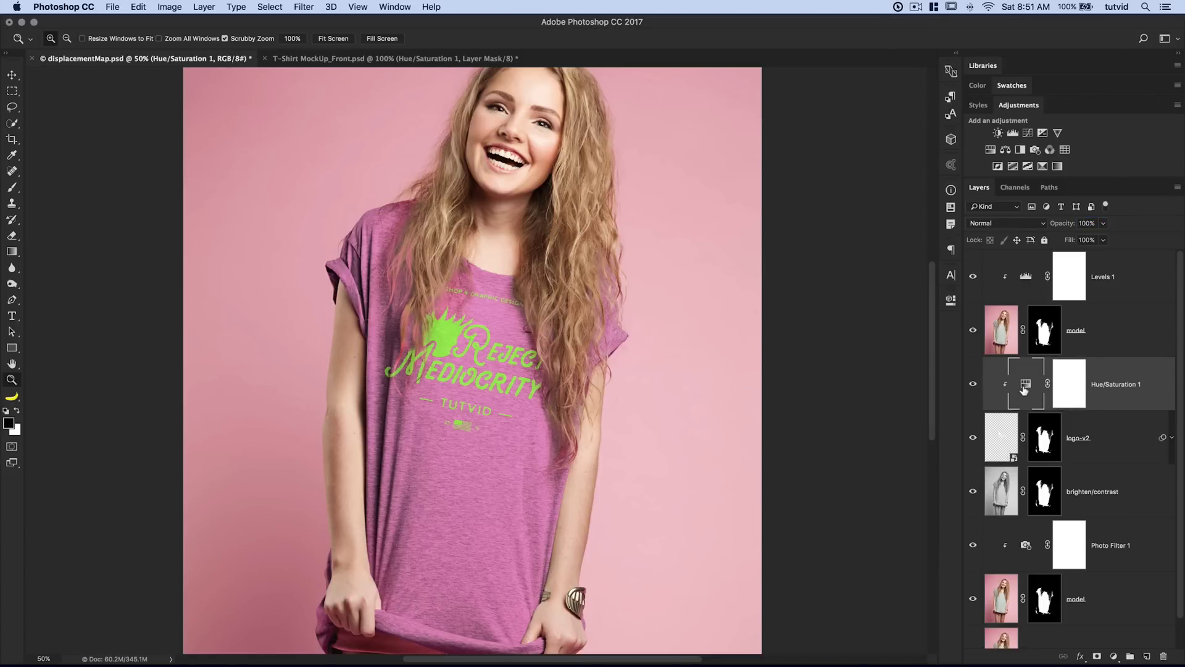
double_click(1025, 387)
mouse_move(751, 383)
mouse_down()
mouse_move(709, 383)
mouse_move(788, 383)
mouse_move(745, 384)
mouse_up()
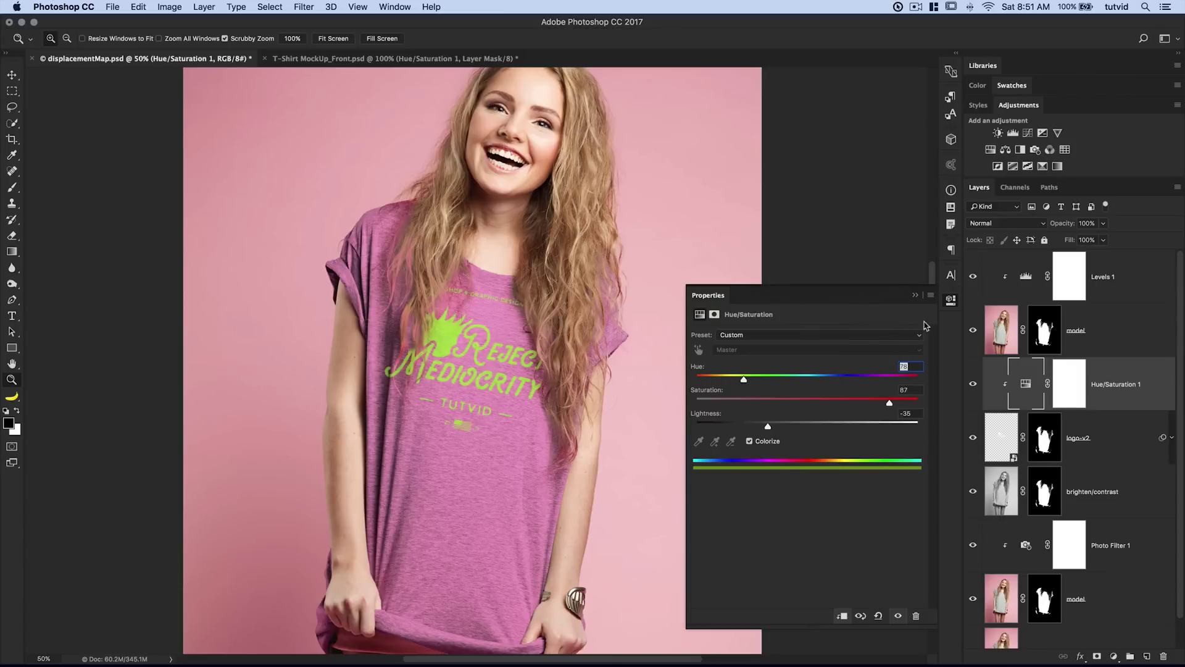
Switch logo-v2 to Screen blending so the logo turns pale yellow, then zoom out to the full figure.
click(1004, 438)
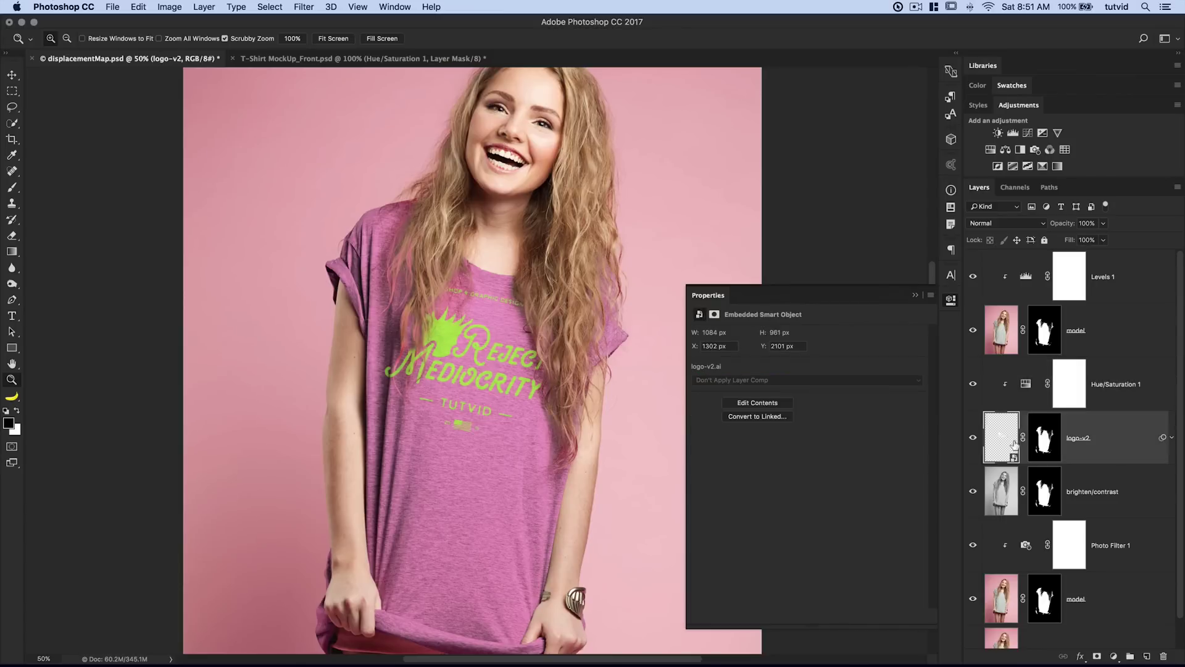
click(950, 301)
click(982, 221)
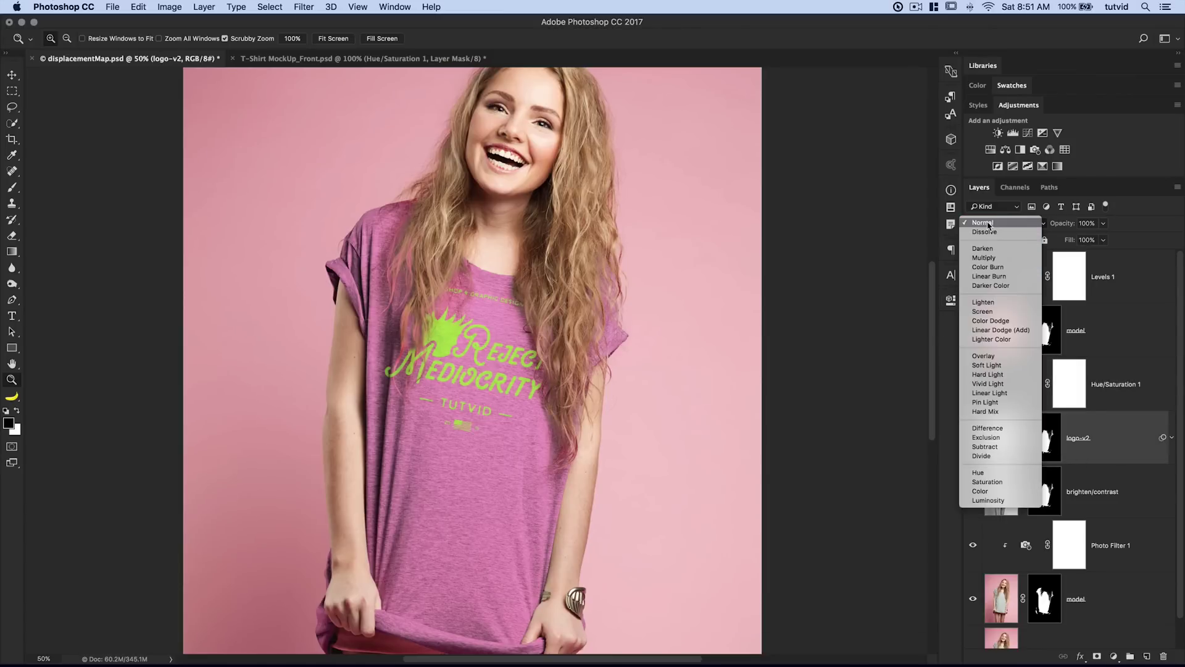
click(988, 311)
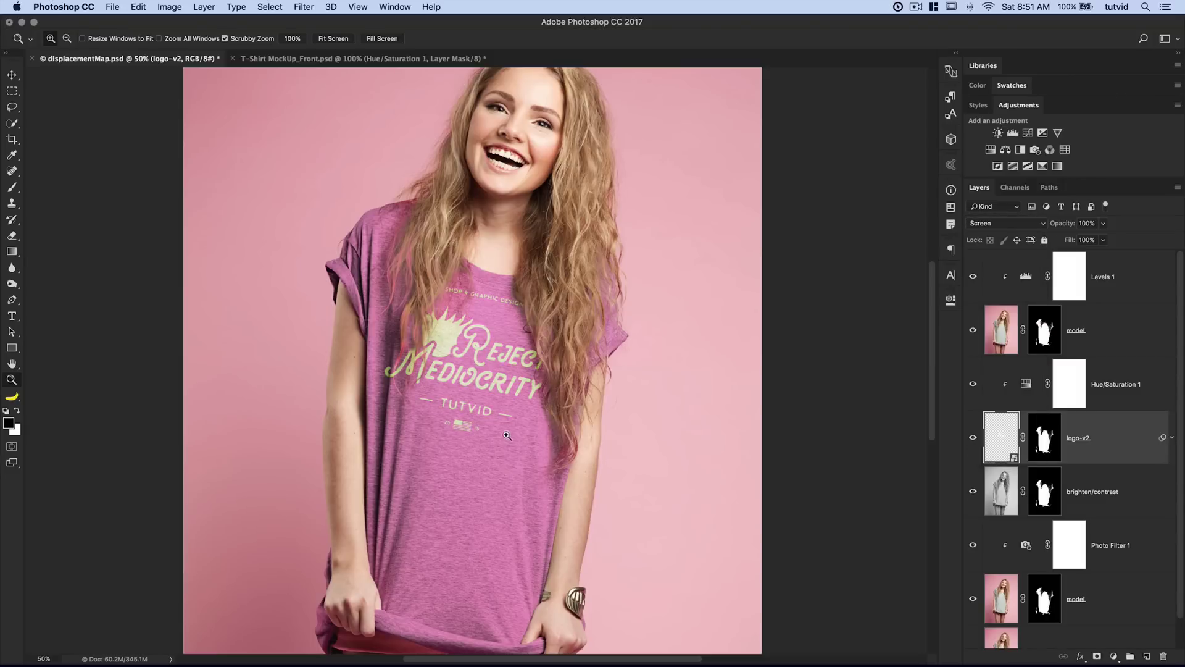
click(1007, 226)
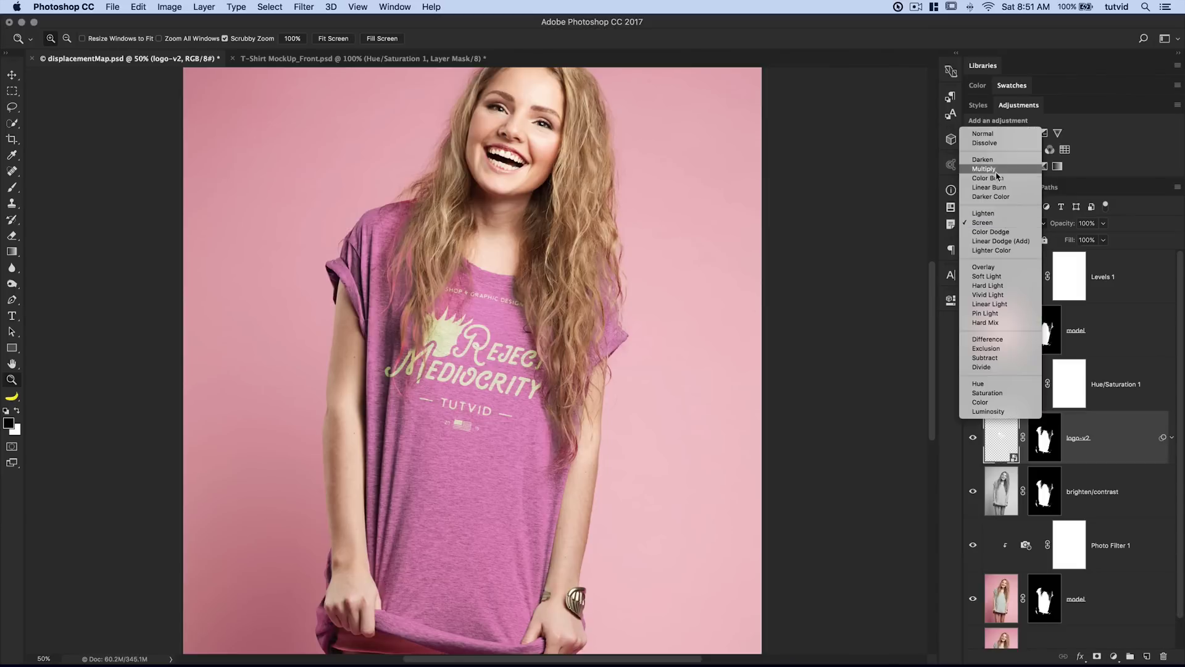
click(997, 224)
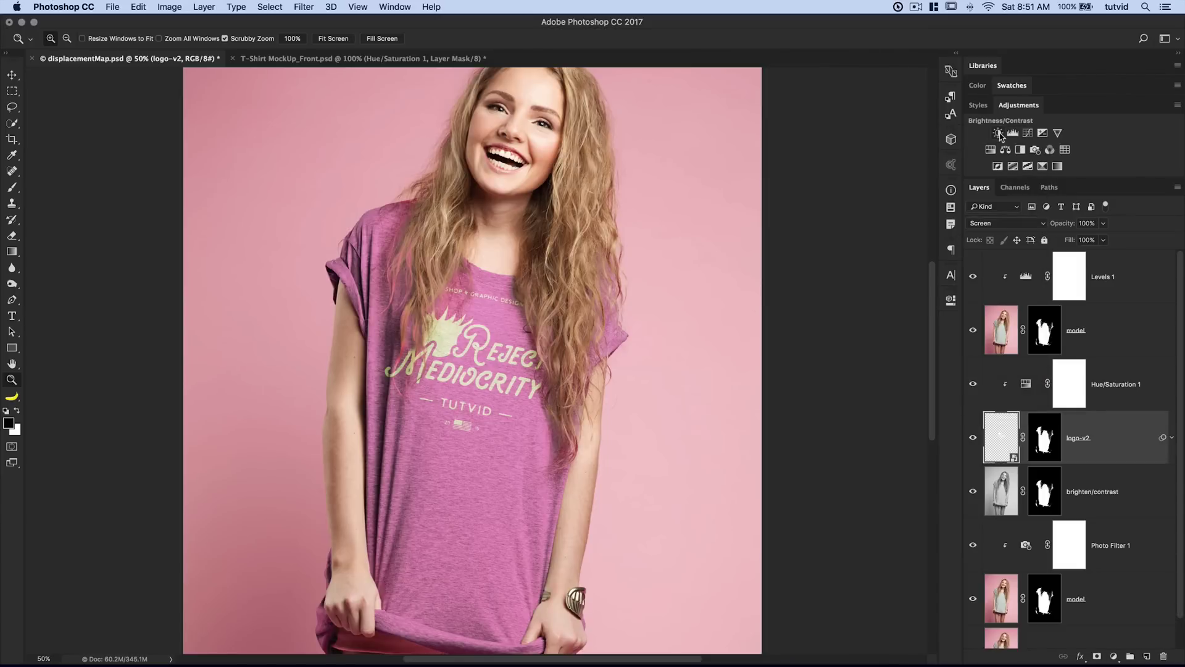
click(1025, 400)
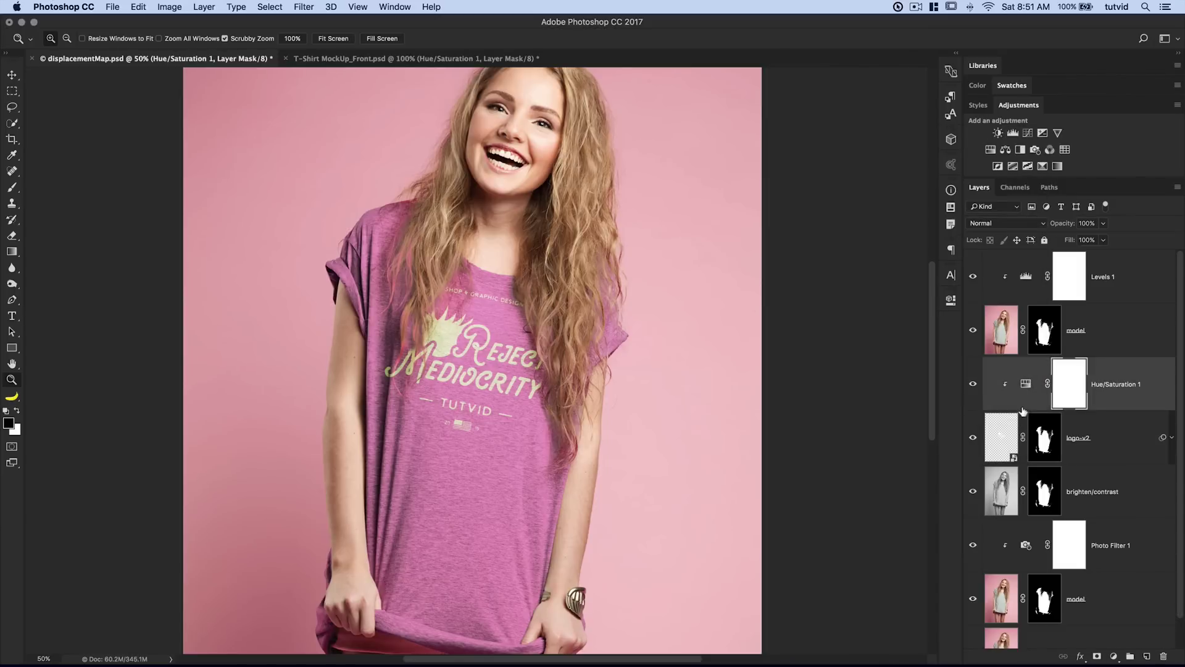
alt+click(885, 475)
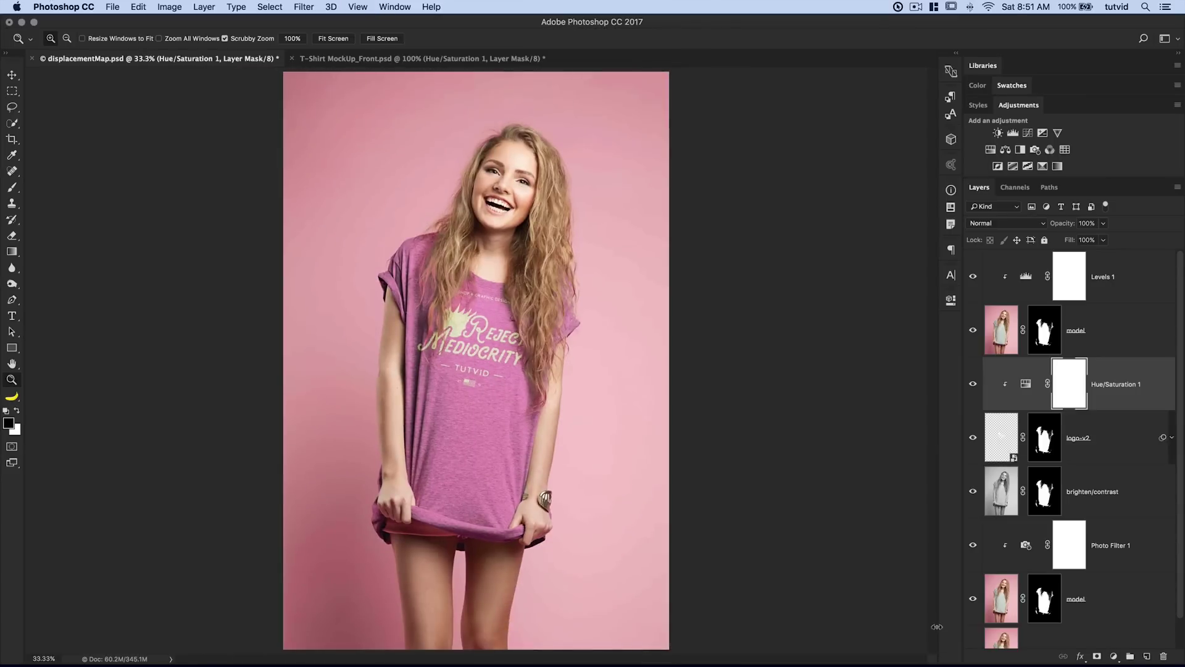